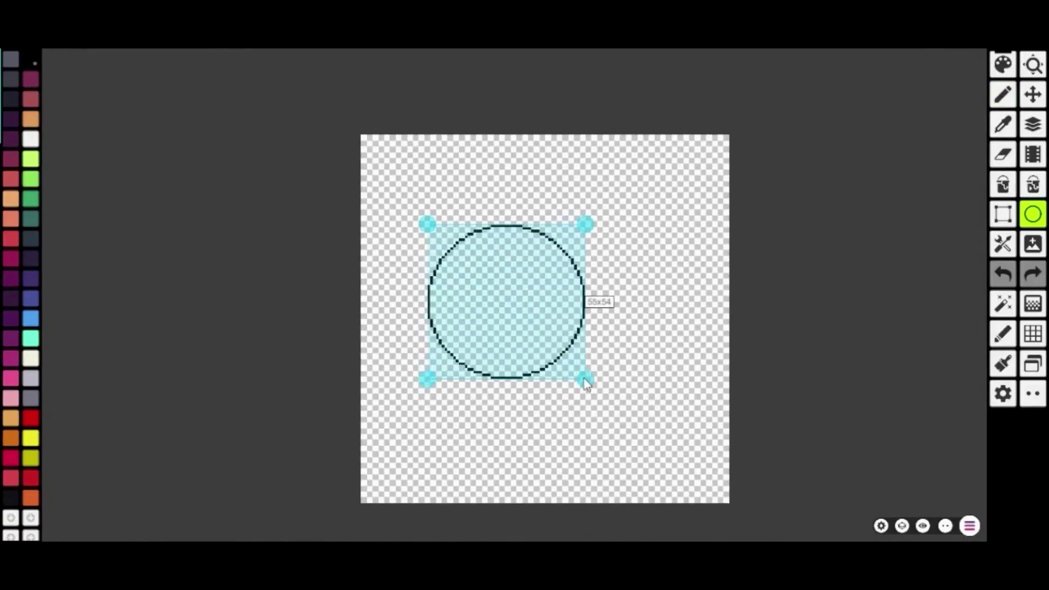
- Place a large black circle outline and add a pointed spike of straight lines to its upper right
{"action": "mouse_move", "coordinate": [498, 301]}
{"action": "left_mouse_down"}
{"action": "mouse_move", "coordinate": [483, 281]}
{"action": "mouse_move", "coordinate": [474, 298]}
{"action": "left_mouse_up"}
{"action": "left_click", "coordinate": [626, 366]}
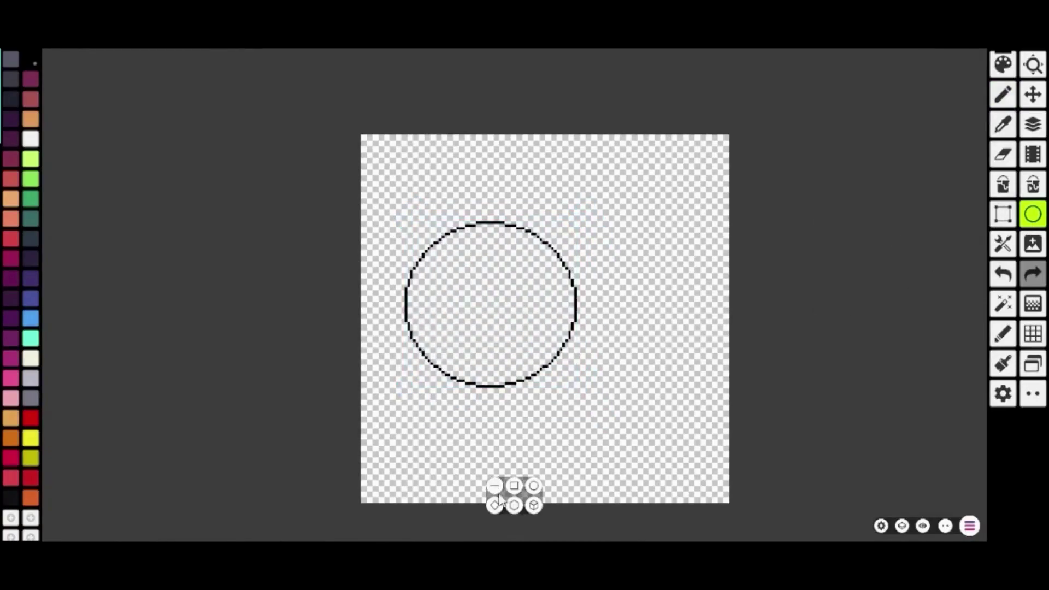
{"action": "scroll", "coordinate": [571, 303], "scroll_direction": "up", "scroll_amount": 3}
{"action": "mouse_move", "coordinate": [571, 303]}
{"action": "left_mouse_down"}
{"action": "mouse_move", "coordinate": [585, 78]}
{"action": "mouse_move", "coordinate": [438, 368]}
{"action": "mouse_move", "coordinate": [494, 192]}
{"action": "mouse_move", "coordinate": [558, 272]}
{"action": "left_mouse_up"}
{"action": "left_click", "coordinate": [552, 99]}
- Erase the part of the circle's arc that lies between the two spike lines
{"action": "left_click", "coordinate": [1003, 154]}
{"action": "left_click_drag", "start_coordinate": [522, 309], "coordinate": [655, 287]}
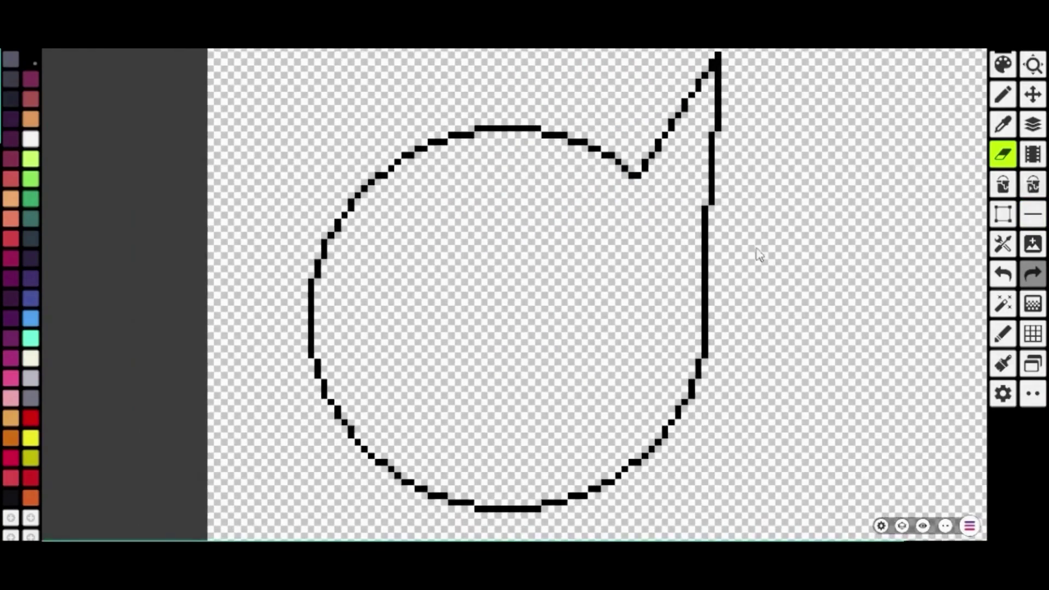
{"action": "left_click_drag", "start_coordinate": [631, 179], "coordinate": [559, 125]}
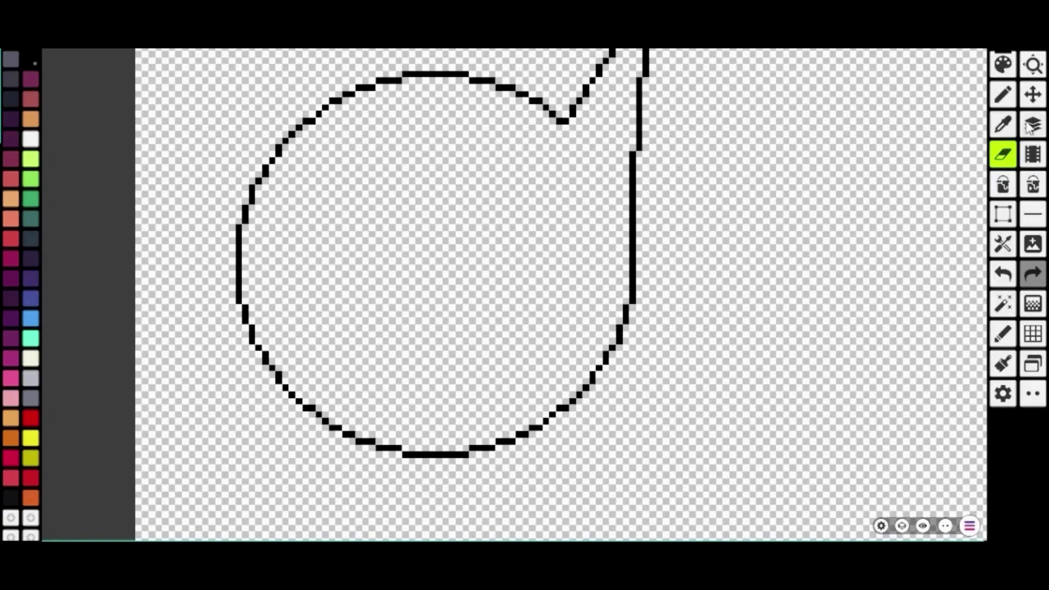
- Add a 47x54 px ellipse outline inside the circle, meeting the rim near the base of the spike
{"action": "left_click_drag", "start_coordinate": [918, 213], "coordinate": [902, 282]}
{"action": "left_click", "coordinate": [1032, 214]}
{"action": "left_click", "coordinate": [538, 494]}
{"action": "left_click_drag", "start_coordinate": [727, 204], "coordinate": [909, 358]}
{"action": "mouse_move", "coordinate": [835, 336]}
{"action": "left_mouse_down"}
{"action": "mouse_move", "coordinate": [499, 321]}
{"action": "mouse_move", "coordinate": [467, 284]}
{"action": "mouse_move", "coordinate": [482, 280]}
{"action": "mouse_move", "coordinate": [480, 400]}
{"action": "mouse_move", "coordinate": [469, 403]}
{"action": "mouse_move", "coordinate": [450, 375]}
{"action": "mouse_move", "coordinate": [478, 386]}
{"action": "mouse_move", "coordinate": [447, 392]}
{"action": "left_mouse_up"}
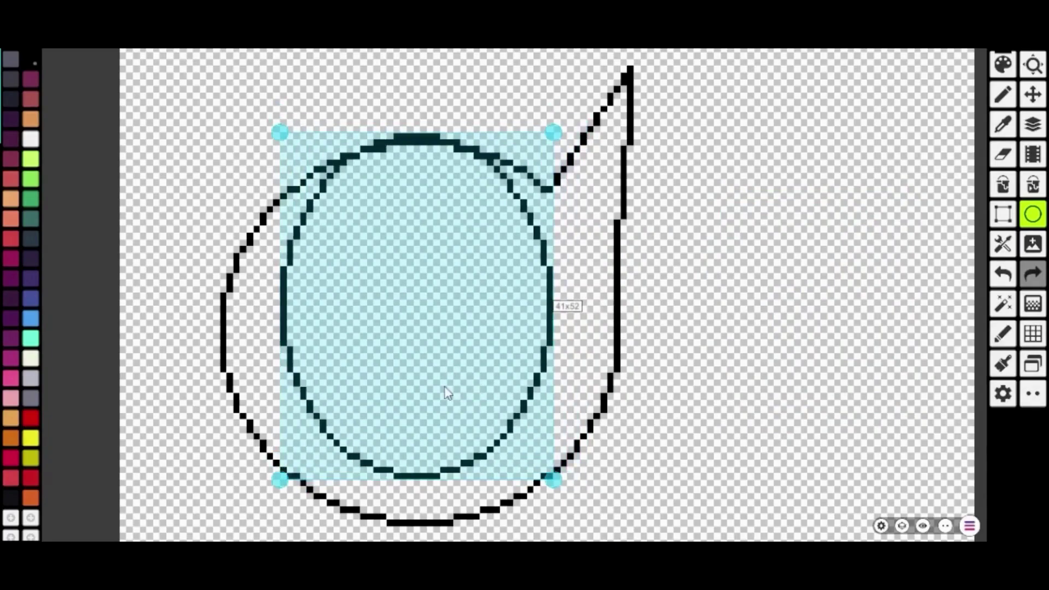
{"action": "left_click_drag", "start_coordinate": [558, 482], "coordinate": [593, 491]}
{"action": "left_click_drag", "start_coordinate": [456, 429], "coordinate": [443, 423]}
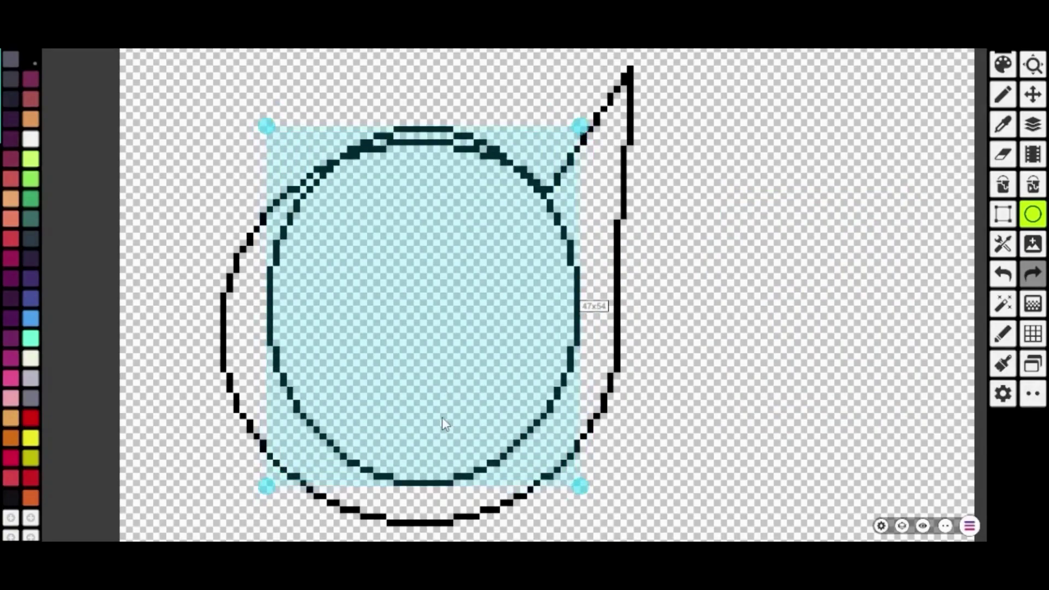
- Erase the top and upper-left parts of the new ellipse so it continues the outer rim as a spiral
{"action": "left_click", "coordinate": [1003, 155]}
{"action": "mouse_move", "coordinate": [364, 140]}
{"action": "left_mouse_down"}
{"action": "mouse_move", "coordinate": [465, 134]}
{"action": "mouse_move", "coordinate": [513, 154]}
{"action": "left_mouse_up"}
{"action": "mouse_move", "coordinate": [332, 179]}
{"action": "left_mouse_down"}
{"action": "mouse_move", "coordinate": [308, 193]}
{"action": "mouse_move", "coordinate": [270, 284]}
{"action": "mouse_move", "coordinate": [279, 376]}
{"action": "left_mouse_up"}
- Add a 36x41 px ellipse inside the spiral, joined to the previous coil at lower left, and erase its lower-right arc
{"action": "left_click", "coordinate": [1033, 215]}
{"action": "left_click_drag", "start_coordinate": [294, 258], "coordinate": [516, 445]}
{"action": "left_click_drag", "start_coordinate": [517, 259], "coordinate": [541, 207]}
{"action": "left_click_drag", "start_coordinate": [401, 300], "coordinate": [390, 314]}
{"action": "left_click_drag", "start_coordinate": [276, 223], "coordinate": [284, 189]}
{"action": "left_click_drag", "start_coordinate": [387, 264], "coordinate": [381, 278]}
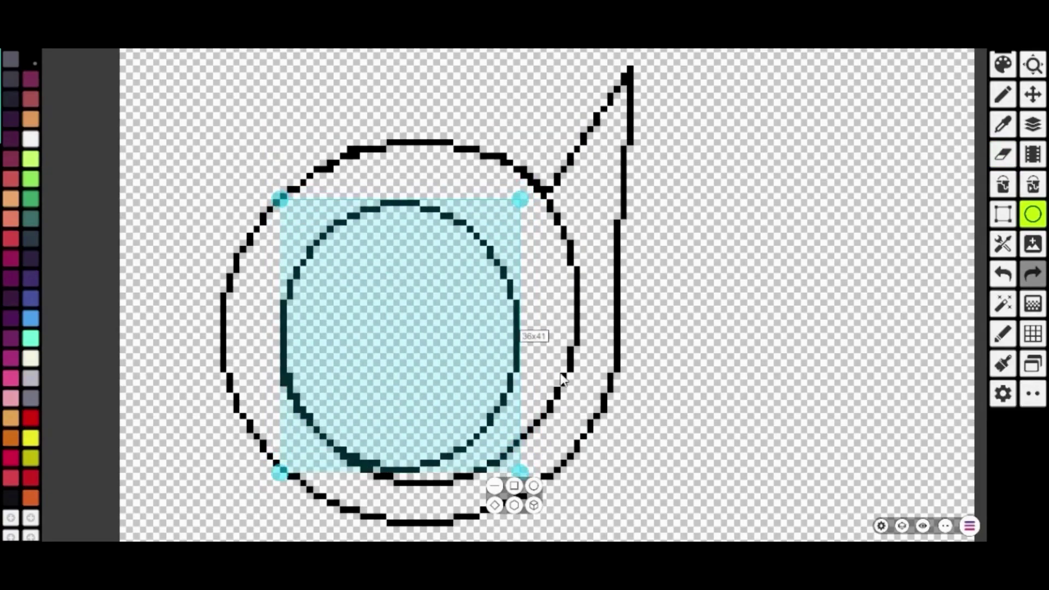
{"action": "left_click", "coordinate": [1005, 153]}
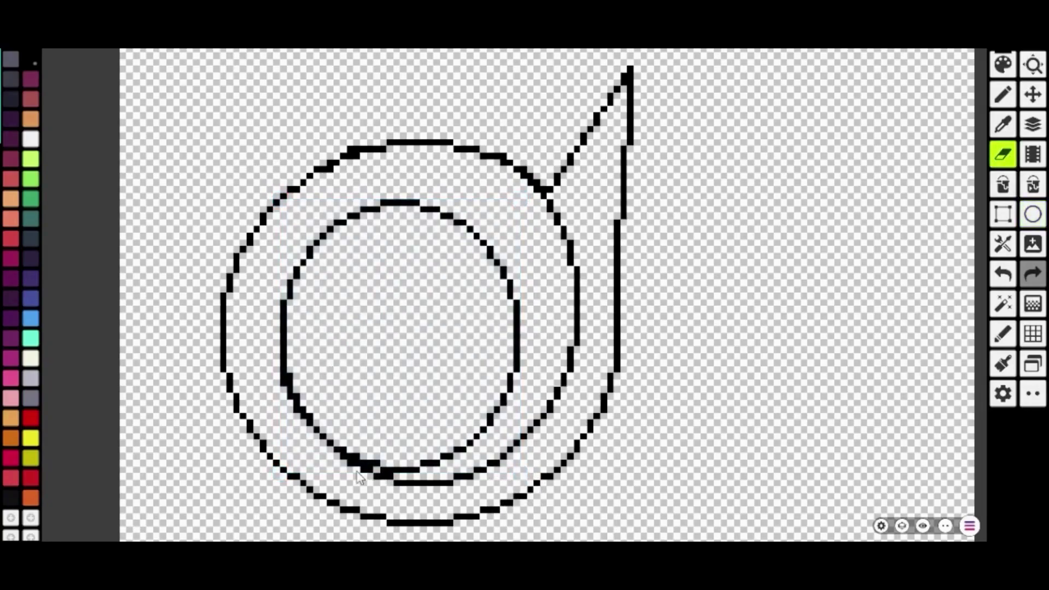
{"action": "mouse_move", "coordinate": [511, 381]}
{"action": "left_mouse_down"}
{"action": "mouse_move", "coordinate": [468, 445]}
{"action": "mouse_move", "coordinate": [391, 470]}
{"action": "mouse_move", "coordinate": [409, 469]}
{"action": "mouse_move", "coordinate": [352, 458]}
{"action": "left_mouse_up"}
- Add a 27x29 px ellipse inside the innermost coil, touching that coil's right side
{"action": "left_click", "coordinate": [1033, 215]}
{"action": "mouse_move", "coordinate": [738, 122]}
{"action": "left_mouse_down"}
{"action": "mouse_move", "coordinate": [894, 300]}
{"action": "mouse_move", "coordinate": [907, 292]}
{"action": "left_mouse_up"}
{"action": "mouse_move", "coordinate": [852, 288]}
{"action": "left_mouse_down"}
{"action": "mouse_move", "coordinate": [451, 457]}
{"action": "mouse_move", "coordinate": [464, 436]}
{"action": "mouse_move", "coordinate": [457, 445]}
{"action": "left_mouse_up"}
{"action": "mouse_move", "coordinate": [340, 271]}
{"action": "left_mouse_down"}
{"action": "mouse_move", "coordinate": [313, 270]}
{"action": "mouse_move", "coordinate": [338, 248]}
{"action": "mouse_move", "coordinate": [339, 261]}
{"action": "left_mouse_up"}
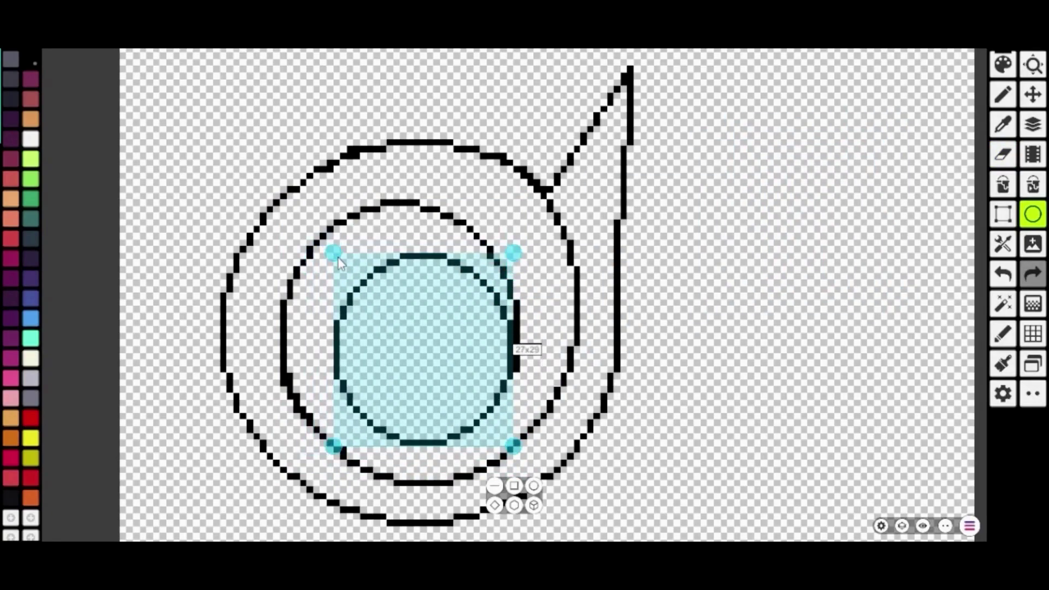
{"action": "left_click", "coordinate": [872, 266]}
- Erase the small ellipse's overlapping right edge and upper-right arc so the spiral ends in an open tip
{"action": "left_click", "coordinate": [1003, 155]}
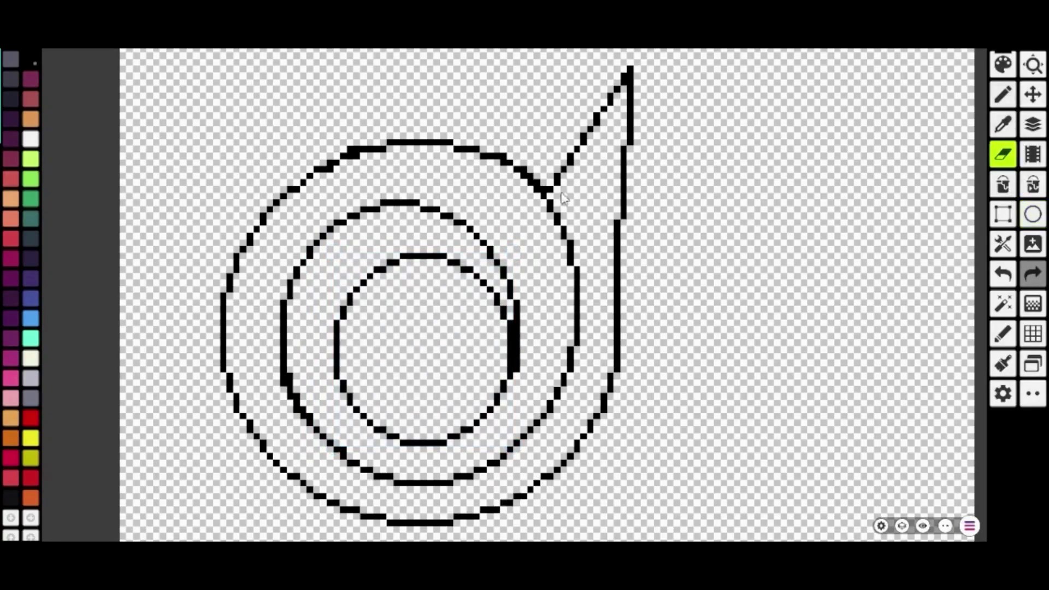
{"action": "mouse_move", "coordinate": [512, 329]}
{"action": "left_mouse_down"}
{"action": "mouse_move", "coordinate": [494, 388]}
{"action": "mouse_move", "coordinate": [507, 338]}
{"action": "mouse_move", "coordinate": [511, 372]}
{"action": "mouse_move", "coordinate": [535, 407]}
{"action": "left_mouse_up"}
{"action": "mouse_move", "coordinate": [508, 327]}
{"action": "left_mouse_down"}
{"action": "mouse_move", "coordinate": [473, 275]}
{"action": "mouse_move", "coordinate": [407, 257]}
{"action": "left_mouse_up"}
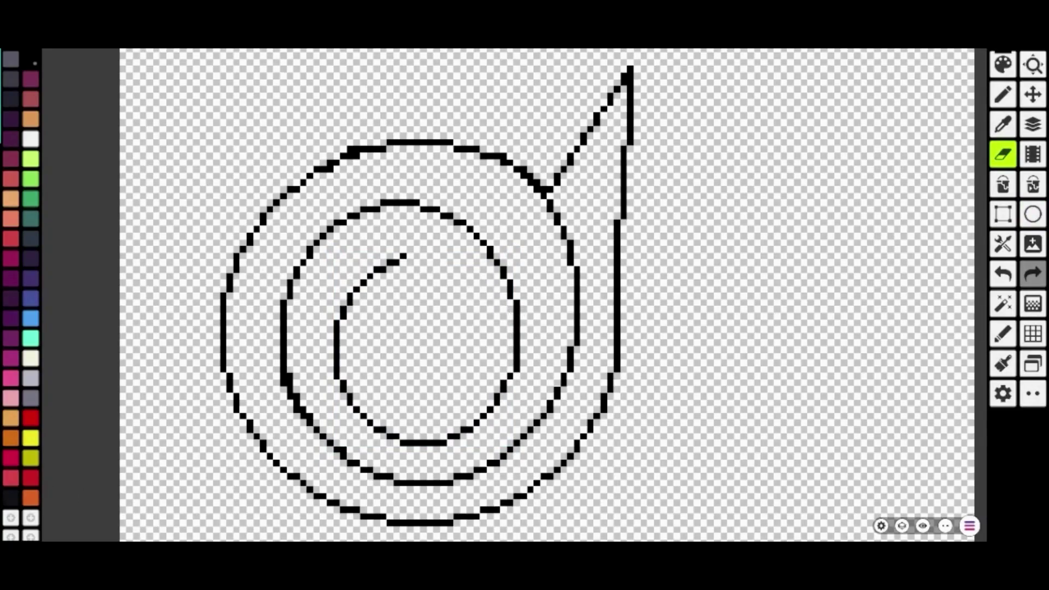
- Fill the whole inside of the spiral and spike with dark purple
{"action": "left_click", "coordinate": [1034, 185]}
{"action": "left_click", "coordinate": [405, 345]}
{"action": "key", "text": "ctrl+z"}
{"action": "left_click", "coordinate": [11, 339]}
{"action": "left_click", "coordinate": [789, 437]}
{"action": "left_click", "coordinate": [1011, 281]}
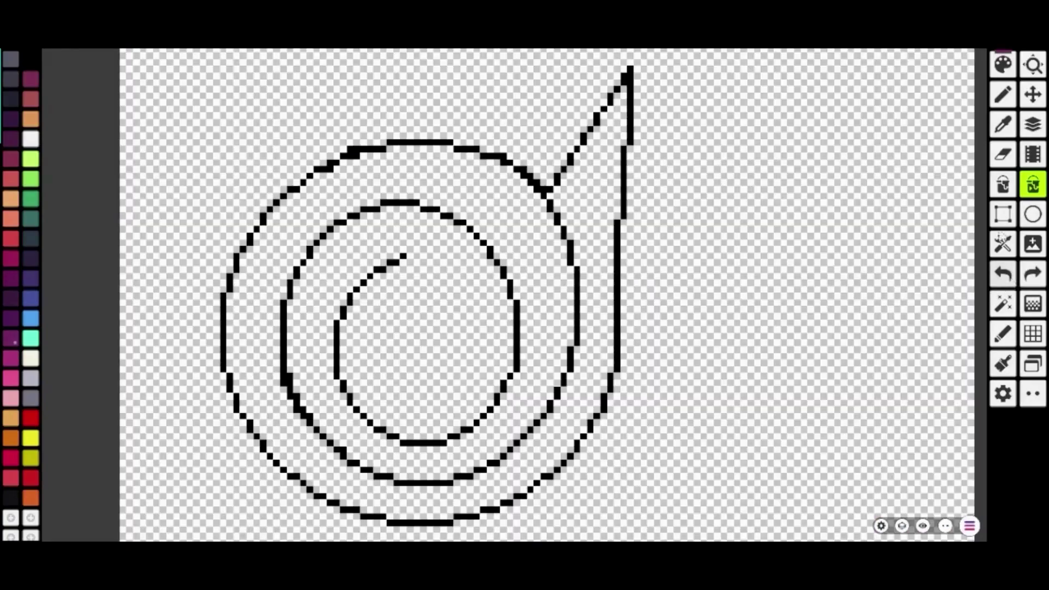
{"action": "left_click", "coordinate": [595, 301]}
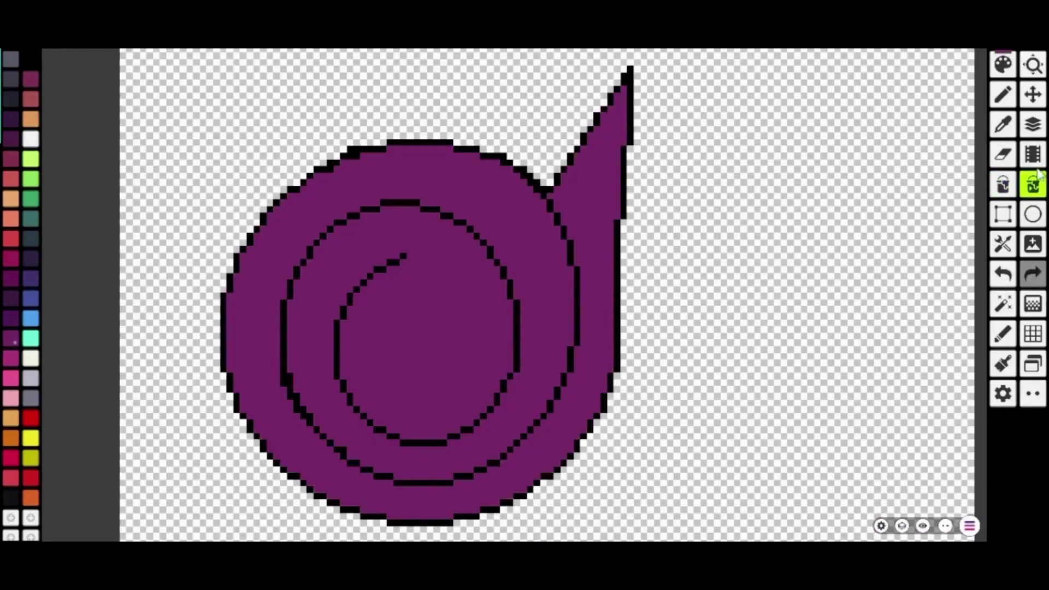
- Try to apply a dark purple to light pink gradient to the selected purple area of the spiral
{"action": "left_click", "coordinate": [1033, 304]}
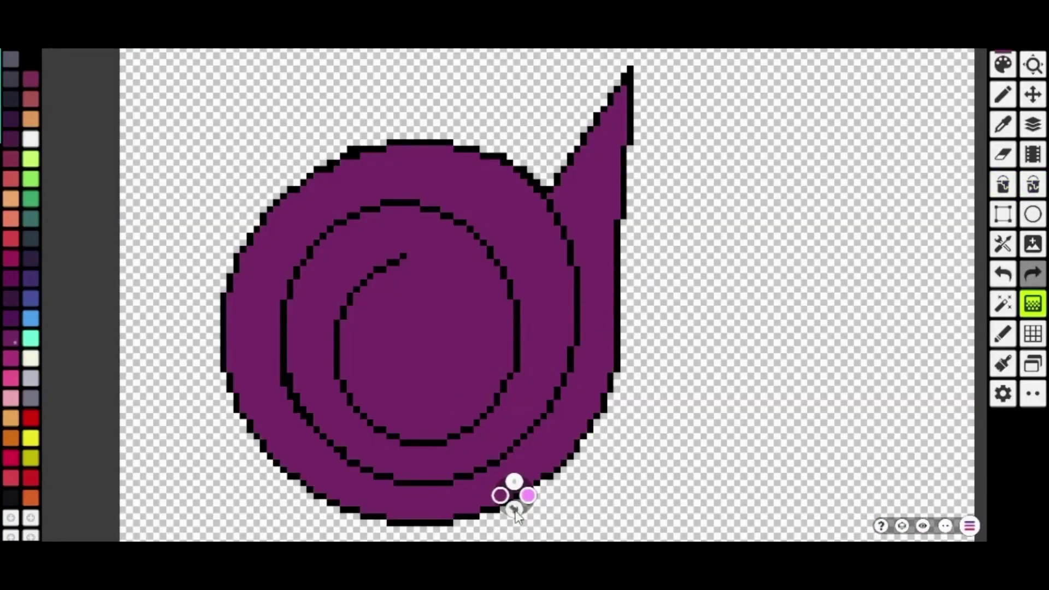
{"action": "left_click", "coordinate": [526, 496]}
{"action": "left_click", "coordinate": [522, 493]}
{"action": "left_click", "coordinate": [528, 496]}
{"action": "left_click", "coordinate": [531, 495]}
{"action": "left_click", "coordinate": [1004, 316]}
{"action": "left_click", "coordinate": [455, 422]}
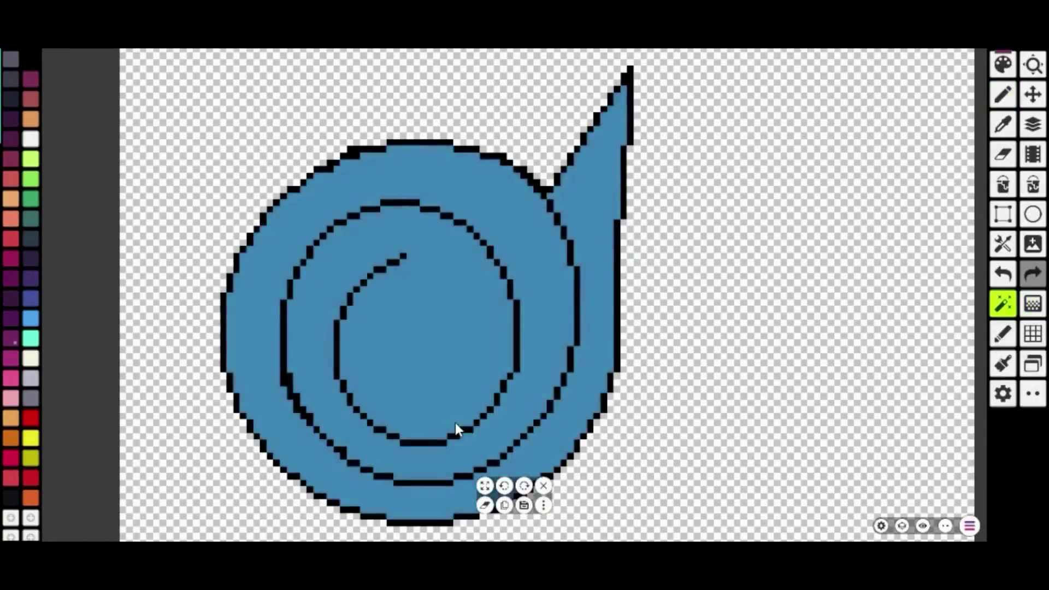
{"action": "left_click", "coordinate": [1032, 307]}
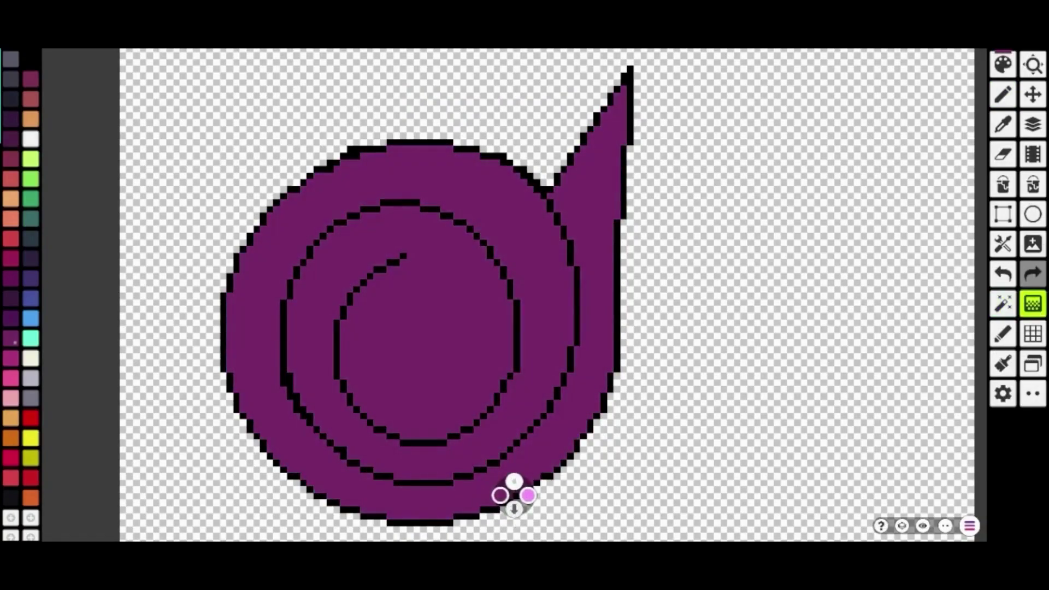
{"action": "left_click_drag", "start_coordinate": [613, 160], "coordinate": [264, 469]}
{"action": "left_click_drag", "start_coordinate": [451, 355], "coordinate": [437, 349]}
- Try out gradient rectangles on the empty canvas beside the spiral and undo them
{"action": "mouse_move", "coordinate": [599, 152]}
{"action": "left_mouse_down"}
{"action": "mouse_move", "coordinate": [431, 395]}
{"action": "mouse_move", "coordinate": [340, 432]}
{"action": "mouse_move", "coordinate": [427, 500]}
{"action": "mouse_move", "coordinate": [808, 326]}
{"action": "left_mouse_up"}
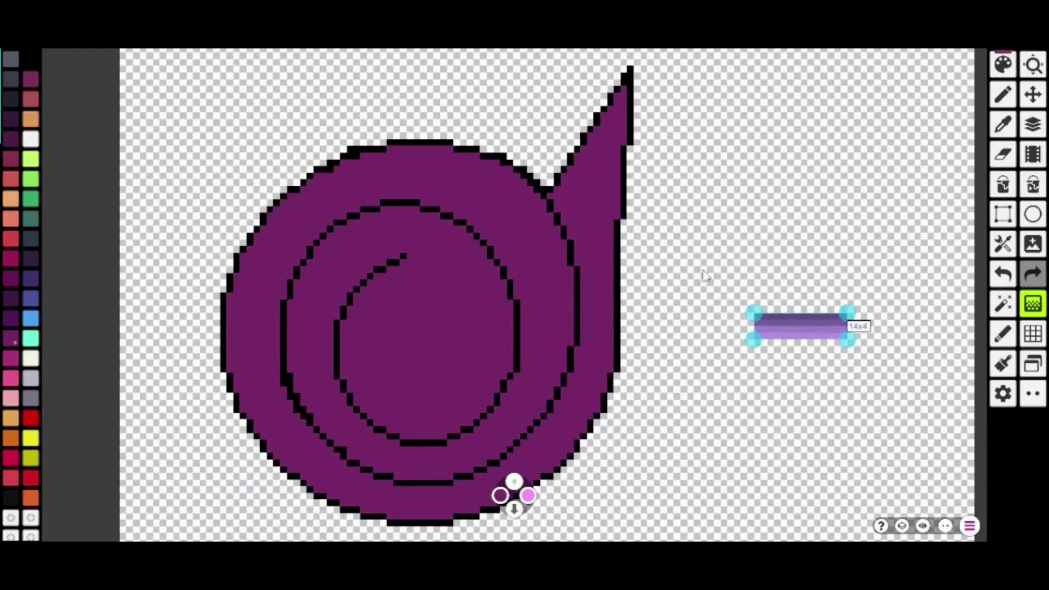
{"action": "left_click", "coordinate": [710, 302]}
{"action": "left_click_drag", "start_coordinate": [723, 208], "coordinate": [881, 305]}
{"action": "left_click", "coordinate": [783, 476]}
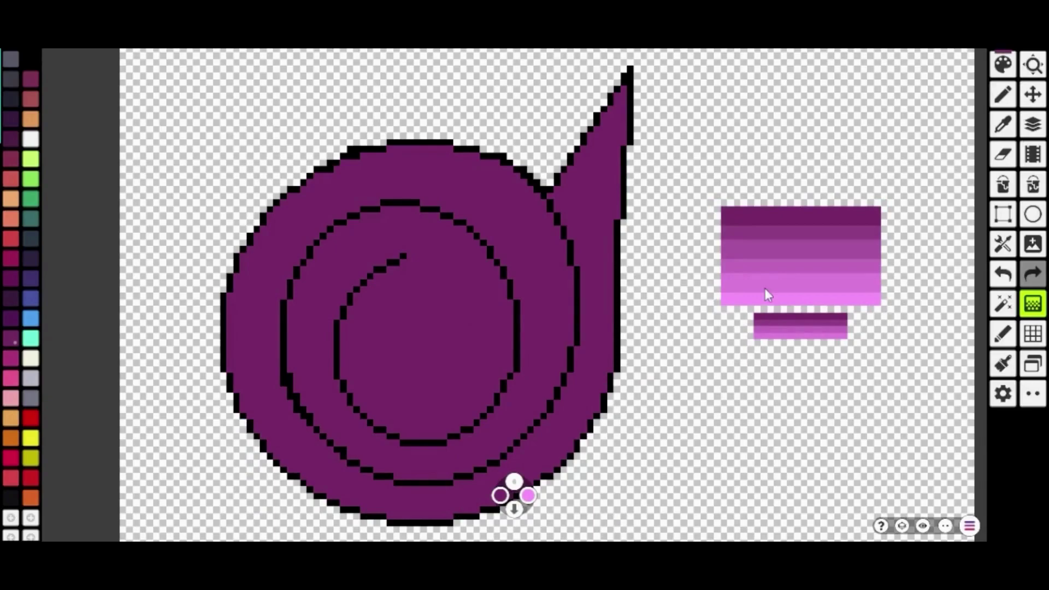
{"action": "left_click", "coordinate": [1006, 278]}
{"action": "left_click", "coordinate": [1006, 277]}
- Try a large gradient rectangle over the spiral with a changed gradient direction and undo it
{"action": "left_click_drag", "start_coordinate": [492, 268], "coordinate": [686, 257]}
{"action": "scroll", "coordinate": [687, 262], "scroll_direction": "down", "scroll_amount": 3}
{"action": "left_click_drag", "start_coordinate": [498, 104], "coordinate": [862, 470]}
{"action": "left_click", "coordinate": [517, 510]}
{"action": "left_click", "coordinate": [517, 511]}
{"action": "left_click", "coordinate": [517, 510]}
{"action": "left_click", "coordinate": [517, 510]}
{"action": "left_click", "coordinate": [666, 502]}
{"action": "left_click", "coordinate": [1008, 279]}
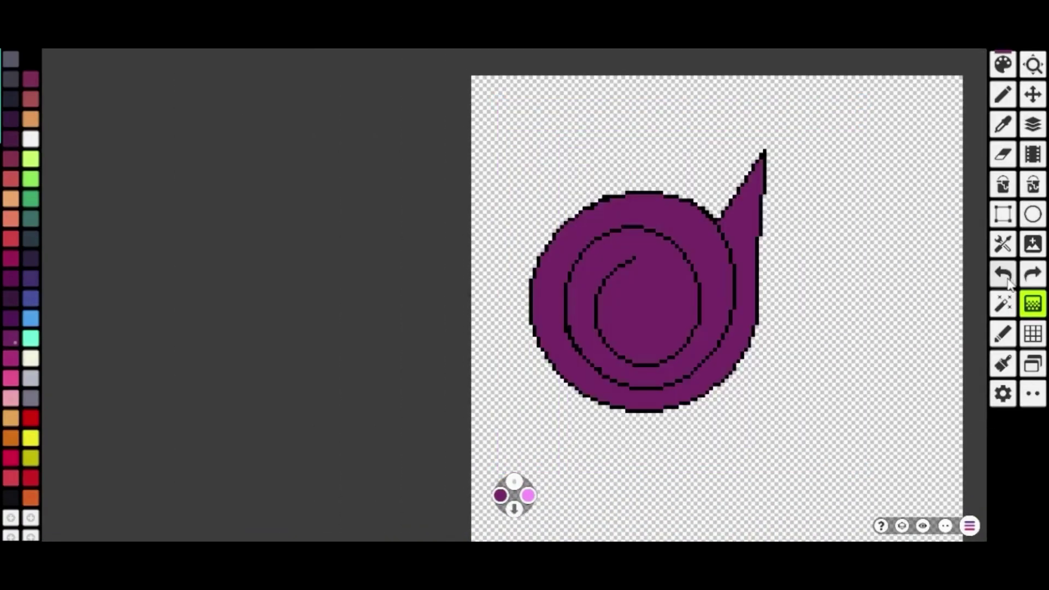
- Draw a one-pixel pink highlight inside the innermost coil from the spiral's tip down its left side to the bottom
{"action": "scroll", "coordinate": [749, 394], "scroll_direction": "up", "scroll_amount": 2}
{"action": "scroll", "coordinate": [679, 429], "scroll_direction": "down", "scroll_amount": 1}
{"action": "scroll", "coordinate": [780, 424], "scroll_direction": "up", "scroll_amount": 2}
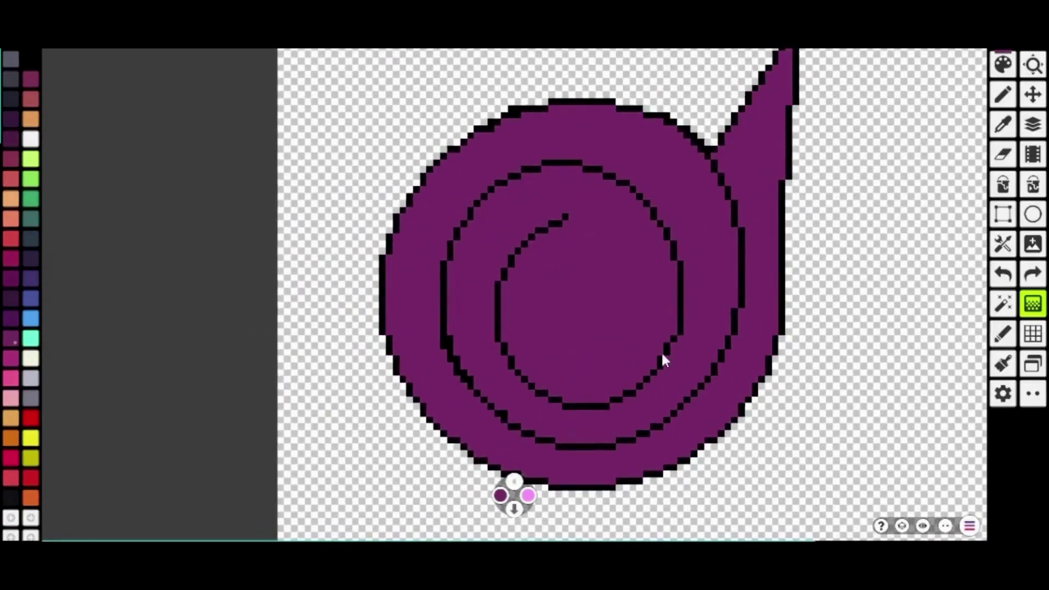
{"action": "scroll", "coordinate": [662, 357], "scroll_direction": "down", "scroll_amount": 1}
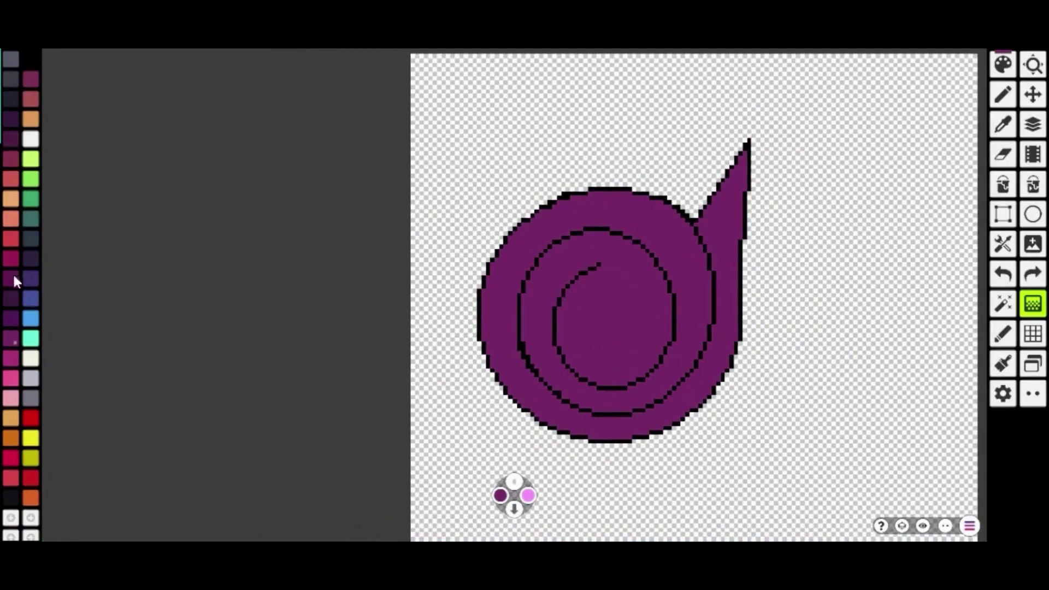
{"action": "left_click", "coordinate": [11, 378]}
{"action": "scroll", "coordinate": [574, 300], "scroll_direction": "up", "scroll_amount": 2}
{"action": "key", "text": "b"}
{"action": "left_click_drag", "start_coordinate": [634, 217], "coordinate": [665, 206]}
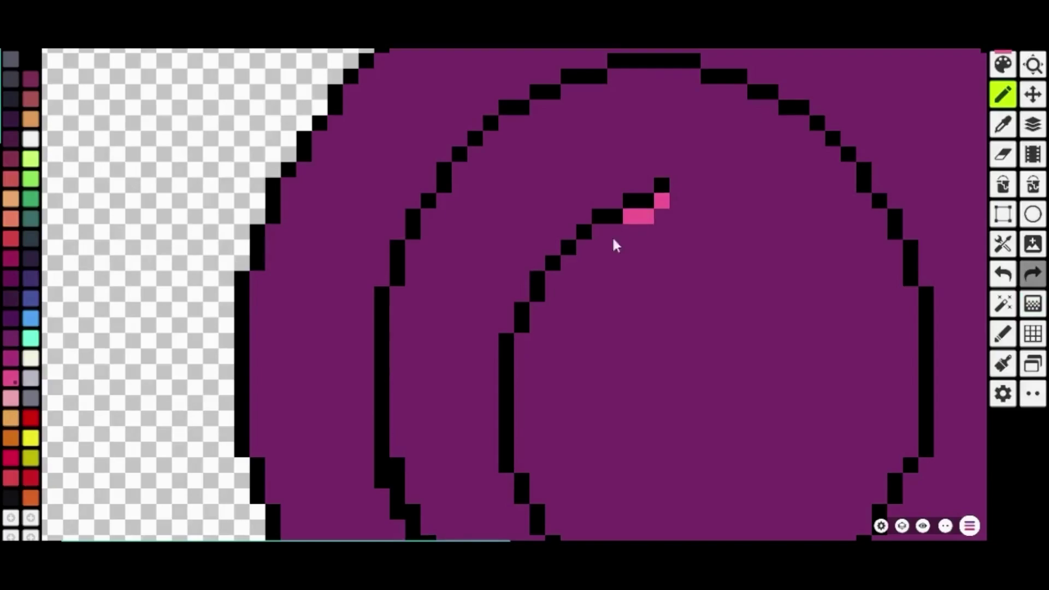
{"action": "mouse_move", "coordinate": [583, 244]}
{"action": "left_mouse_down"}
{"action": "mouse_move", "coordinate": [536, 325]}
{"action": "mouse_move", "coordinate": [520, 466]}
{"action": "mouse_move", "coordinate": [408, 183]}
{"action": "left_mouse_up"}
{"action": "left_click_drag", "start_coordinate": [425, 196], "coordinate": [425, 218]}
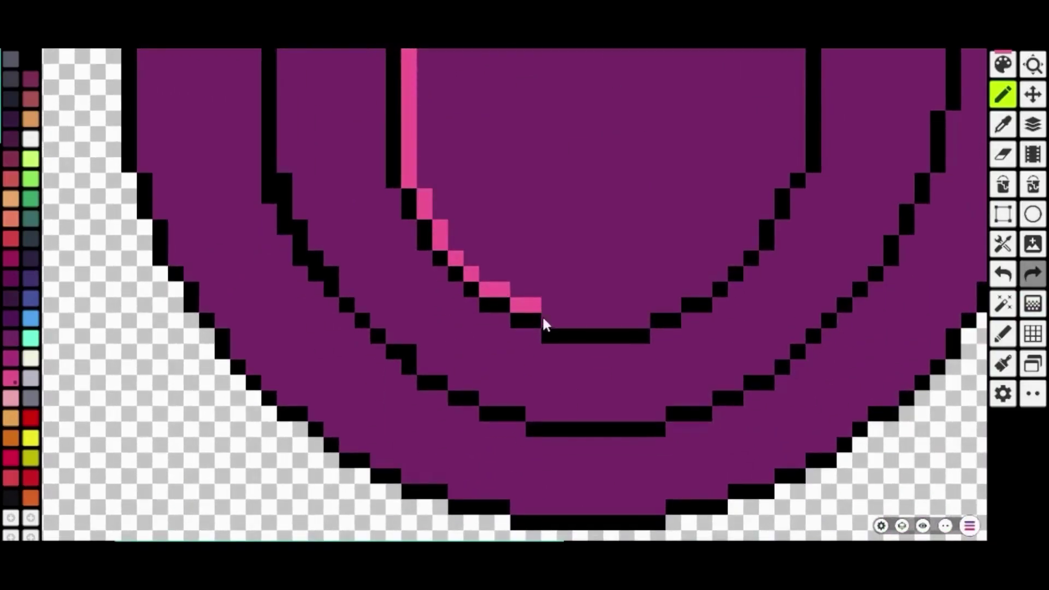
- Continue the pink inner highlight along the innermost coil's bottom and up its right side
{"action": "mouse_move", "coordinate": [541, 320]}
{"action": "left_mouse_down"}
{"action": "mouse_move", "coordinate": [621, 318]}
{"action": "mouse_move", "coordinate": [652, 311]}
{"action": "left_mouse_up"}
{"action": "left_click_drag", "start_coordinate": [717, 277], "coordinate": [768, 193]}
{"action": "mouse_move", "coordinate": [791, 179]}
{"action": "left_mouse_down"}
{"action": "mouse_move", "coordinate": [723, 311]}
{"action": "mouse_move", "coordinate": [727, 138]}
{"action": "left_mouse_up"}
{"action": "left_click_drag", "start_coordinate": [712, 122], "coordinate": [733, 332]}
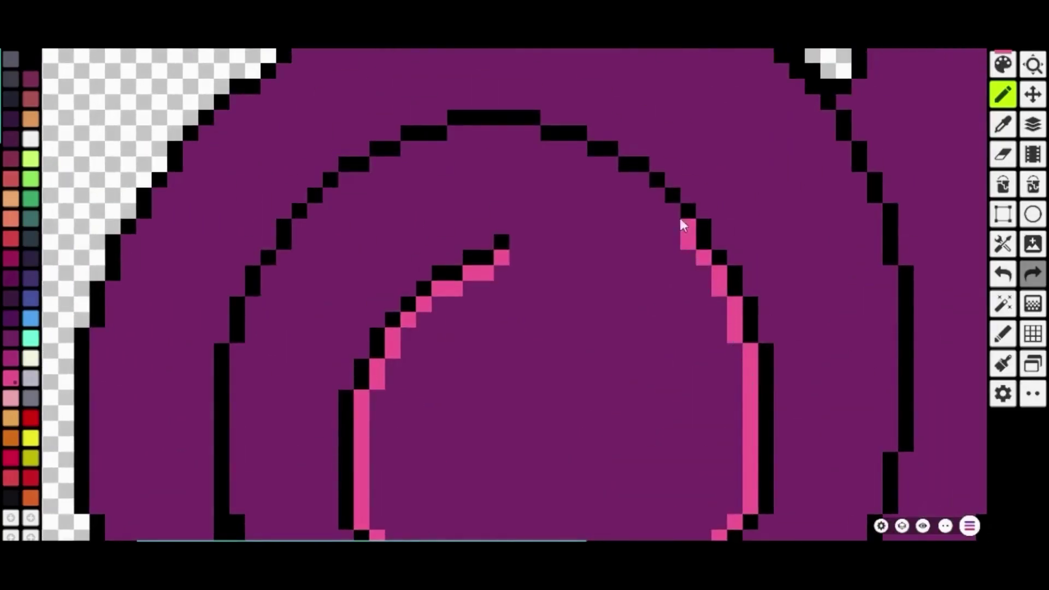
- Continue the pink inner highlight over the top of the coil and down its left side, undoing the stray stroke
{"action": "left_click_drag", "start_coordinate": [376, 178], "coordinate": [317, 218]}
{"action": "left_click_drag", "start_coordinate": [319, 230], "coordinate": [591, 131]}
{"action": "mouse_move", "coordinate": [523, 253]}
{"action": "left_mouse_down"}
{"action": "mouse_move", "coordinate": [516, 389]}
{"action": "mouse_move", "coordinate": [352, 123]}
{"action": "left_mouse_up"}
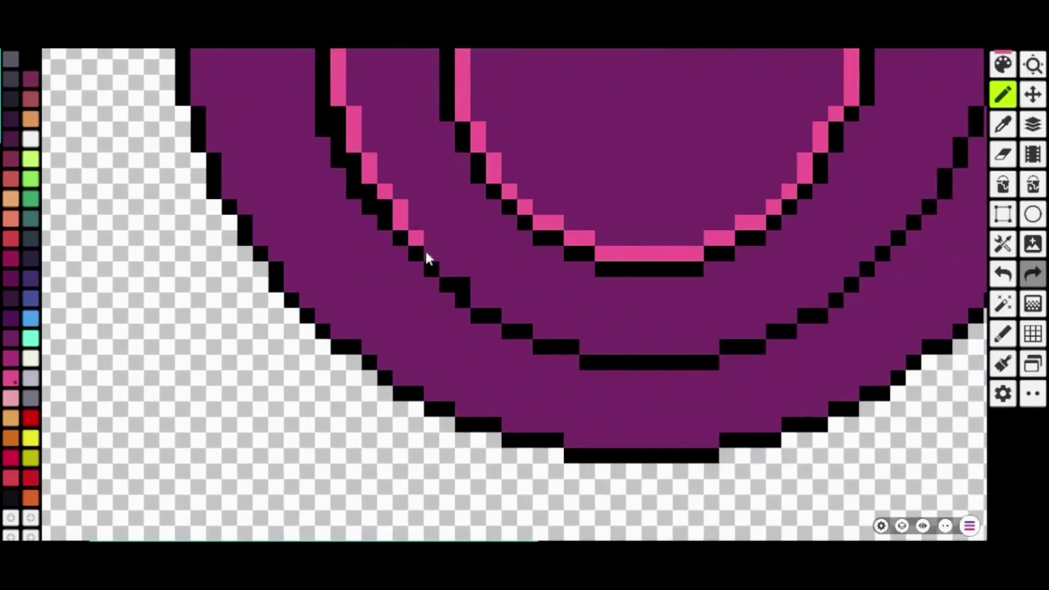
{"action": "mouse_move", "coordinate": [572, 333]}
{"action": "left_mouse_down"}
{"action": "mouse_move", "coordinate": [683, 345]}
{"action": "mouse_move", "coordinate": [369, 217]}
{"action": "left_mouse_up"}
{"action": "left_click", "coordinate": [1005, 275]}
- Continue the pink inner highlight along the middle coil's bottom and up its right side towards the spike's base
{"action": "left_click_drag", "start_coordinate": [475, 168], "coordinate": [697, 314]}
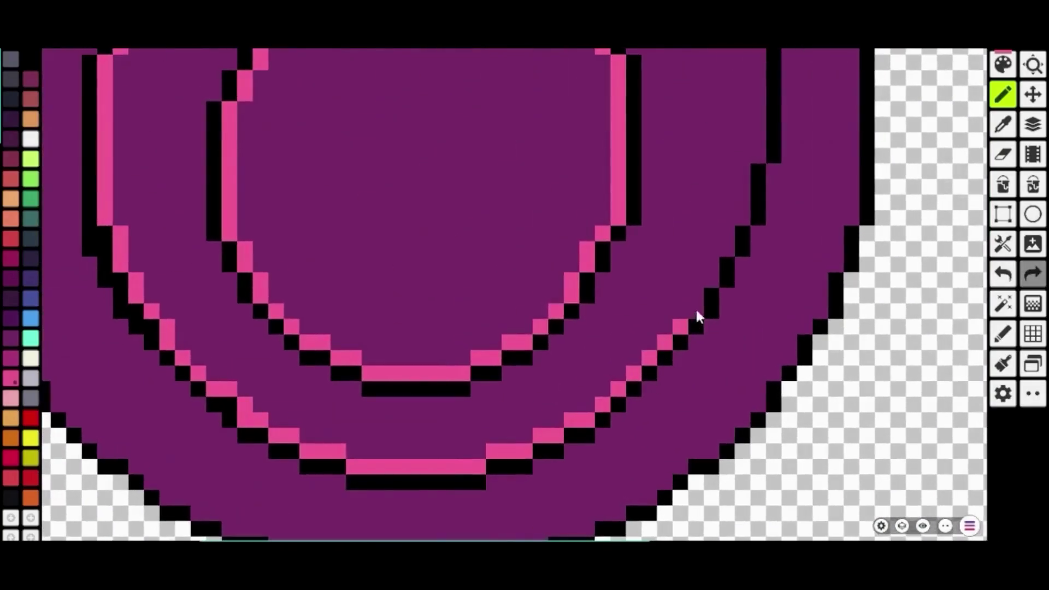
{"action": "left_click_drag", "start_coordinate": [730, 248], "coordinate": [631, 443]}
{"action": "mouse_move", "coordinate": [643, 415]}
{"action": "left_mouse_down"}
{"action": "mouse_move", "coordinate": [655, 182]}
{"action": "mouse_move", "coordinate": [720, 416]}
{"action": "left_mouse_up"}
{"action": "mouse_move", "coordinate": [709, 348]}
{"action": "left_mouse_down"}
{"action": "mouse_move", "coordinate": [707, 381]}
{"action": "mouse_move", "coordinate": [693, 317]}
{"action": "left_mouse_up"}
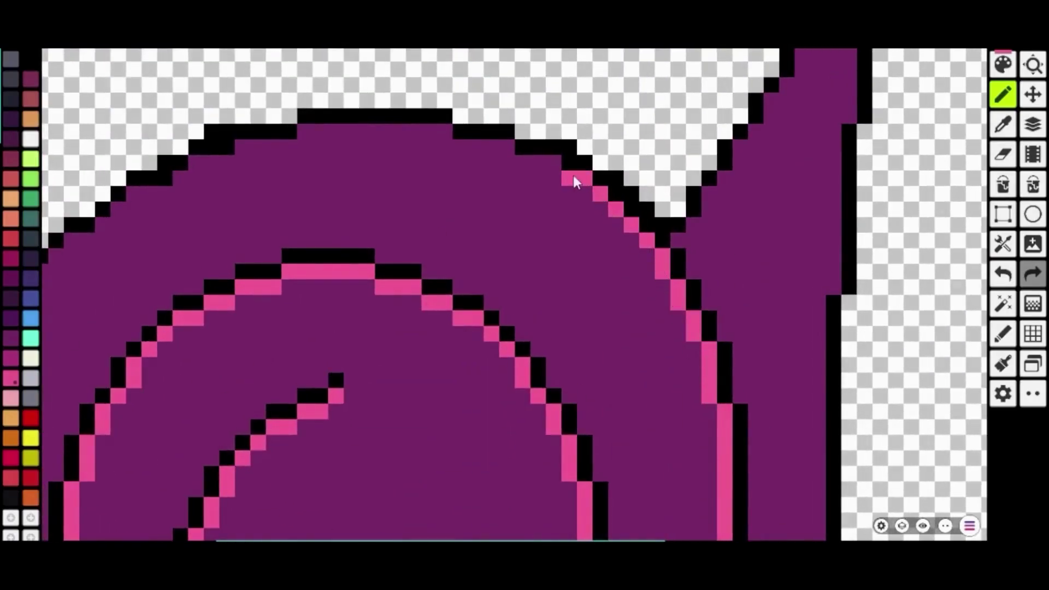
- Draw the pink highlight inside the outer rim across the top of the spiral, undoing the misplaced stroke
{"action": "left_click_drag", "start_coordinate": [573, 175], "coordinate": [802, 312]}
{"action": "left_click_drag", "start_coordinate": [784, 301], "coordinate": [761, 303]}
{"action": "mouse_move", "coordinate": [697, 284]}
{"action": "left_mouse_down"}
{"action": "mouse_move", "coordinate": [631, 278]}
{"action": "mouse_move", "coordinate": [518, 280]}
{"action": "left_mouse_up"}
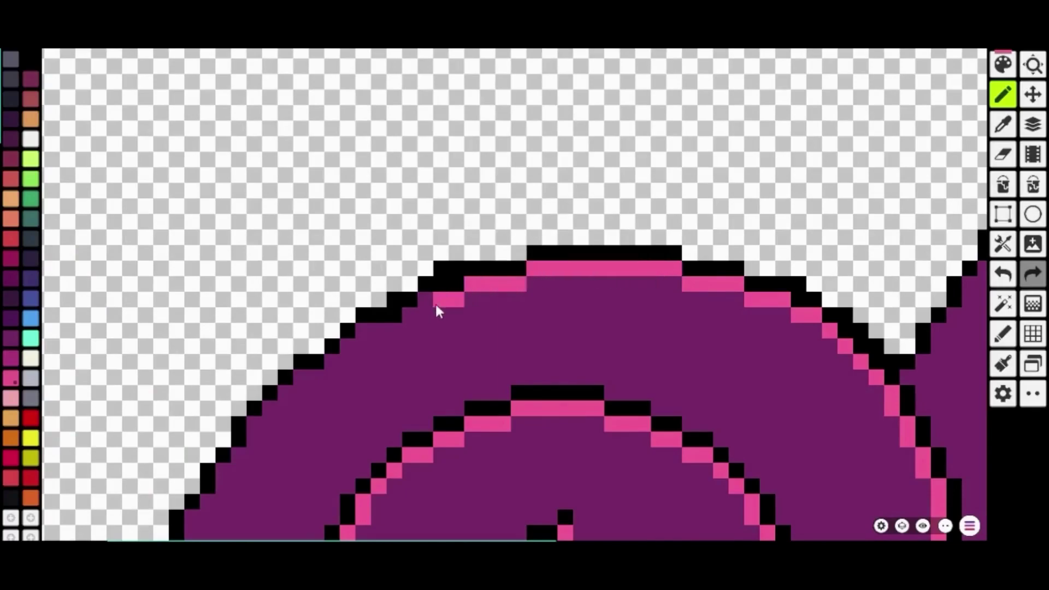
{"action": "left_click", "coordinate": [1000, 278]}
- Continue the pink highlight inside the outer rim around the upper left and down the left side
{"action": "left_click_drag", "start_coordinate": [931, 280], "coordinate": [812, 280]}
{"action": "left_click_drag", "start_coordinate": [307, 300], "coordinate": [333, 302]}
{"action": "left_click", "coordinate": [291, 316]}
{"action": "left_click_drag", "start_coordinate": [244, 331], "coordinate": [275, 331]}
{"action": "mouse_move", "coordinate": [229, 348]}
{"action": "left_mouse_down"}
{"action": "mouse_move", "coordinate": [154, 407]}
{"action": "mouse_move", "coordinate": [137, 441]}
{"action": "left_mouse_up"}
{"action": "left_click_drag", "start_coordinate": [144, 442], "coordinate": [463, 191]}
{"action": "left_click_drag", "start_coordinate": [439, 205], "coordinate": [418, 243]}
{"action": "left_click_drag", "start_coordinate": [358, 363], "coordinate": [358, 456]}
{"action": "left_click_drag", "start_coordinate": [356, 469], "coordinate": [358, 141]}
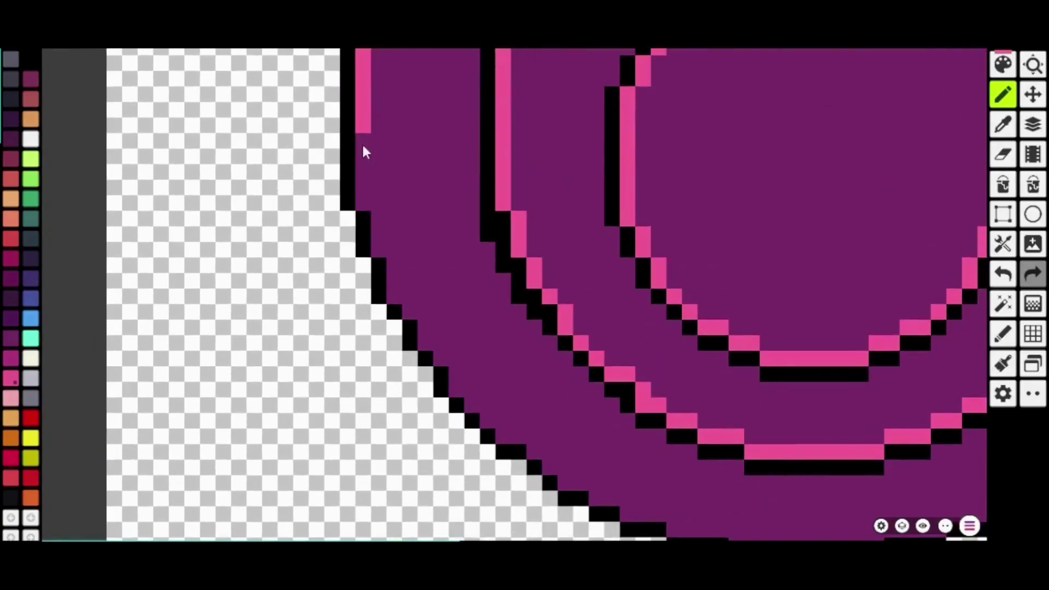
- Continue the pink highlight inside the outer rim along the lower left, the bottom and the lower right
{"action": "left_click_drag", "start_coordinate": [435, 350], "coordinate": [380, 241]}
{"action": "left_click_drag", "start_coordinate": [536, 312], "coordinate": [754, 340]}
{"action": "left_click_drag", "start_coordinate": [725, 335], "coordinate": [427, 329]}
{"action": "left_click_drag", "start_coordinate": [471, 321], "coordinate": [516, 317]}
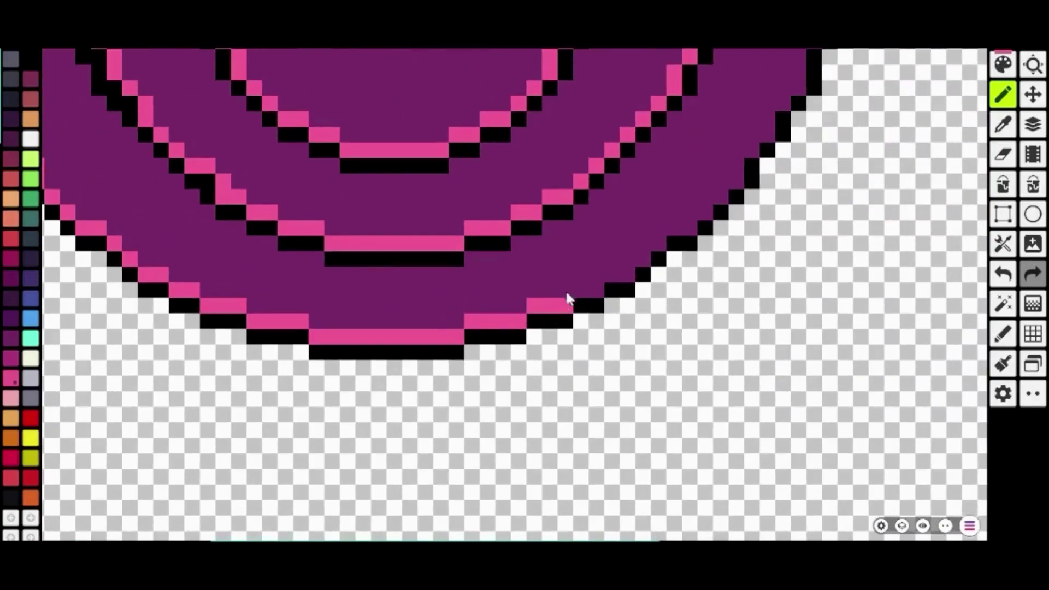
{"action": "mouse_move", "coordinate": [605, 277]}
{"action": "left_mouse_down"}
{"action": "mouse_move", "coordinate": [669, 240]}
{"action": "mouse_move", "coordinate": [763, 146]}
{"action": "mouse_move", "coordinate": [697, 322]}
{"action": "mouse_move", "coordinate": [730, 222]}
{"action": "mouse_move", "coordinate": [742, 83]}
{"action": "left_mouse_up"}
- Draw the pink highlight inside the outer rim's right side and up the spike to its tip
{"action": "left_click_drag", "start_coordinate": [746, 143], "coordinate": [765, 495]}
{"action": "left_click_drag", "start_coordinate": [761, 426], "coordinate": [760, 213]}
{"action": "left_click_drag", "start_coordinate": [757, 242], "coordinate": [680, 455]}
{"action": "mouse_move", "coordinate": [701, 415]}
{"action": "left_mouse_down"}
{"action": "mouse_move", "coordinate": [701, 268]}
{"action": "mouse_move", "coordinate": [716, 151]}
{"action": "left_mouse_up"}
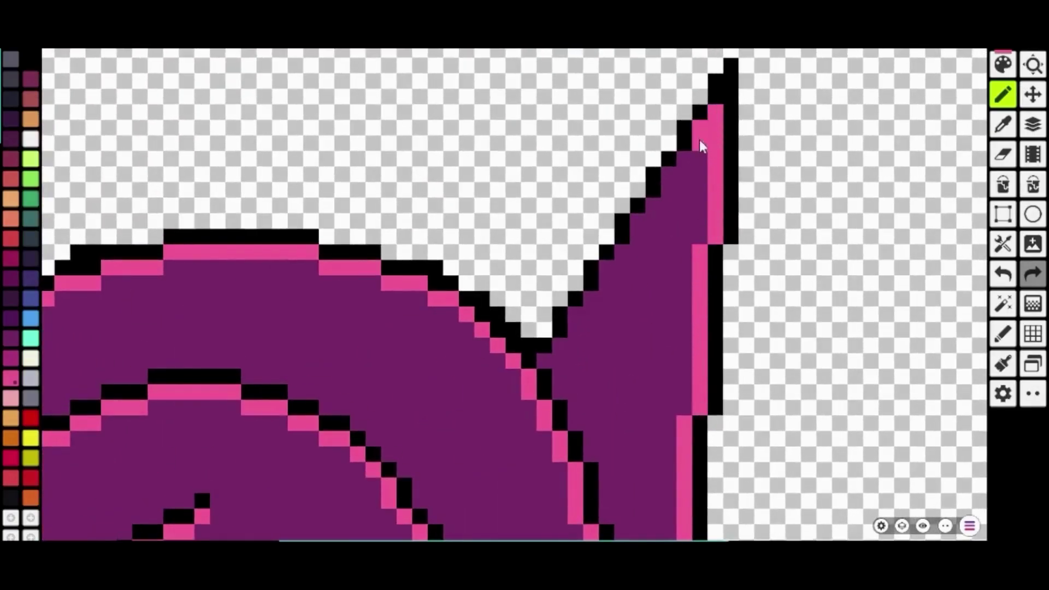
{"action": "left_click", "coordinate": [590, 300]}
- Draw a pink highlight on the outer side of the middle coil line from the spike's base down the right side
{"action": "left_click_drag", "start_coordinate": [556, 379], "coordinate": [562, 399]}
{"action": "left_click_drag", "start_coordinate": [562, 399], "coordinate": [449, 179]}
{"action": "mouse_move", "coordinate": [461, 188]}
{"action": "left_mouse_down"}
{"action": "mouse_move", "coordinate": [501, 297]}
{"action": "mouse_move", "coordinate": [457, 109]}
{"action": "left_mouse_up"}
{"action": "mouse_move", "coordinate": [463, 116]}
{"action": "left_mouse_down"}
{"action": "mouse_move", "coordinate": [470, 218]}
{"action": "mouse_move", "coordinate": [636, 276]}
{"action": "left_mouse_up"}
{"action": "left_click", "coordinate": [999, 281]}
{"action": "scroll", "coordinate": [490, 185], "scroll_direction": "up", "scroll_amount": 3}
{"action": "mouse_move", "coordinate": [586, 139]}
{"action": "left_mouse_down"}
{"action": "mouse_move", "coordinate": [598, 320]}
{"action": "mouse_move", "coordinate": [588, 467]}
{"action": "left_mouse_up"}
{"action": "left_click_drag", "start_coordinate": [591, 421], "coordinate": [611, 16]}
{"action": "left_click_drag", "start_coordinate": [577, 90], "coordinate": [571, 186]}
{"action": "scroll", "coordinate": [501, 322], "scroll_direction": "down", "scroll_amount": 2}
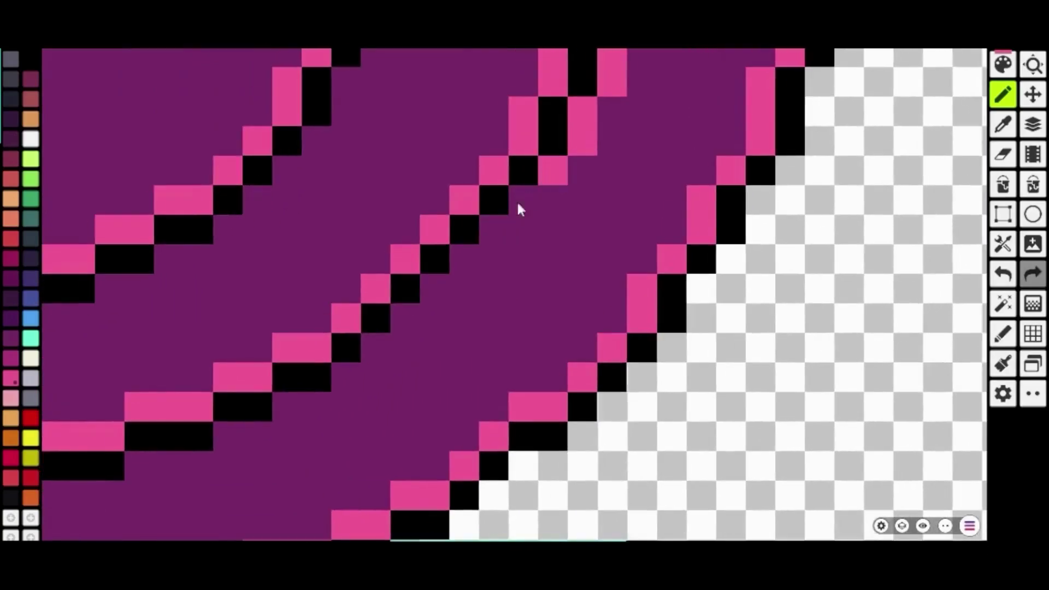
- Continue the pink outer-side highlight along the middle coil line's lower right and bottom, undoing the misplaced pixels
{"action": "scroll", "coordinate": [601, 146], "scroll_direction": "up", "scroll_amount": 2}
{"action": "left_click_drag", "start_coordinate": [596, 147], "coordinate": [554, 148]}
{"action": "mouse_move", "coordinate": [466, 177]}
{"action": "left_mouse_down"}
{"action": "mouse_move", "coordinate": [517, 178]}
{"action": "mouse_move", "coordinate": [791, 88]}
{"action": "left_mouse_up"}
{"action": "left_click_drag", "start_coordinate": [473, 120], "coordinate": [724, 115]}
{"action": "mouse_move", "coordinate": [466, 103]}
{"action": "left_mouse_down"}
{"action": "mouse_move", "coordinate": [644, 234]}
{"action": "mouse_move", "coordinate": [569, 216]}
{"action": "left_mouse_up"}
{"action": "left_click", "coordinate": [543, 217]}
{"action": "left_click", "coordinate": [1003, 274]}
{"action": "left_click_drag", "start_coordinate": [509, 186], "coordinate": [548, 188]}
{"action": "left_click_drag", "start_coordinate": [481, 159], "coordinate": [454, 157]}
- Continue the pink outer-side highlight along the middle coil line's lower left
{"action": "left_click_drag", "start_coordinate": [527, 188], "coordinate": [691, 298]}
{"action": "left_click_drag", "start_coordinate": [587, 237], "coordinate": [525, 176]}
{"action": "left_click_drag", "start_coordinate": [449, 104], "coordinate": [489, 346]}
{"action": "left_click_drag", "start_coordinate": [450, 305], "coordinate": [419, 274]}
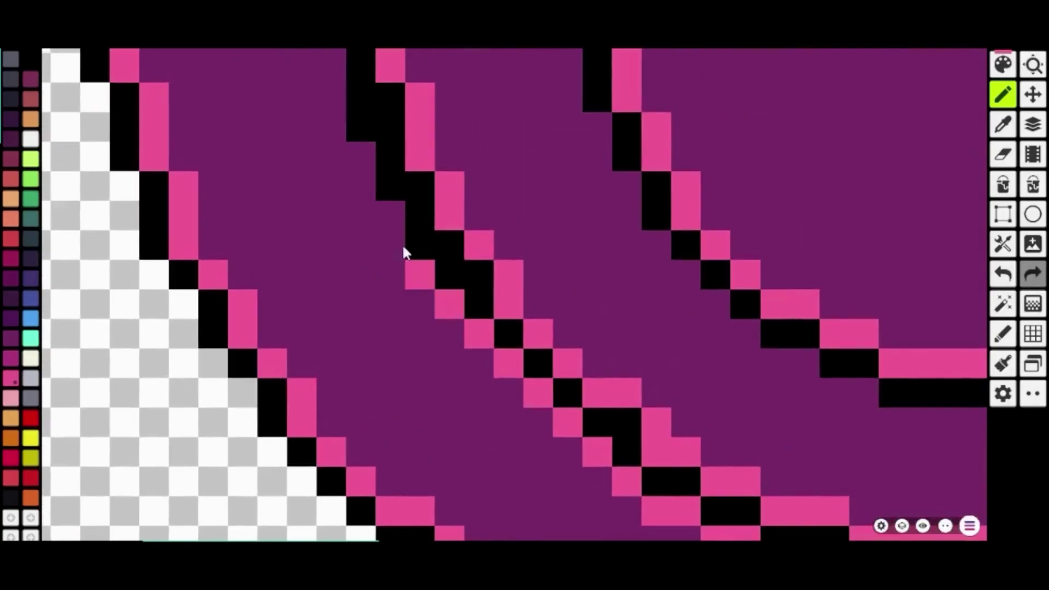
- Continue the pink outer-side highlight up the left side of the middle coil line
{"action": "left_click_drag", "start_coordinate": [369, 165], "coordinate": [538, 356]}
{"action": "left_click_drag", "start_coordinate": [536, 324], "coordinate": [532, 90]}
{"action": "left_click_drag", "start_coordinate": [529, 109], "coordinate": [534, 490]}
{"action": "mouse_move", "coordinate": [534, 436]}
{"action": "left_mouse_down"}
{"action": "mouse_move", "coordinate": [559, 349]}
{"action": "mouse_move", "coordinate": [598, 287]}
{"action": "mouse_move", "coordinate": [651, 273]}
{"action": "left_mouse_up"}
{"action": "scroll", "coordinate": [600, 291], "scroll_direction": "down", "scroll_amount": 2}
{"action": "scroll", "coordinate": [519, 399], "scroll_direction": "up", "scroll_amount": 2}
- Continue the pink outer-side highlight over the top of the inner coil line
{"action": "left_click_drag", "start_coordinate": [638, 289], "coordinate": [439, 484]}
{"action": "left_click_drag", "start_coordinate": [476, 438], "coordinate": [601, 405]}
{"action": "mouse_move", "coordinate": [627, 391]}
{"action": "left_mouse_down"}
{"action": "mouse_move", "coordinate": [333, 460]}
{"action": "mouse_move", "coordinate": [569, 480]}
{"action": "mouse_move", "coordinate": [402, 261]}
{"action": "left_mouse_up"}
{"action": "mouse_move", "coordinate": [432, 285]}
{"action": "left_mouse_down"}
{"action": "mouse_move", "coordinate": [468, 287]}
{"action": "mouse_move", "coordinate": [599, 396]}
{"action": "left_mouse_up"}
{"action": "left_click_drag", "start_coordinate": [629, 428], "coordinate": [665, 483]}
- Continue the pink outer-side highlight down the inner coil line's right side to its lower right
{"action": "mouse_move", "coordinate": [601, 459]}
{"action": "left_mouse_down"}
{"action": "mouse_move", "coordinate": [397, 252]}
{"action": "mouse_move", "coordinate": [342, 217]}
{"action": "left_mouse_up"}
{"action": "mouse_move", "coordinate": [436, 279]}
{"action": "left_mouse_down"}
{"action": "mouse_move", "coordinate": [477, 337]}
{"action": "mouse_move", "coordinate": [496, 429]}
{"action": "left_mouse_up"}
{"action": "left_click_drag", "start_coordinate": [543, 494], "coordinate": [447, 219]}
{"action": "mouse_move", "coordinate": [432, 178]}
{"action": "left_mouse_down"}
{"action": "mouse_move", "coordinate": [437, 470]}
{"action": "mouse_move", "coordinate": [503, 188]}
{"action": "left_mouse_up"}
{"action": "left_click_drag", "start_coordinate": [470, 211], "coordinate": [424, 300]}
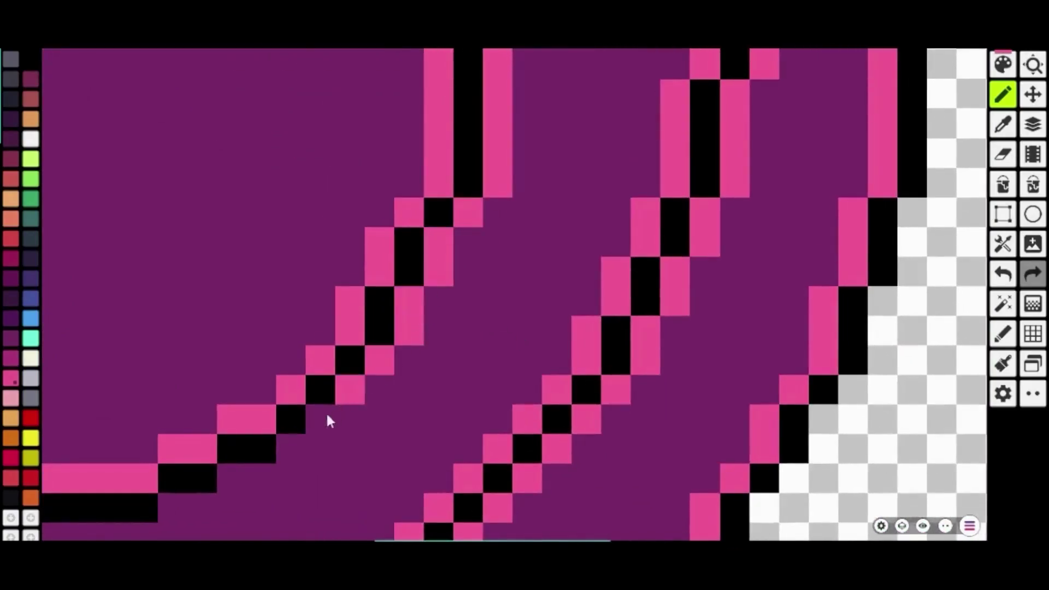
- Finish the pink outer-side highlight along the innermost coil's bottom and up its left side to the spiral's tip
{"action": "scroll", "coordinate": [334, 419], "scroll_direction": "down", "scroll_amount": 2}
{"action": "scroll", "coordinate": [551, 193], "scroll_direction": "up", "scroll_amount": 2}
{"action": "left_click_drag", "start_coordinate": [310, 247], "coordinate": [477, 235]}
{"action": "mouse_move", "coordinate": [271, 208]}
{"action": "left_mouse_down"}
{"action": "mouse_move", "coordinate": [183, 178]}
{"action": "mouse_move", "coordinate": [653, 304]}
{"action": "left_mouse_up"}
{"action": "mouse_move", "coordinate": [586, 268]}
{"action": "left_mouse_down"}
{"action": "mouse_move", "coordinate": [469, 129]}
{"action": "mouse_move", "coordinate": [534, 352]}
{"action": "mouse_move", "coordinate": [595, 444]}
{"action": "left_mouse_up"}
{"action": "mouse_move", "coordinate": [577, 418]}
{"action": "left_mouse_down"}
{"action": "mouse_move", "coordinate": [580, 179]}
{"action": "mouse_move", "coordinate": [453, 478]}
{"action": "left_mouse_up"}
{"action": "mouse_move", "coordinate": [472, 455]}
{"action": "left_mouse_down"}
{"action": "mouse_move", "coordinate": [489, 398]}
{"action": "mouse_move", "coordinate": [587, 278]}
{"action": "mouse_move", "coordinate": [677, 227]}
{"action": "left_mouse_up"}
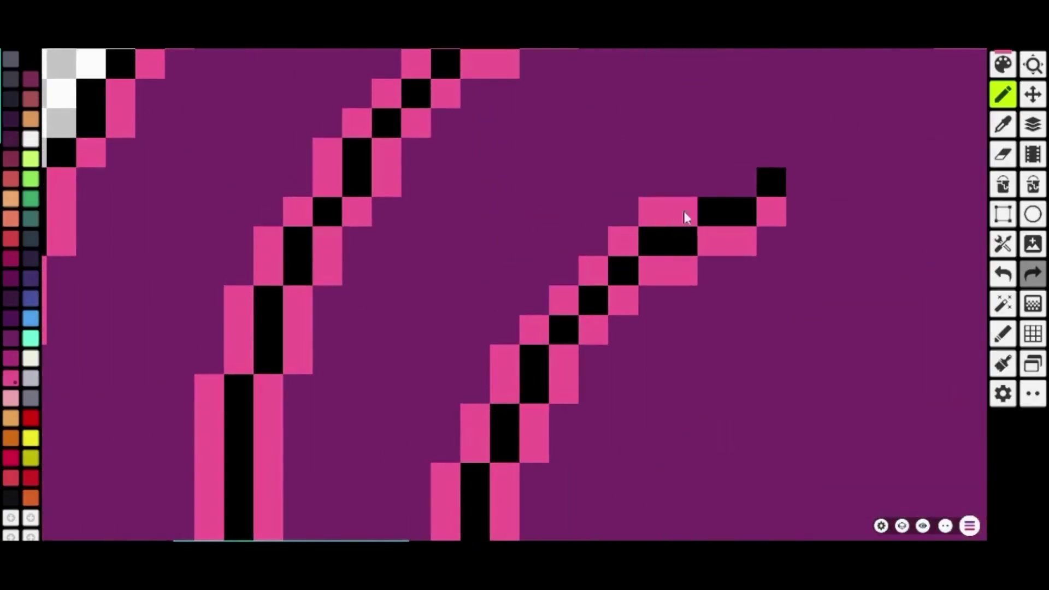
{"action": "scroll", "coordinate": [788, 173], "scroll_direction": "down", "scroll_amount": 5}
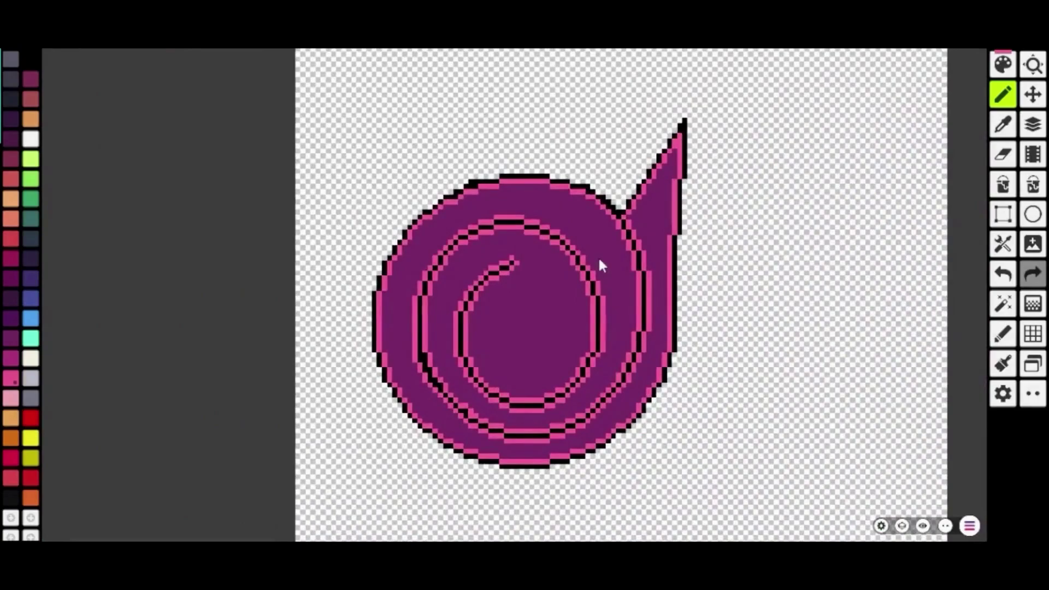
- Select the whole spiral with its spike and move it to the right, toward the middle of the canvas
{"action": "scroll", "coordinate": [798, 233], "scroll_direction": "down", "scroll_amount": 2}
{"action": "left_click_drag", "start_coordinate": [798, 232], "coordinate": [639, 244]}
{"action": "left_click", "coordinate": [1003, 215]}
{"action": "mouse_move", "coordinate": [329, 133]}
{"action": "left_mouse_down"}
{"action": "mouse_move", "coordinate": [650, 420]}
{"action": "mouse_move", "coordinate": [628, 458]}
{"action": "left_mouse_up"}
{"action": "left_click_drag", "start_coordinate": [523, 346], "coordinate": [567, 345]}
{"action": "left_click", "coordinate": [697, 375]}
{"action": "scroll", "coordinate": [561, 365], "scroll_direction": "up", "scroll_amount": 3}
{"action": "left_click_drag", "start_coordinate": [628, 465], "coordinate": [630, 345]}
{"action": "left_click_drag", "start_coordinate": [557, 289], "coordinate": [569, 406]}
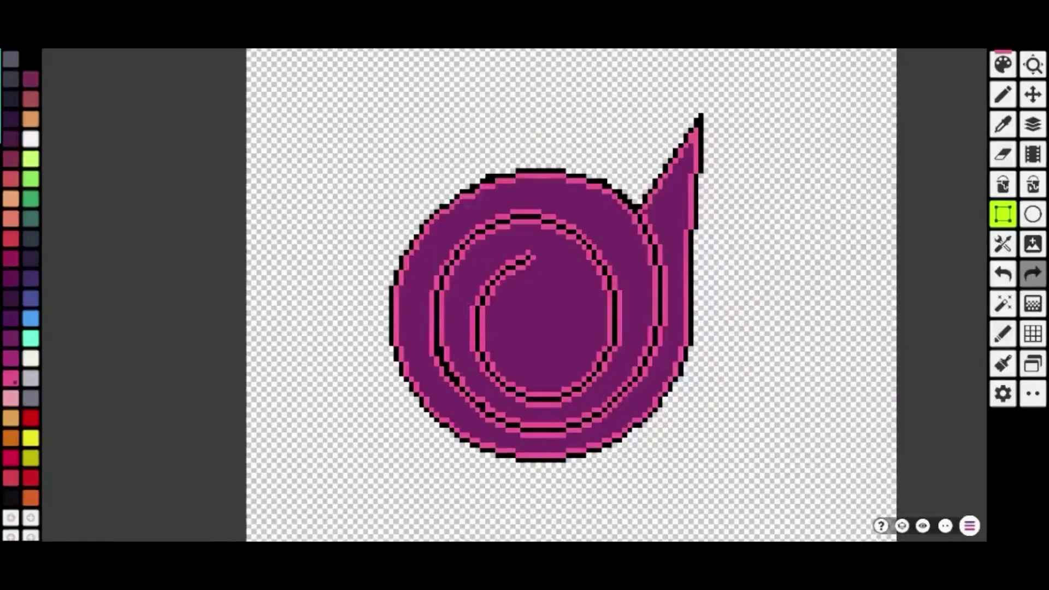
- Add white highlight pixels with the pencil on the inner side of the innermost coil, at its tip and upper left
{"action": "scroll", "coordinate": [480, 375], "scroll_direction": "up", "scroll_amount": 3}
{"action": "scroll", "coordinate": [570, 178], "scroll_direction": "up", "scroll_amount": 2}
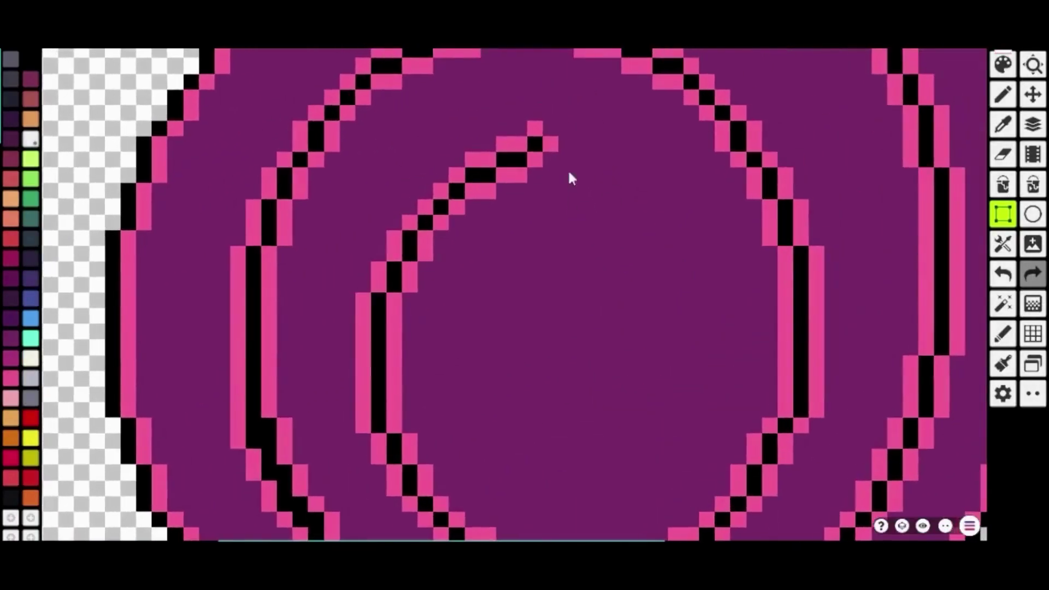
{"action": "left_click", "coordinate": [501, 197]}
{"action": "left_click", "coordinate": [1004, 95]}
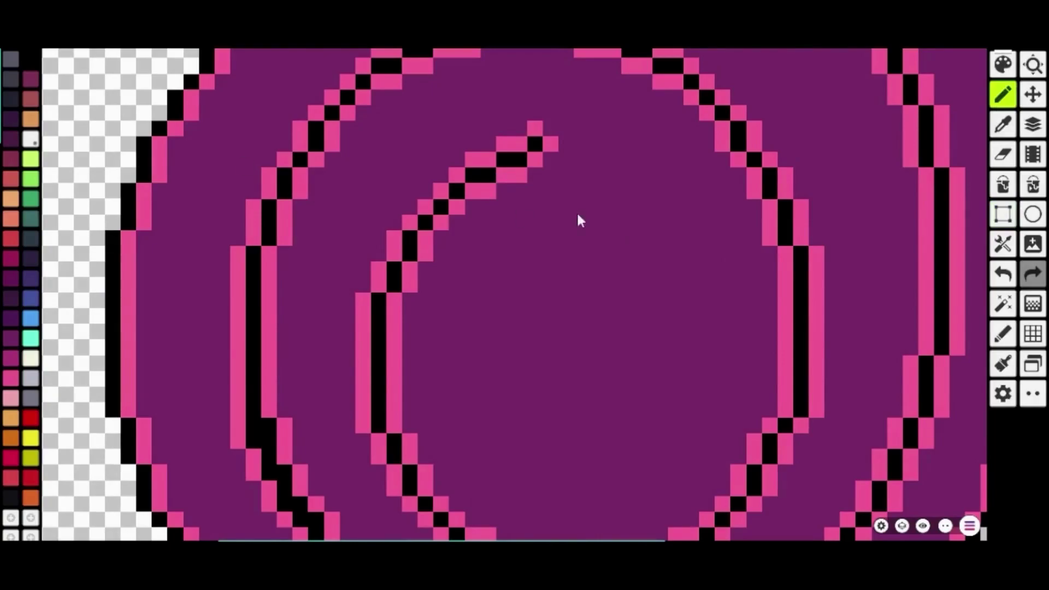
{"action": "left_click_drag", "start_coordinate": [552, 160], "coordinate": [535, 175]}
{"action": "left_click_drag", "start_coordinate": [473, 207], "coordinate": [441, 239]}
{"action": "left_click_drag", "start_coordinate": [419, 362], "coordinate": [335, 210]}
- Add white highlights inside the innermost coil's lower curve and along the upper sides of the surrounding coil line
{"action": "left_click", "coordinate": [356, 335]}
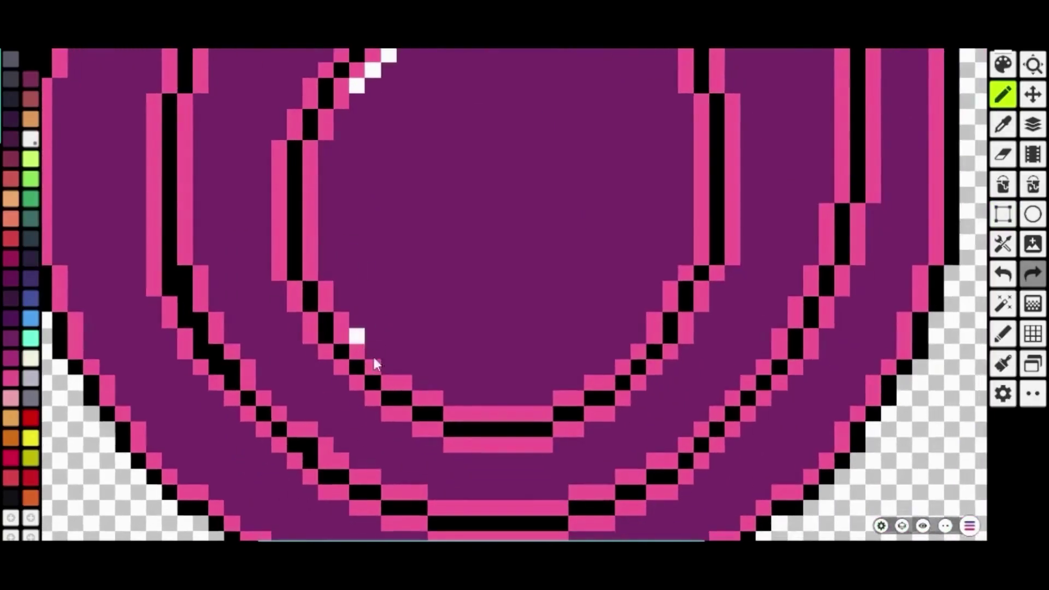
{"action": "scroll", "coordinate": [676, 262], "scroll_direction": "up", "scroll_amount": 3}
{"action": "mouse_move", "coordinate": [663, 234]}
{"action": "left_mouse_down"}
{"action": "mouse_move", "coordinate": [634, 179]}
{"action": "mouse_move", "coordinate": [601, 157]}
{"action": "left_mouse_up"}
{"action": "left_click_drag", "start_coordinate": [295, 164], "coordinate": [274, 188]}
{"action": "mouse_move", "coordinate": [258, 218]}
{"action": "left_mouse_down"}
{"action": "mouse_move", "coordinate": [340, 182]}
{"action": "mouse_move", "coordinate": [323, 198]}
{"action": "left_mouse_up"}
- Add white highlights inside the middle coil line's lower left and lower right curves
{"action": "mouse_move", "coordinate": [312, 362]}
{"action": "left_mouse_down"}
{"action": "mouse_move", "coordinate": [363, 221]}
{"action": "mouse_move", "coordinate": [316, 114]}
{"action": "left_mouse_up"}
{"action": "mouse_move", "coordinate": [331, 261]}
{"action": "left_mouse_down"}
{"action": "mouse_move", "coordinate": [394, 339]}
{"action": "mouse_move", "coordinate": [456, 389]}
{"action": "left_mouse_up"}
{"action": "scroll", "coordinate": [610, 320], "scroll_direction": "right", "scroll_amount": 3}
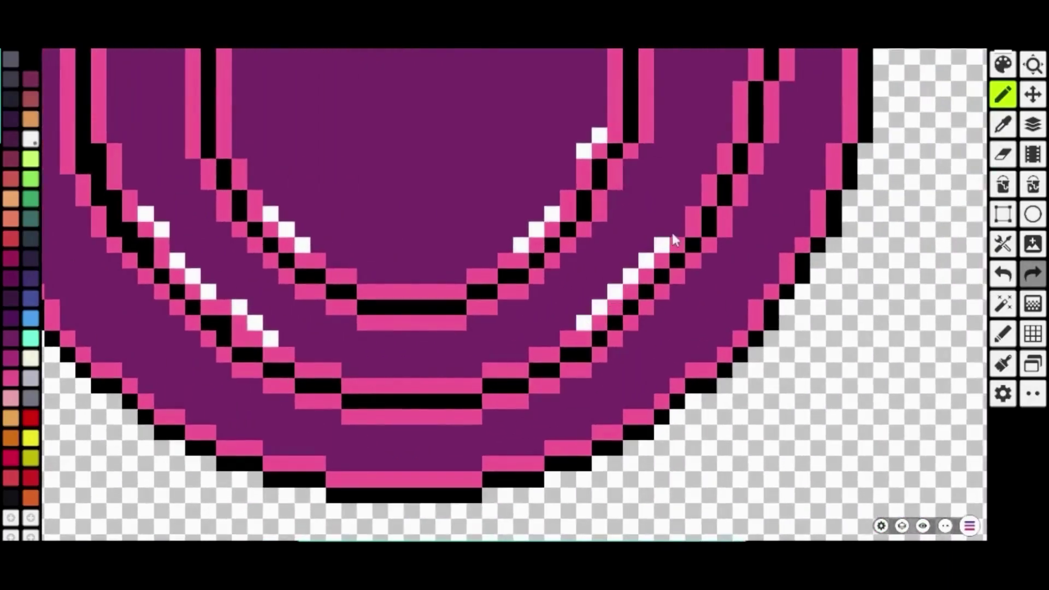
{"action": "left_click_drag", "start_coordinate": [671, 236], "coordinate": [678, 229]}
{"action": "scroll", "coordinate": [659, 304], "scroll_direction": "up", "scroll_amount": 8}
{"action": "scroll", "coordinate": [601, 323], "scroll_direction": "down", "scroll_amount": 5}
{"action": "scroll", "coordinate": [538, 353], "scroll_direction": "up", "scroll_amount": 3}
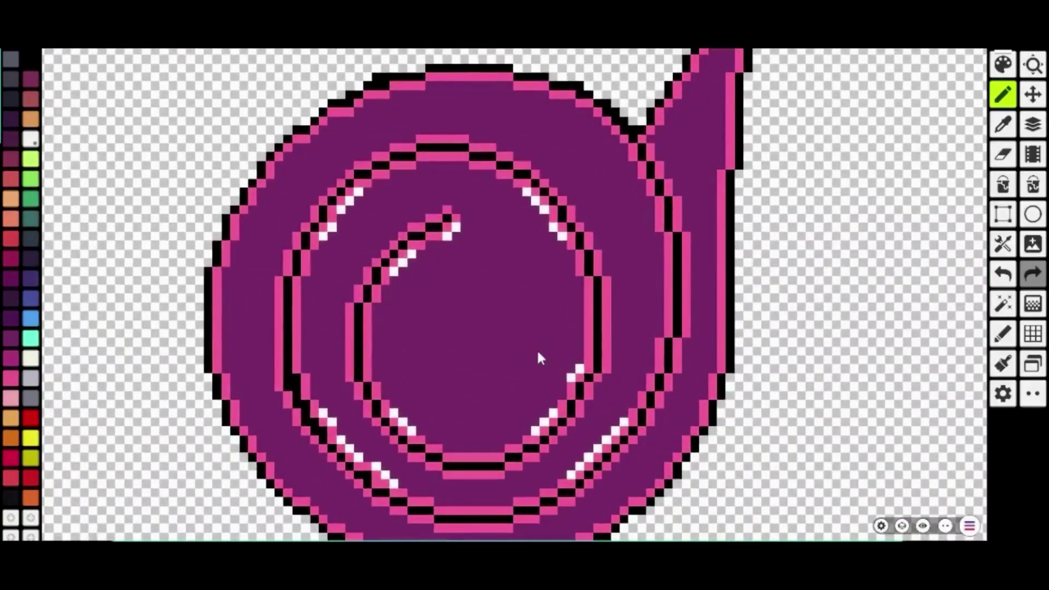
- Add white highlights inside the outer outline along its upper left and lower left edges
{"action": "scroll", "coordinate": [538, 356], "scroll_direction": "down", "scroll_amount": 2}
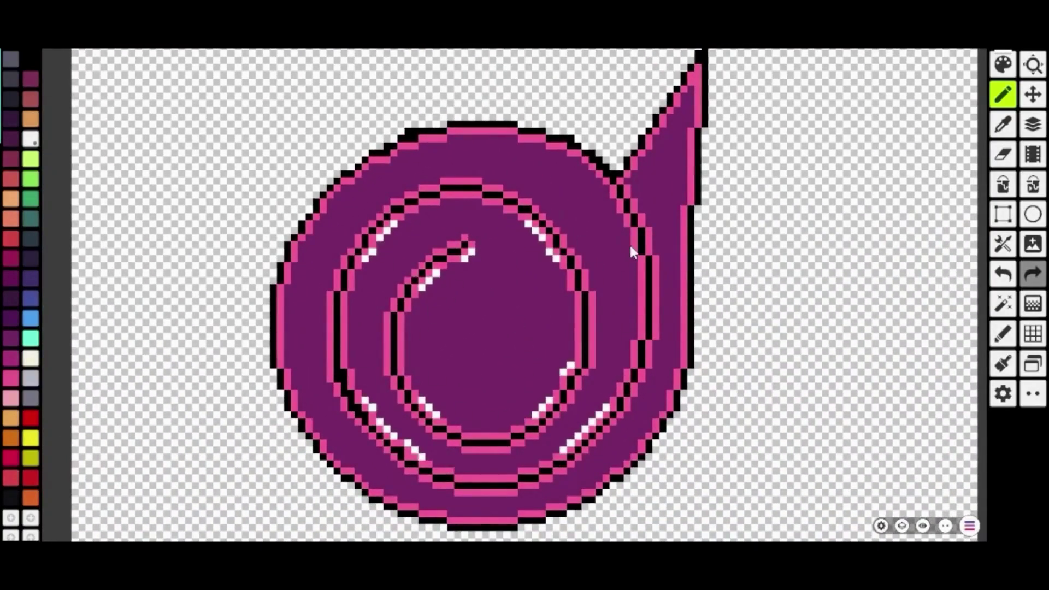
{"action": "scroll", "coordinate": [631, 252], "scroll_direction": "up", "scroll_amount": 2}
{"action": "left_click", "coordinate": [612, 207]}
{"action": "scroll", "coordinate": [615, 210], "scroll_direction": "up", "scroll_amount": 3}
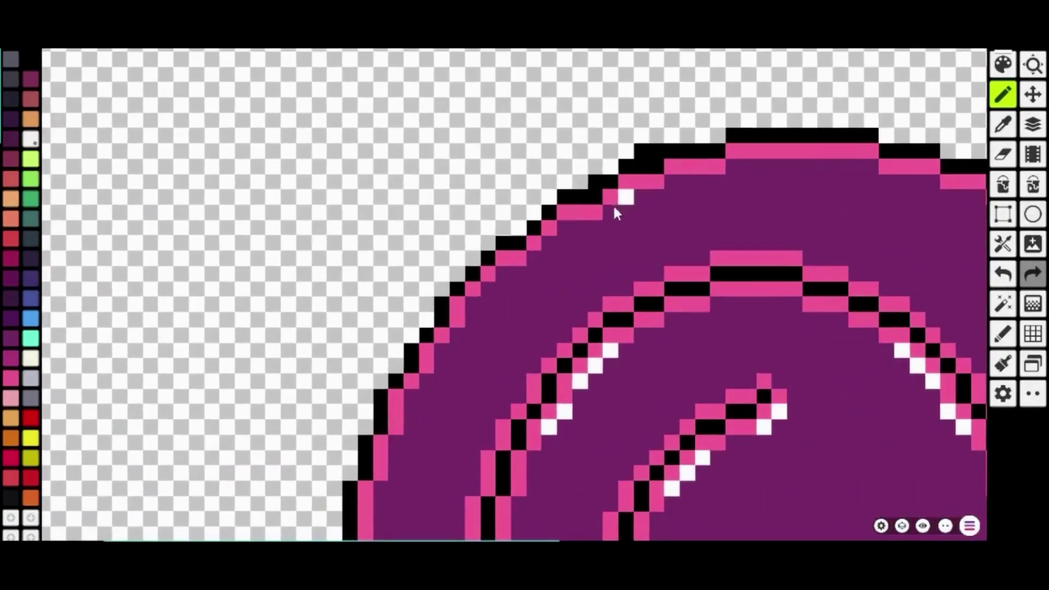
{"action": "left_click_drag", "start_coordinate": [542, 254], "coordinate": [480, 304]}
{"action": "scroll", "coordinate": [445, 294], "scroll_direction": "down", "scroll_amount": 9}
{"action": "scroll", "coordinate": [444, 294], "scroll_direction": "right", "scroll_amount": 3}
{"action": "left_click", "coordinate": [411, 331]}
{"action": "left_click", "coordinate": [426, 346]}
- Add a broken diagonal line of white highlight pixels inside the outer outline's lower right edge
{"action": "scroll", "coordinate": [603, 399], "scroll_direction": "right", "scroll_amount": 7}
{"action": "left_click", "coordinate": [512, 347]}
{"action": "left_click", "coordinate": [528, 332]}
{"action": "left_click", "coordinate": [543, 317]}
{"action": "left_click", "coordinate": [574, 301]}
{"action": "left_click", "coordinate": [588, 285]}
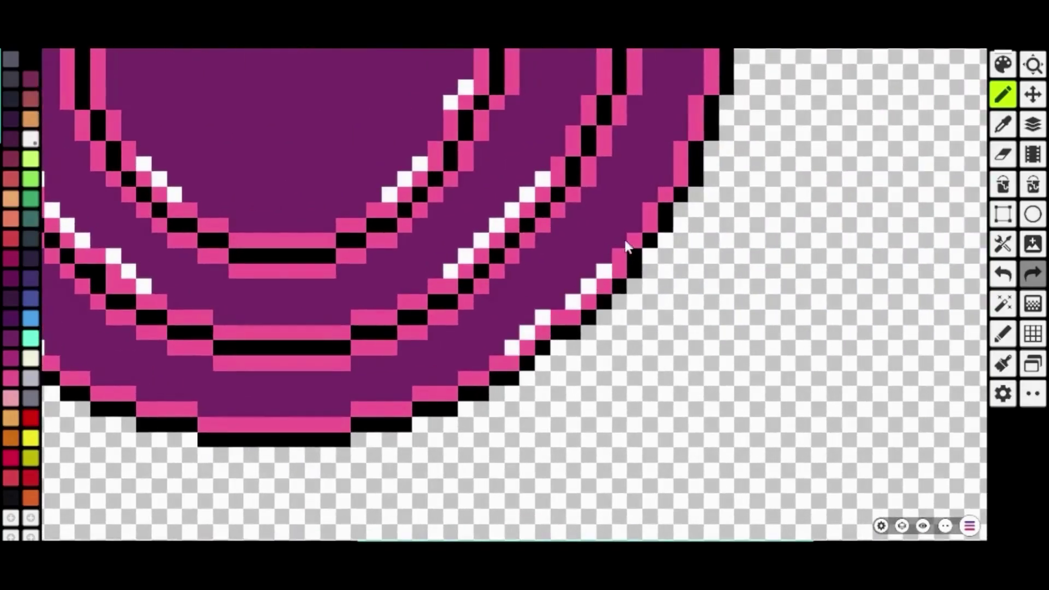
- Add white highlights inside the outline just left of the spike's base and along the spike's left edge
{"action": "scroll", "coordinate": [663, 176], "scroll_direction": "up", "scroll_amount": 10}
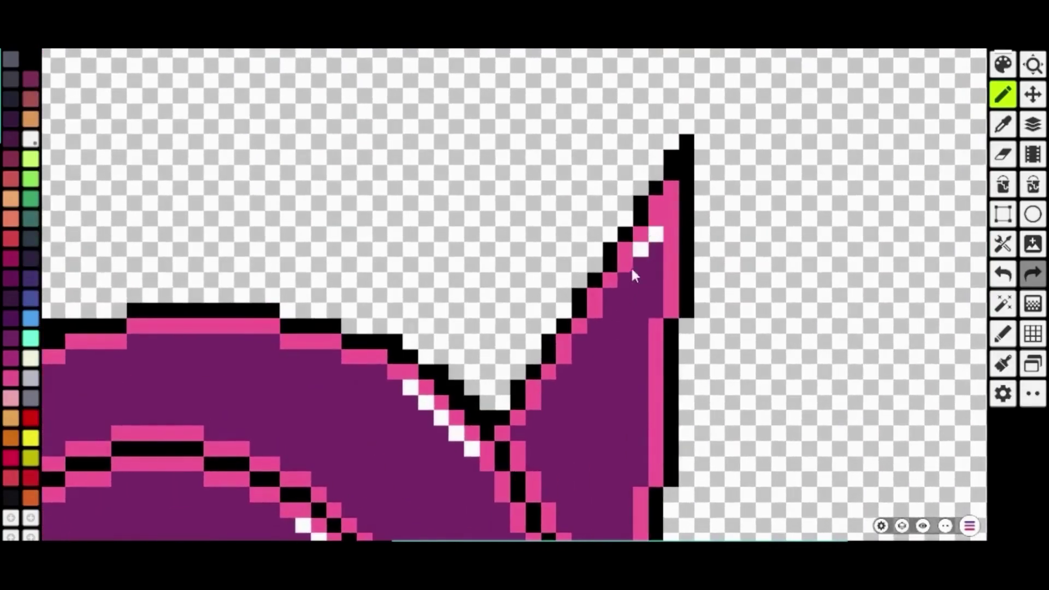
{"action": "scroll", "coordinate": [546, 388], "scroll_direction": "down", "scroll_amount": 3}
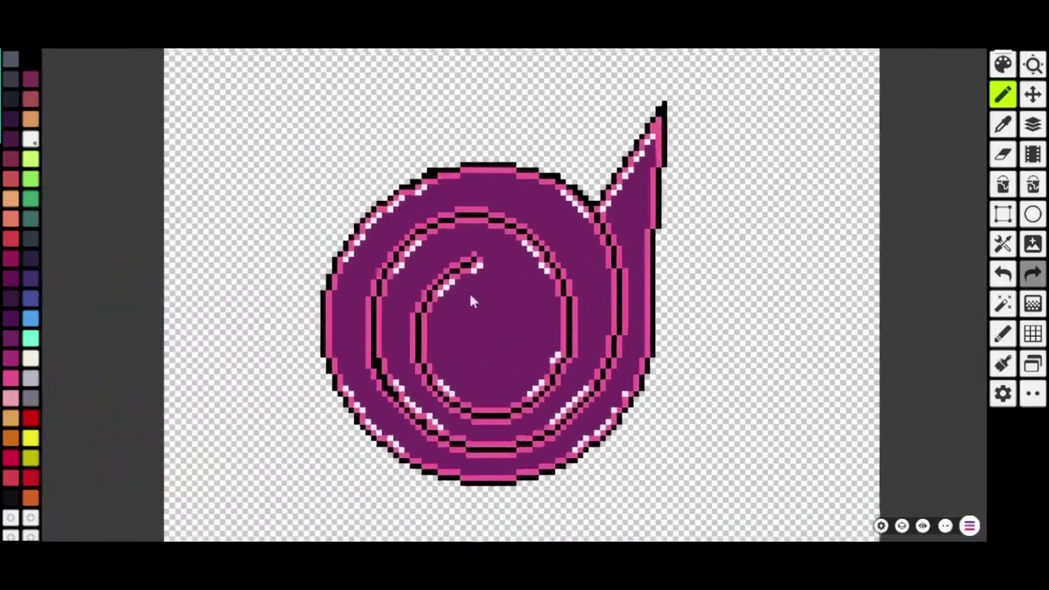
{"action": "scroll", "coordinate": [460, 247], "scroll_direction": "up", "scroll_amount": 3}
{"action": "scroll", "coordinate": [527, 230], "scroll_direction": "down", "scroll_amount": 1}
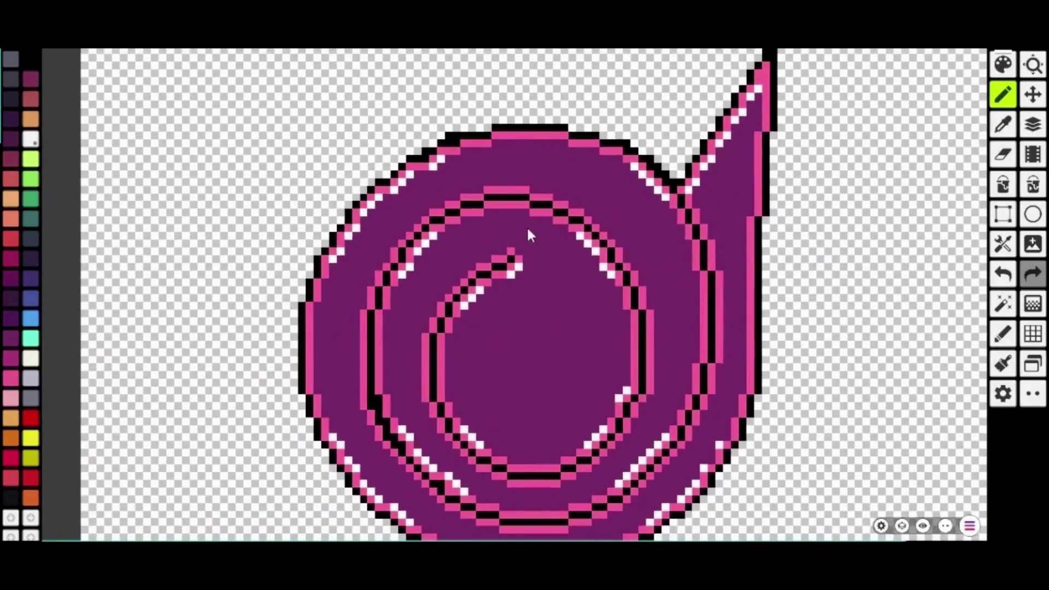
{"action": "scroll", "coordinate": [567, 303], "scroll_direction": "down", "scroll_amount": 2}
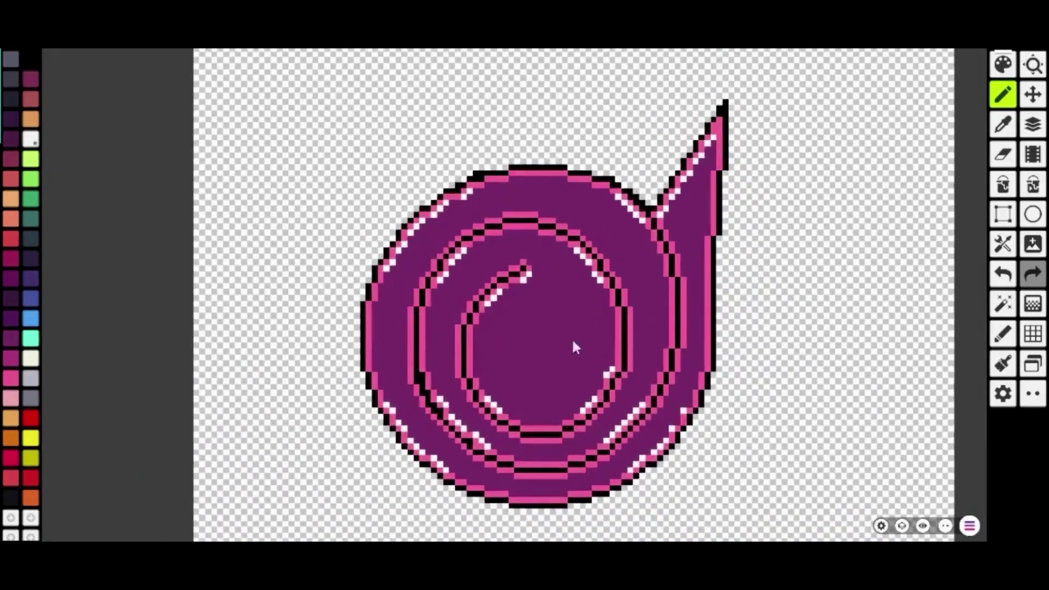
- Select the whole spiral with its spike and move it up near the canvas's upper edge
{"action": "left_click_drag", "start_coordinate": [572, 330], "coordinate": [536, 278]}
{"action": "scroll", "coordinate": [553, 330], "scroll_direction": "down", "scroll_amount": 2}
{"action": "left_click_drag", "start_coordinate": [551, 326], "coordinate": [647, 283]}
{"action": "mouse_move", "coordinate": [670, 430]}
{"action": "left_mouse_down"}
{"action": "mouse_move", "coordinate": [684, 387]}
{"action": "mouse_move", "coordinate": [700, 511]}
{"action": "left_mouse_up"}
{"action": "left_click", "coordinate": [1003, 215]}
{"action": "mouse_move", "coordinate": [397, 153]}
{"action": "left_mouse_down"}
{"action": "mouse_move", "coordinate": [464, 240]}
{"action": "mouse_move", "coordinate": [840, 528]}
{"action": "left_mouse_up"}
{"action": "mouse_move", "coordinate": [671, 436]}
{"action": "left_mouse_down"}
{"action": "mouse_move", "coordinate": [704, 388]}
{"action": "mouse_move", "coordinate": [709, 349]}
{"action": "left_mouse_up"}
{"action": "left_click", "coordinate": [943, 242]}
- Try drawing a black outlined rectangle in the empty area below the spiral
{"action": "left_click", "coordinate": [1033, 214]}
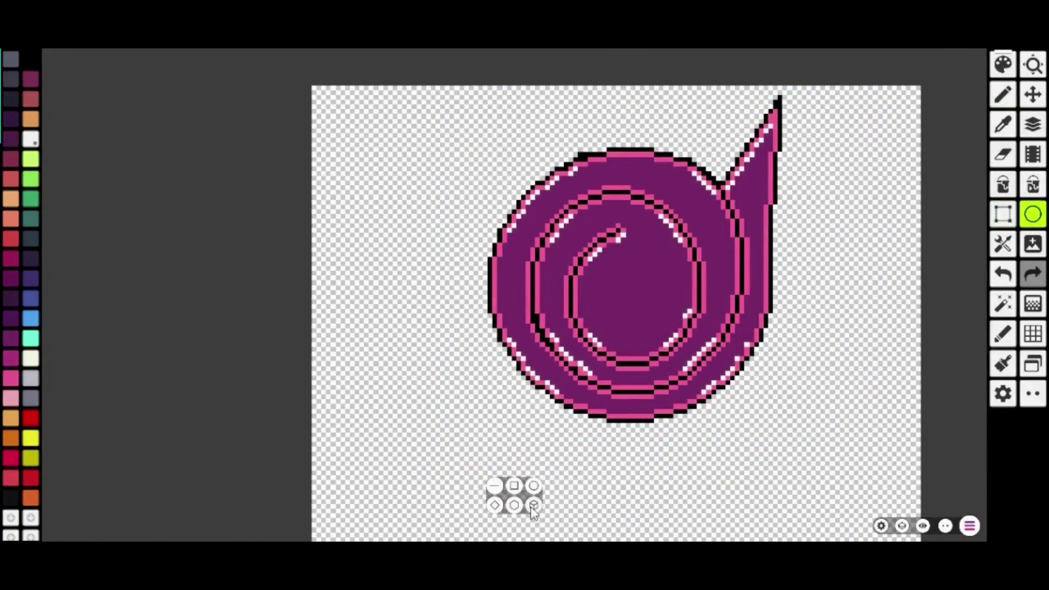
{"action": "left_click", "coordinate": [514, 486]}
{"action": "mouse_move", "coordinate": [450, 469]}
{"action": "left_mouse_down"}
{"action": "mouse_move", "coordinate": [448, 283]}
{"action": "mouse_move", "coordinate": [630, 440]}
{"action": "mouse_move", "coordinate": [634, 455]}
{"action": "mouse_move", "coordinate": [609, 460]}
{"action": "left_mouse_up"}
{"action": "left_click", "coordinate": [36, 57]}
{"action": "left_click_drag", "start_coordinate": [538, 413], "coordinate": [633, 400]}
{"action": "left_click_drag", "start_coordinate": [704, 272], "coordinate": [727, 334]}
{"action": "mouse_move", "coordinate": [618, 402]}
{"action": "left_mouse_down"}
{"action": "mouse_move", "coordinate": [618, 303]}
{"action": "mouse_move", "coordinate": [625, 400]}
{"action": "left_mouse_up"}
- Select the area around the rectangle below the spiral and erase its contents
{"action": "left_click", "coordinate": [1003, 214]}
{"action": "left_click_drag", "start_coordinate": [499, 300], "coordinate": [836, 484]}
{"action": "left_click", "coordinate": [1003, 154]}
{"action": "left_click_drag", "start_coordinate": [546, 327], "coordinate": [727, 443]}
{"action": "left_click", "coordinate": [1010, 215]}
{"action": "left_click_drag", "start_coordinate": [515, 304], "coordinate": [789, 483]}
{"action": "left_click", "coordinate": [543, 485]}
{"action": "left_click_drag", "start_coordinate": [519, 304], "coordinate": [788, 482]}
{"action": "left_click", "coordinate": [543, 486]}
{"action": "left_click_drag", "start_coordinate": [505, 282], "coordinate": [779, 472]}
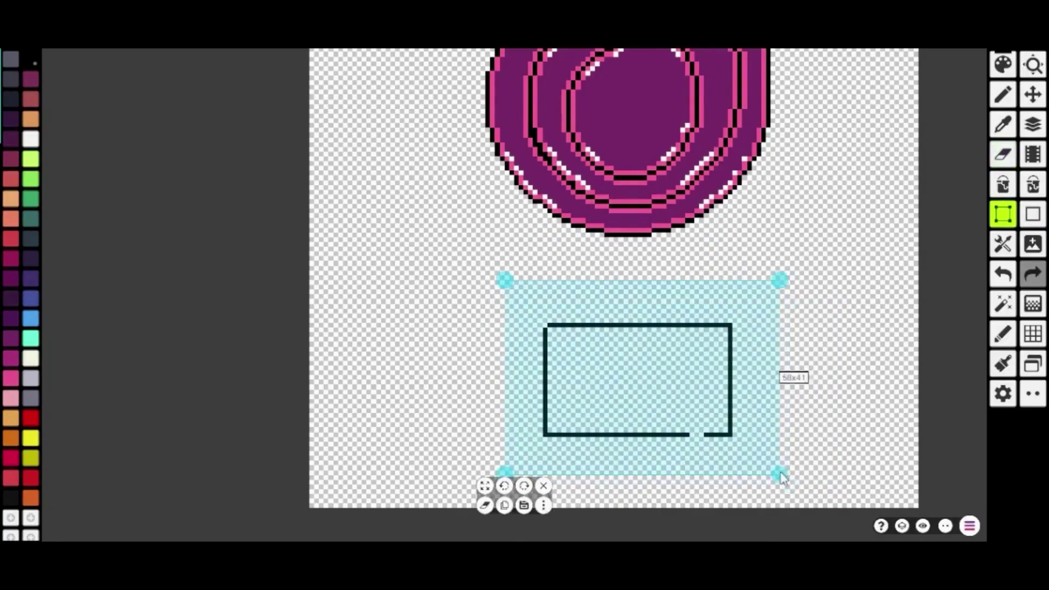
{"action": "left_click", "coordinate": [485, 505]}
- Try a black hexagon about 65 by 40 pixels directly below the spiral and undo it
{"action": "scroll", "coordinate": [623, 378], "scroll_direction": "down", "scroll_amount": 2}
{"action": "scroll", "coordinate": [623, 378], "scroll_direction": "up", "scroll_amount": 4}
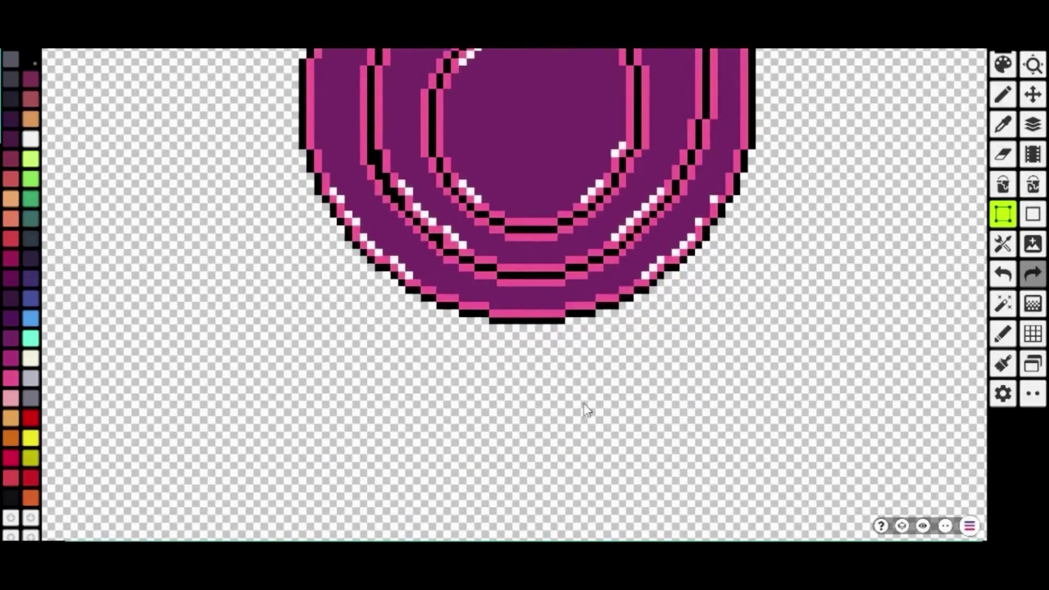
{"action": "scroll", "coordinate": [584, 404], "scroll_direction": "down", "scroll_amount": 2}
{"action": "left_click", "coordinate": [1033, 214]}
{"action": "left_click", "coordinate": [516, 507]}
{"action": "left_click_drag", "start_coordinate": [429, 415], "coordinate": [685, 572]}
{"action": "scroll", "coordinate": [759, 419], "scroll_direction": "down", "scroll_amount": 2}
{"action": "left_click_drag", "start_coordinate": [645, 495], "coordinate": [643, 460]}
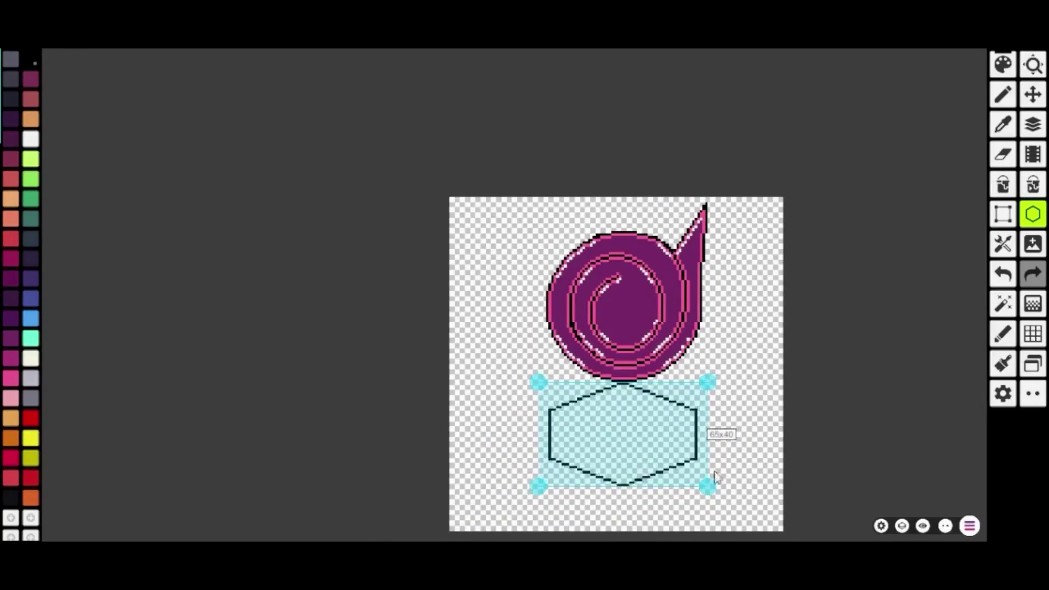
{"action": "scroll", "coordinate": [735, 463], "scroll_direction": "up", "scroll_amount": 3}
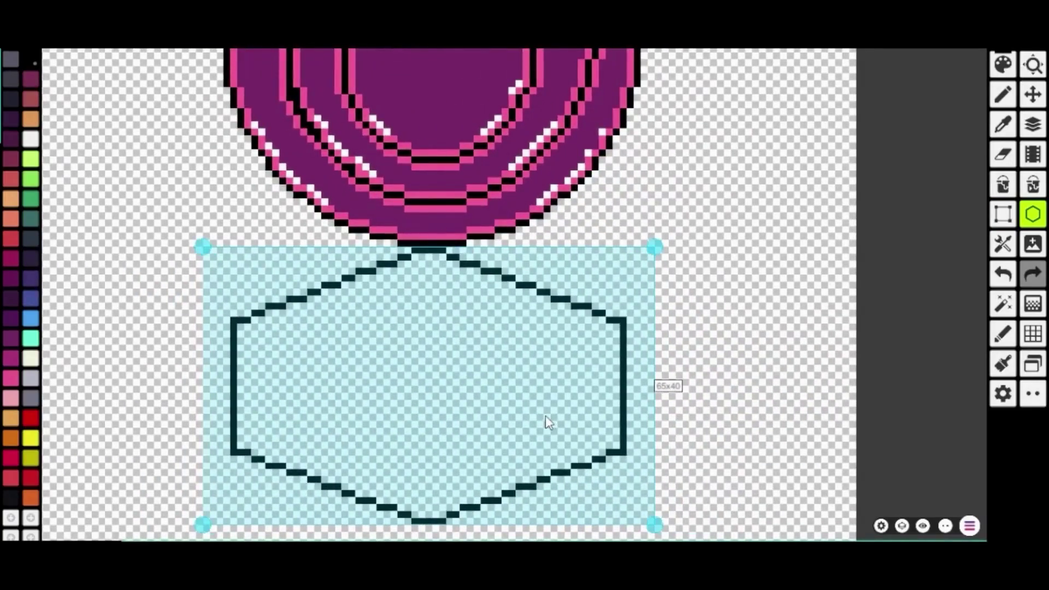
{"action": "left_click_drag", "start_coordinate": [662, 249], "coordinate": [754, 283]}
{"action": "left_click", "coordinate": [1002, 277]}
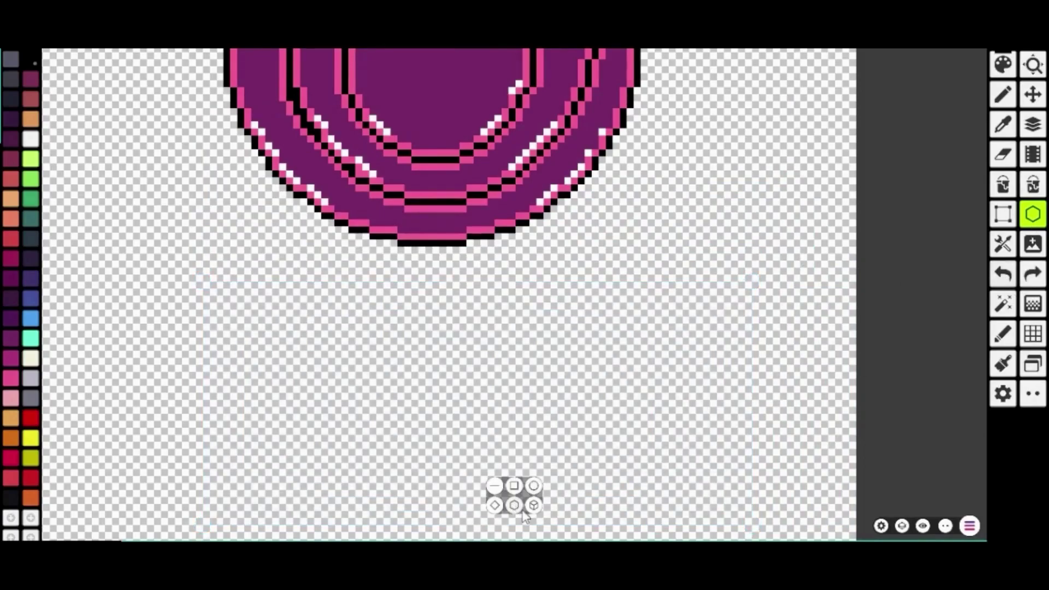
- Try placing a black outlined rectangle directly against the spiral's lower edge
{"action": "left_click", "coordinate": [514, 486]}
{"action": "left_click_drag", "start_coordinate": [247, 262], "coordinate": [626, 499]}
{"action": "mouse_move", "coordinate": [523, 454]}
{"action": "left_mouse_down"}
{"action": "mouse_move", "coordinate": [536, 441]}
{"action": "mouse_move", "coordinate": [523, 441]}
{"action": "left_mouse_up"}
{"action": "left_click", "coordinate": [743, 399]}
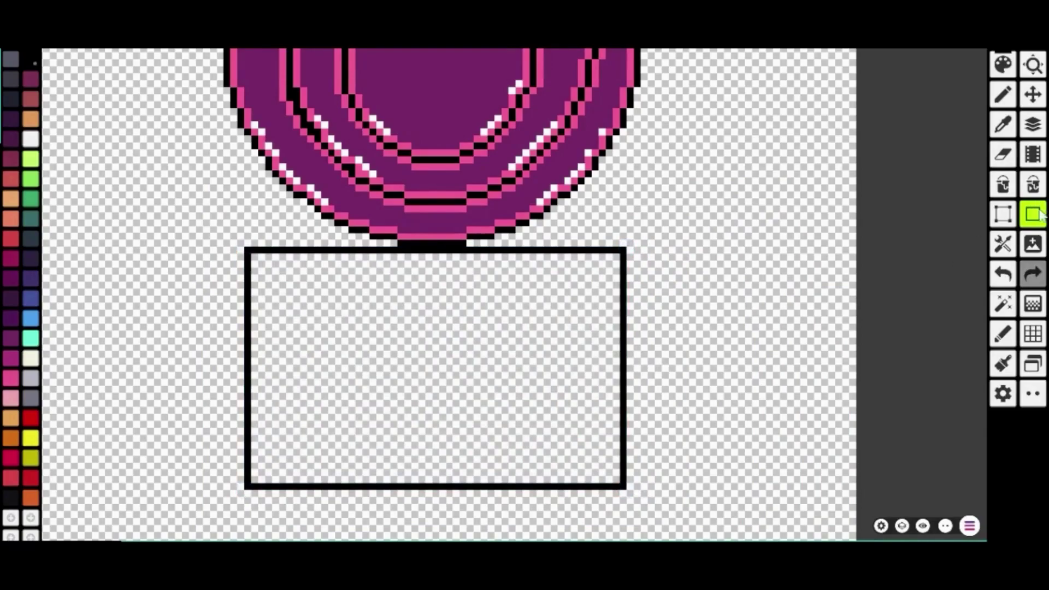
- Try a diamond about 101 by 35 pixels over the rectangle, and undo both shapes
{"action": "left_click", "coordinate": [496, 506]}
{"action": "mouse_move", "coordinate": [422, 250]}
{"action": "left_mouse_down"}
{"action": "mouse_move", "coordinate": [578, 485]}
{"action": "mouse_move", "coordinate": [709, 476]}
{"action": "mouse_move", "coordinate": [757, 495]}
{"action": "left_mouse_up"}
{"action": "left_click_drag", "start_coordinate": [551, 397], "coordinate": [399, 402]}
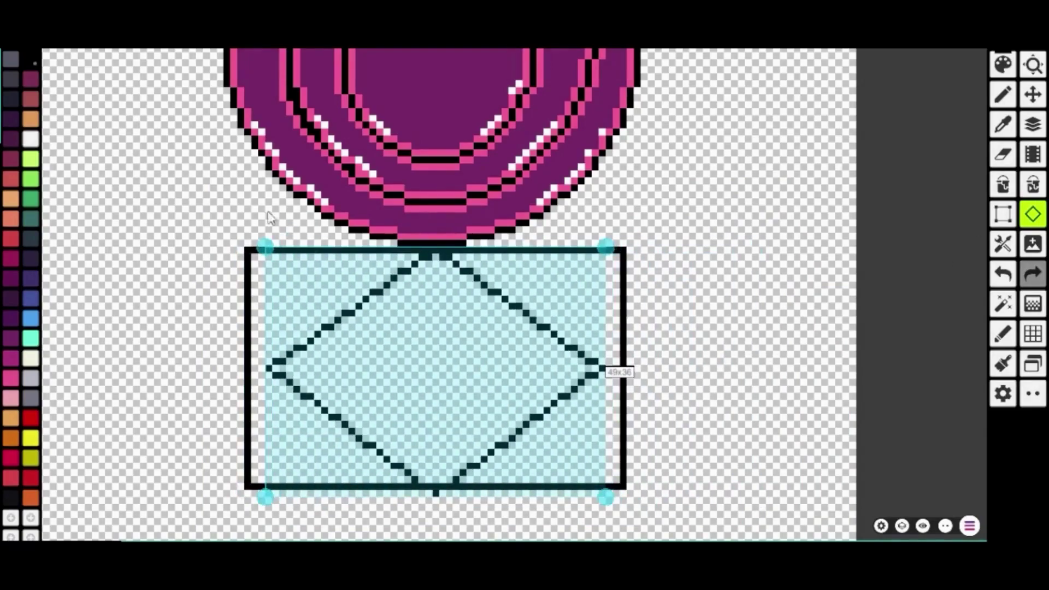
{"action": "left_click_drag", "start_coordinate": [265, 247], "coordinate": [3, 247]}
{"action": "left_click_drag", "start_coordinate": [316, 421], "coordinate": [453, 419]}
{"action": "left_click_drag", "start_coordinate": [749, 249], "coordinate": [789, 255]}
{"action": "left_click_drag", "start_coordinate": [528, 409], "coordinate": [493, 408]}
{"action": "left_click_drag", "start_coordinate": [767, 257], "coordinate": [788, 260]}
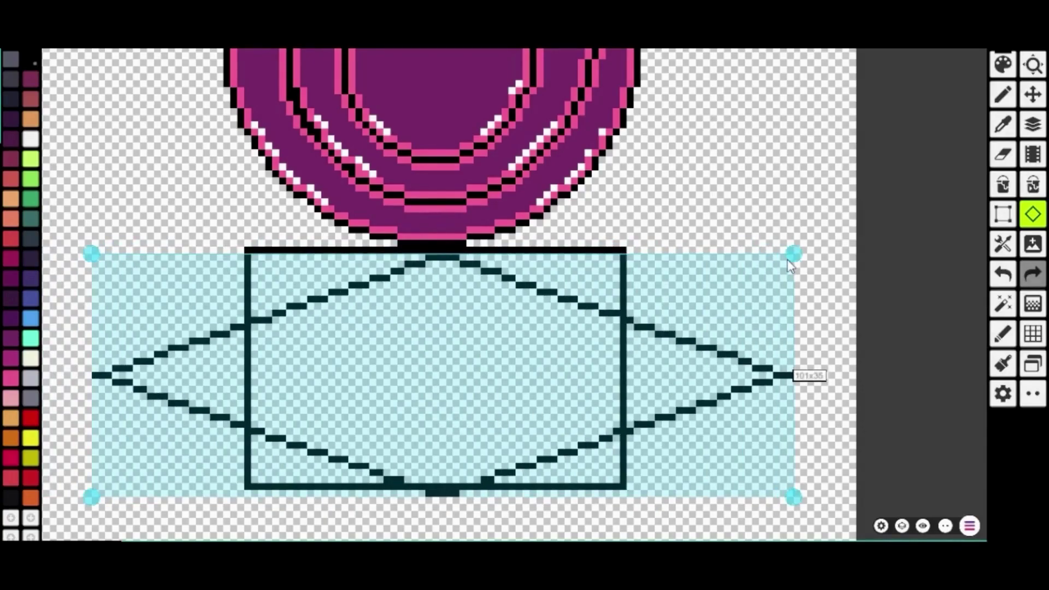
{"action": "left_click_drag", "start_coordinate": [482, 434], "coordinate": [468, 435]}
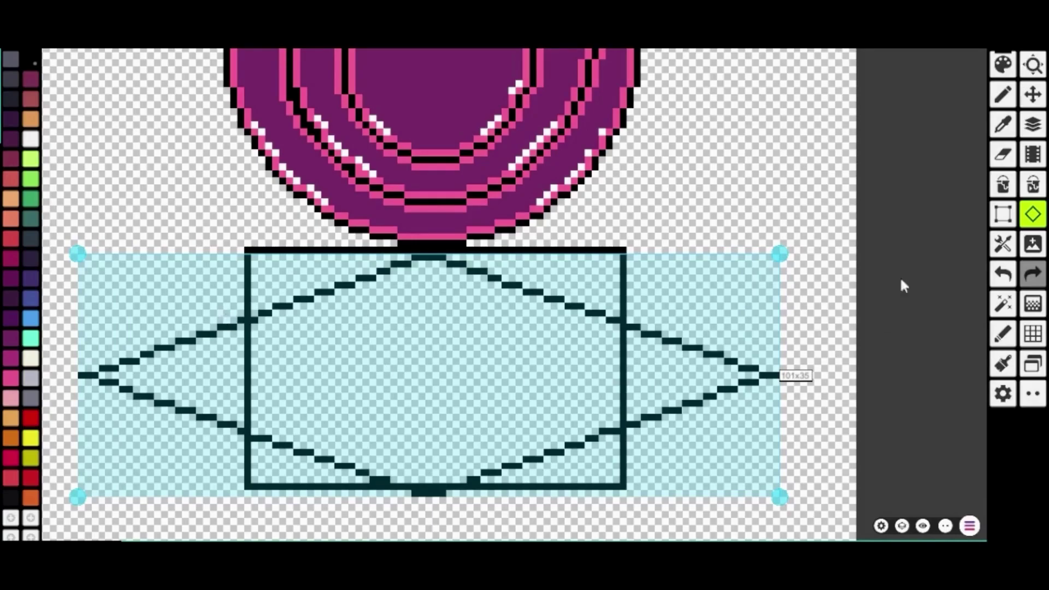
{"action": "left_click", "coordinate": [1004, 274]}
{"action": "left_click", "coordinate": [1004, 274]}
- Try a black ellipse about 38 pixels wide, slightly flattened, directly below the spiral
{"action": "left_click", "coordinate": [1032, 215]}
{"action": "left_click", "coordinate": [515, 495]}
{"action": "mouse_move", "coordinate": [282, 250]}
{"action": "left_mouse_down"}
{"action": "mouse_move", "coordinate": [703, 551]}
{"action": "mouse_move", "coordinate": [582, 488]}
{"action": "mouse_move", "coordinate": [550, 513]}
{"action": "left_mouse_up"}
{"action": "left_click_drag", "start_coordinate": [513, 462], "coordinate": [532, 464]}
{"action": "left_click_drag", "start_coordinate": [572, 248], "coordinate": [563, 257]}
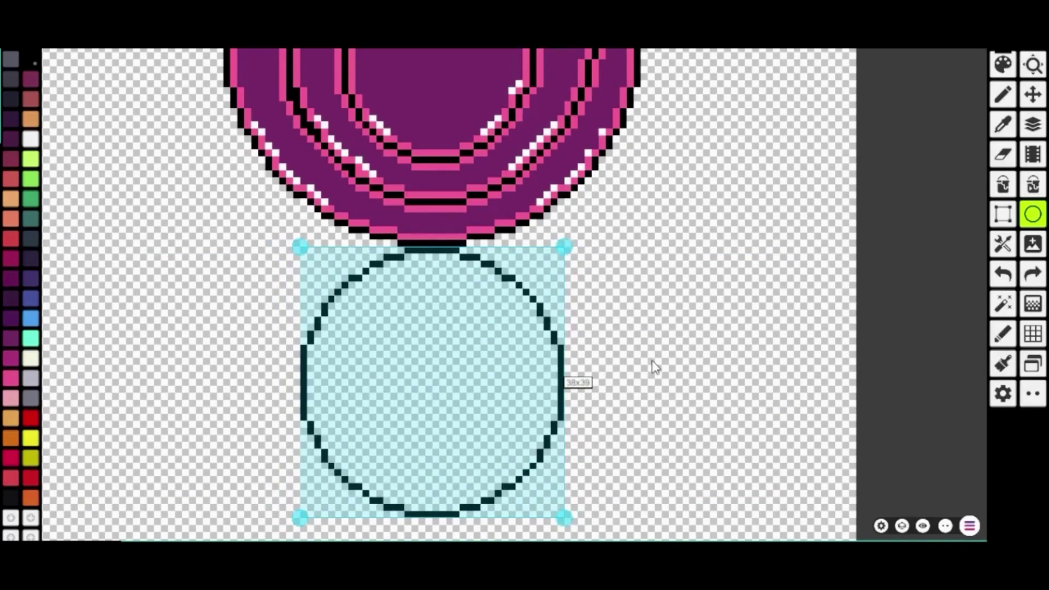
{"action": "left_click_drag", "start_coordinate": [564, 518], "coordinate": [559, 451]}
{"action": "left_click_drag", "start_coordinate": [482, 426], "coordinate": [482, 419]}
{"action": "left_click", "coordinate": [719, 381]}
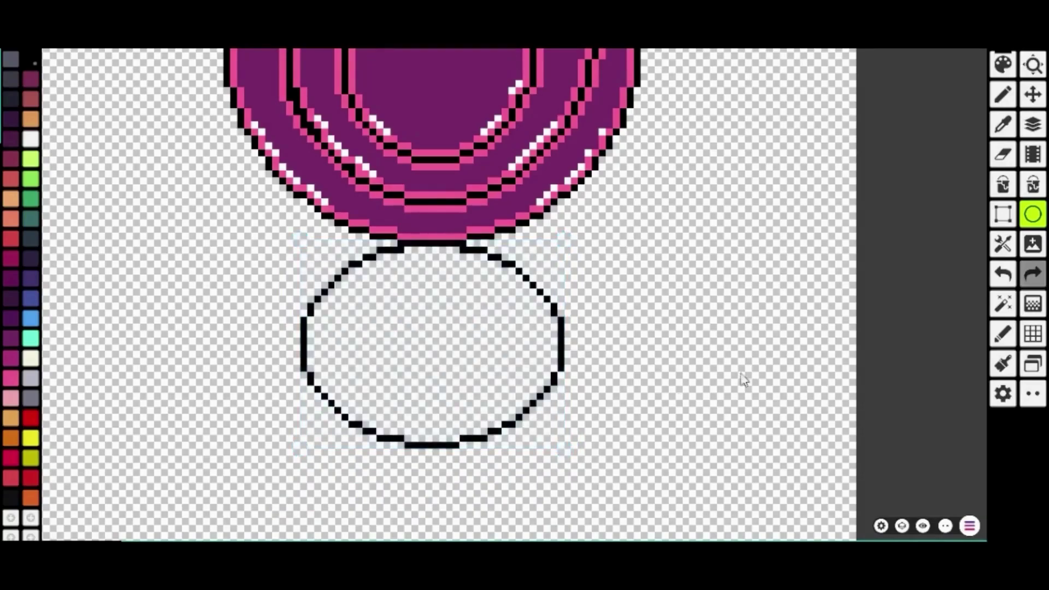
- Overlay a flatter ellipse about 37 by 17 pixels inside the ellipse below the spiral
{"action": "left_click_drag", "start_coordinate": [641, 239], "coordinate": [811, 350]}
{"action": "left_click_drag", "start_coordinate": [734, 281], "coordinate": [400, 316]}
{"action": "left_click_drag", "start_coordinate": [481, 274], "coordinate": [563, 270]}
{"action": "mouse_move", "coordinate": [497, 331]}
{"action": "left_mouse_down"}
{"action": "mouse_move", "coordinate": [493, 350]}
{"action": "mouse_move", "coordinate": [493, 332]}
{"action": "left_mouse_up"}
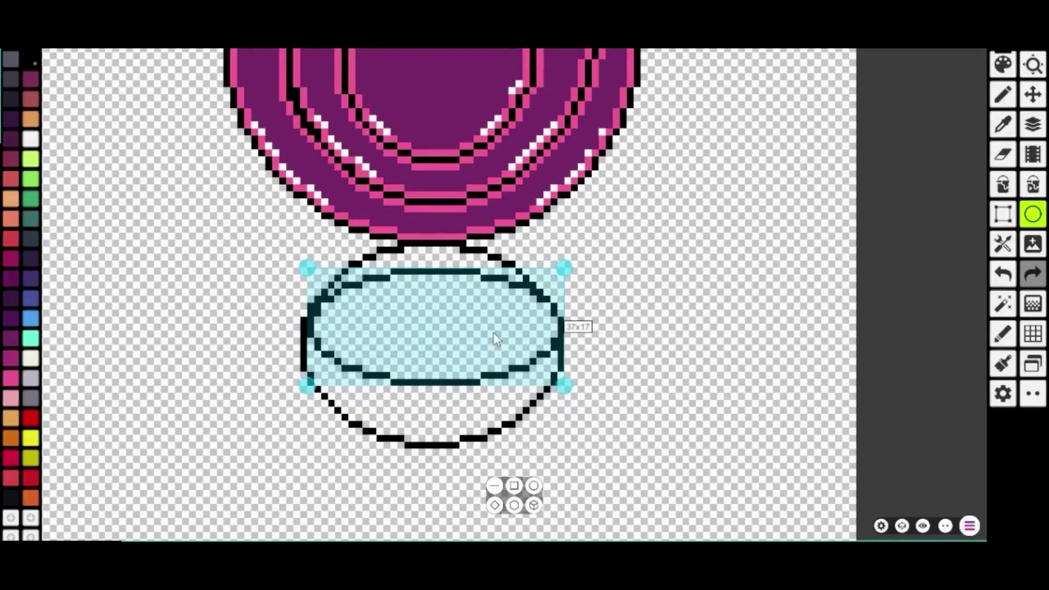
- Erase the flatter ellipse's upper arc, keeping its lower arc as a dividing line
{"action": "key", "text": "e"}
{"action": "scroll", "coordinate": [417, 310], "scroll_direction": "up", "scroll_amount": 2}
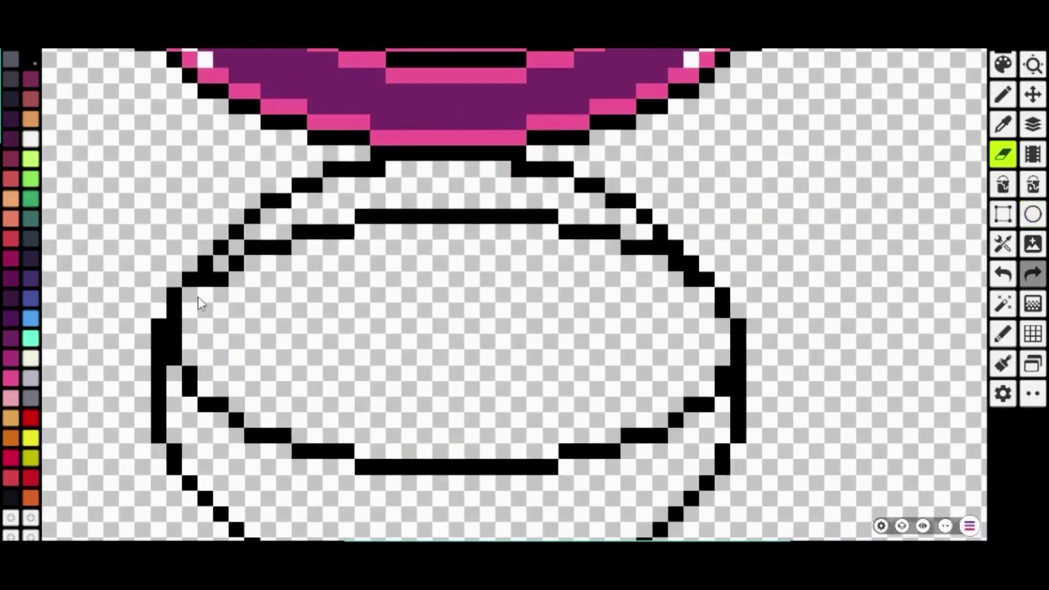
{"action": "mouse_move", "coordinate": [217, 290]}
{"action": "left_mouse_down"}
{"action": "mouse_move", "coordinate": [254, 254]}
{"action": "mouse_move", "coordinate": [343, 230]}
{"action": "mouse_move", "coordinate": [512, 213]}
{"action": "mouse_move", "coordinate": [648, 255]}
{"action": "mouse_move", "coordinate": [724, 320]}
{"action": "left_mouse_up"}
{"action": "key", "text": "ctrl+z"}
{"action": "scroll", "coordinate": [519, 325], "scroll_direction": "down", "scroll_amount": 1}
{"action": "scroll", "coordinate": [361, 320], "scroll_direction": "up", "scroll_amount": 1}
{"action": "left_click_drag", "start_coordinate": [238, 300], "coordinate": [239, 319]}
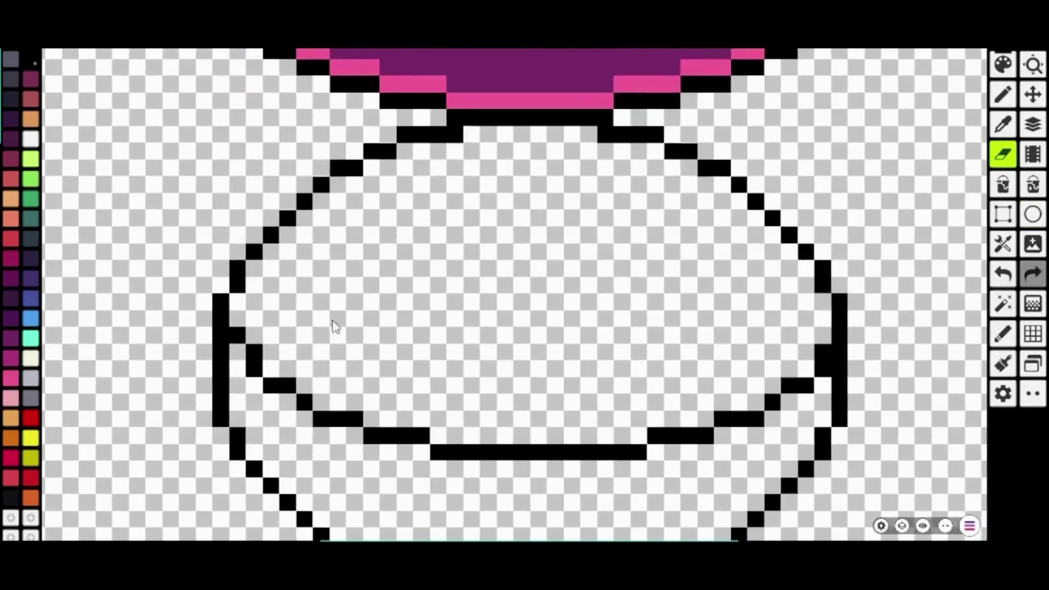
- Fill the ellipse's upper section with green and its lower section with blue
{"action": "scroll", "coordinate": [306, 328], "scroll_direction": "down", "scroll_amount": 1}
{"action": "left_click", "coordinate": [1005, 186]}
{"action": "left_click", "coordinate": [30, 199]}
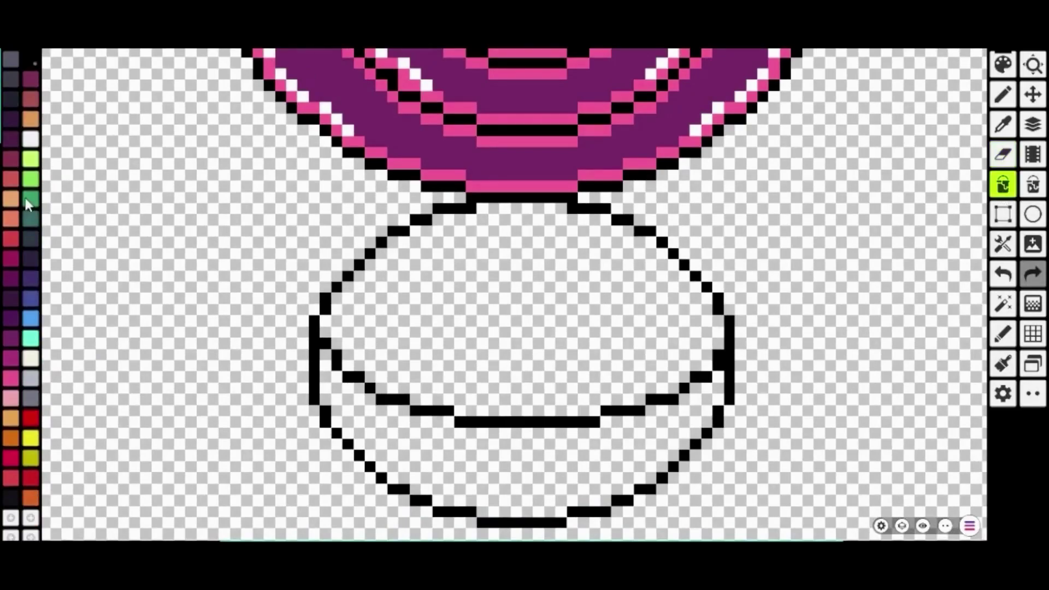
{"action": "left_click", "coordinate": [441, 319]}
{"action": "left_click", "coordinate": [32, 301]}
{"action": "left_click", "coordinate": [525, 492]}
- Undo the green and blue fills and the two-part ellipse below the spiral
{"action": "scroll", "coordinate": [658, 432], "scroll_direction": "down", "scroll_amount": 3}
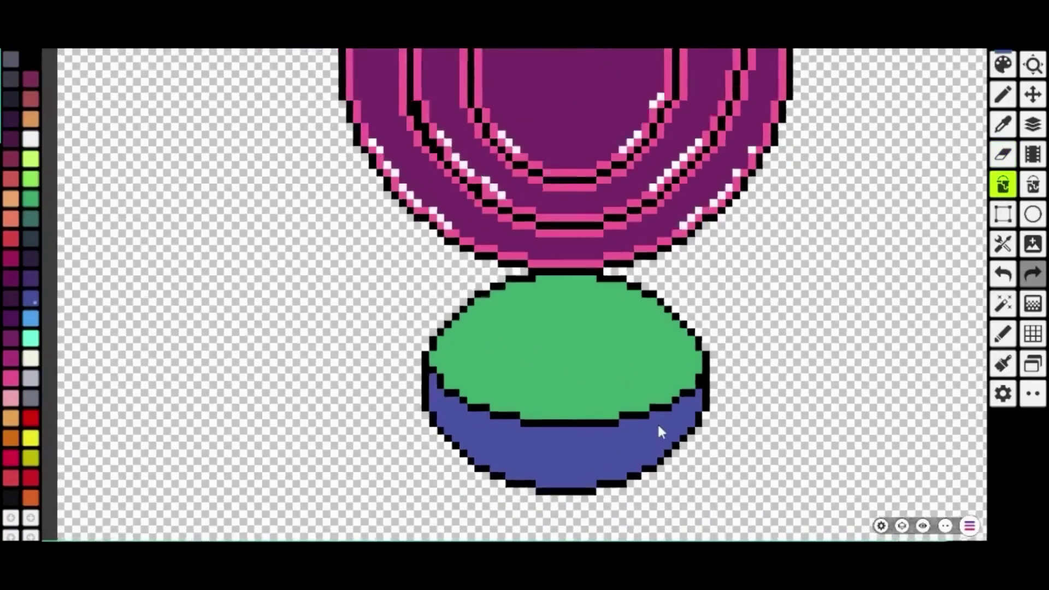
{"action": "scroll", "coordinate": [589, 435], "scroll_direction": "up", "scroll_amount": 2}
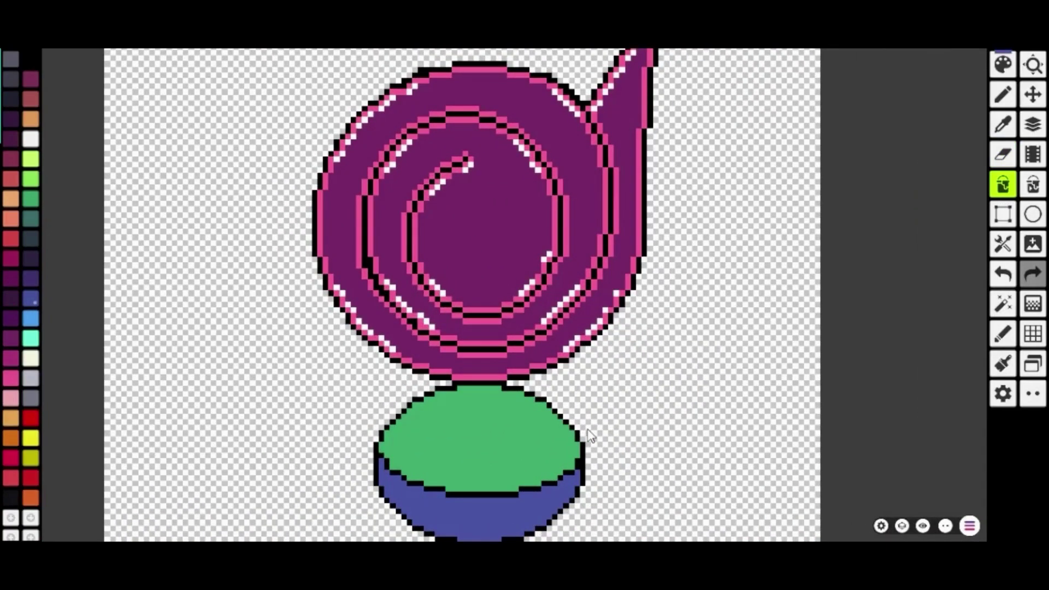
{"action": "scroll", "coordinate": [585, 437], "scroll_direction": "down", "scroll_amount": 3}
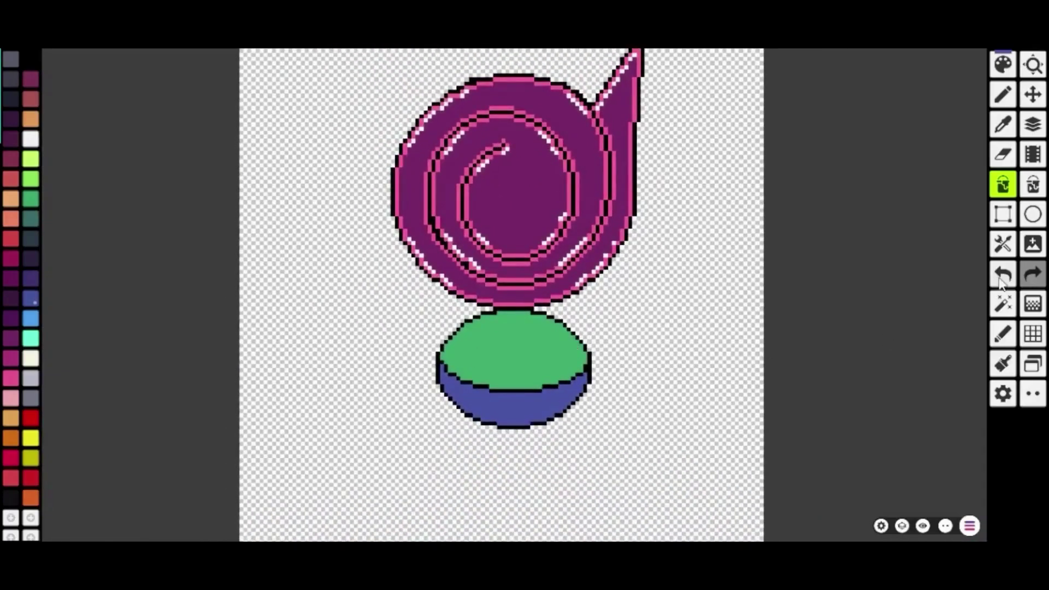
{"action": "left_click", "coordinate": [1001, 282]}
{"action": "left_click", "coordinate": [1001, 281]}
{"action": "left_click", "coordinate": [1000, 281]}
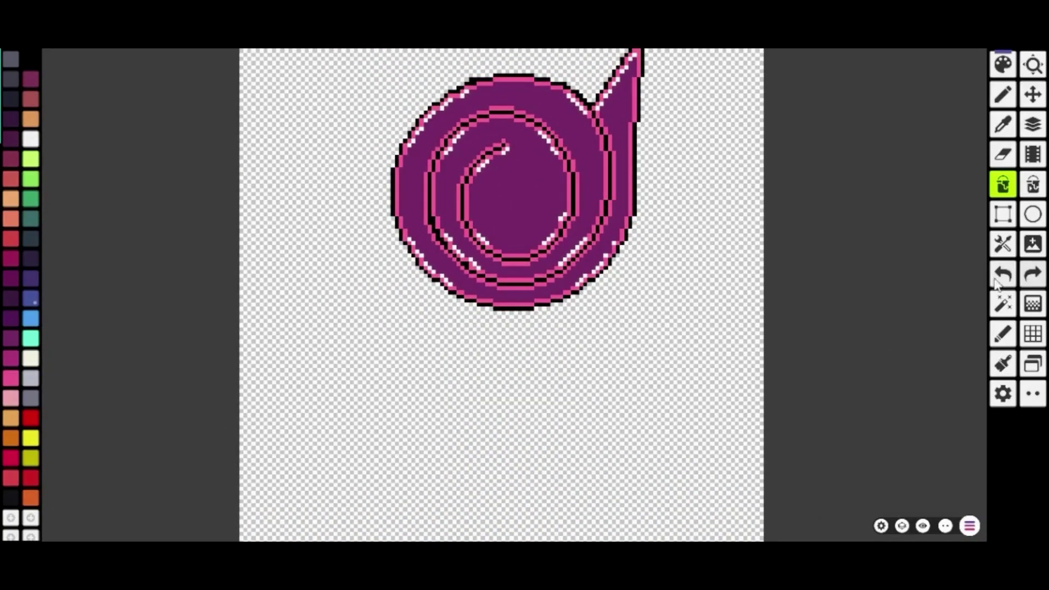
- Draw a black upright ellipse about 40 by 47 pixels centred directly below the spiral
{"action": "left_click", "coordinate": [1032, 214]}
{"action": "mouse_move", "coordinate": [432, 329]}
{"action": "left_mouse_down"}
{"action": "mouse_move", "coordinate": [611, 477]}
{"action": "mouse_move", "coordinate": [596, 518]}
{"action": "left_mouse_up"}
{"action": "left_click", "coordinate": [32, 63]}
{"action": "left_click_drag", "start_coordinate": [571, 437], "coordinate": [571, 420]}
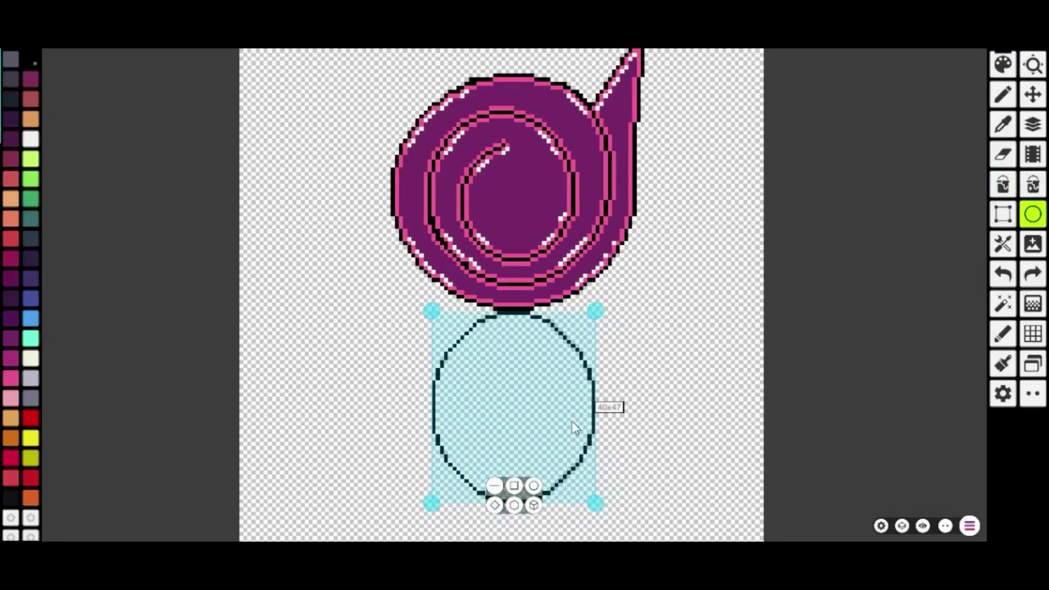
{"action": "left_click", "coordinate": [629, 387]}
{"action": "scroll", "coordinate": [612, 378], "scroll_direction": "down", "scroll_amount": 3}
{"action": "scroll", "coordinate": [600, 377], "scroll_direction": "up", "scroll_amount": 5}
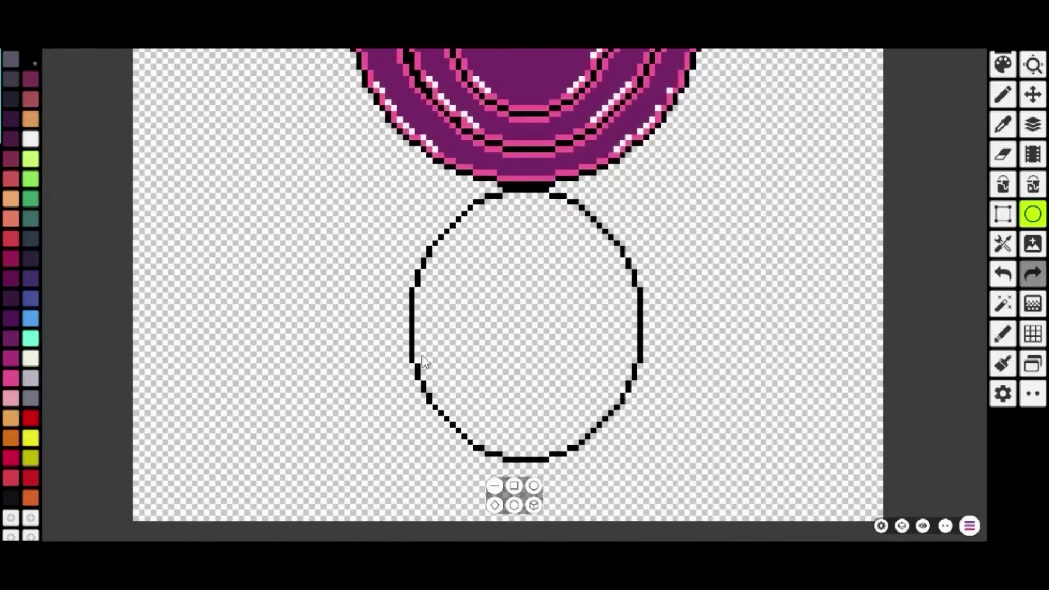
- Draw a black ellipse across the full width of the upright ellipse, ending above its lower edge
{"action": "mouse_move", "coordinate": [697, 247]}
{"action": "left_mouse_down"}
{"action": "mouse_move", "coordinate": [865, 355]}
{"action": "mouse_move", "coordinate": [866, 405]}
{"action": "left_mouse_up"}
{"action": "left_click_drag", "start_coordinate": [801, 384], "coordinate": [519, 378]}
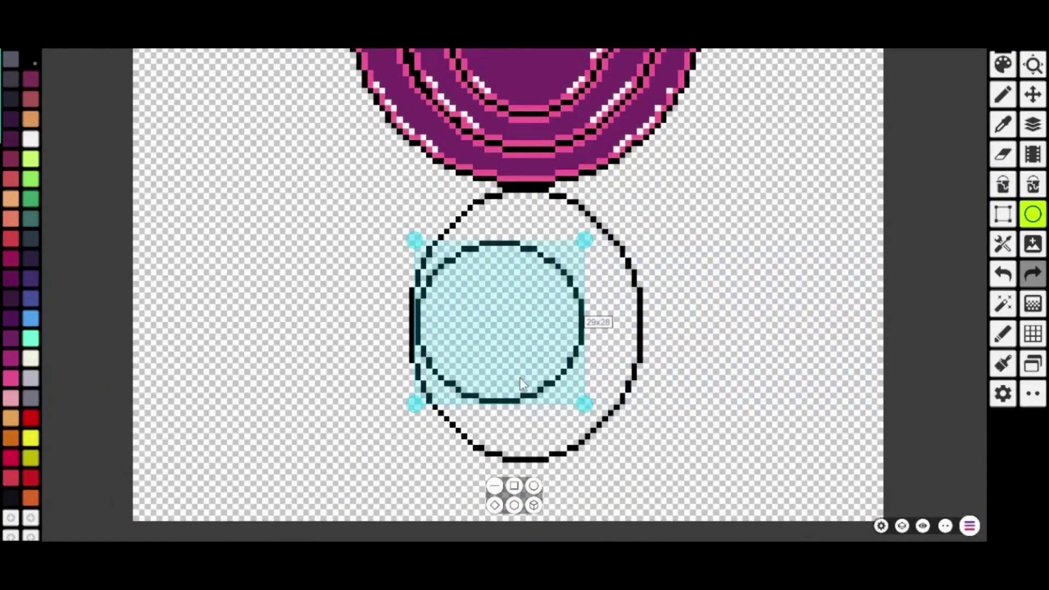
{"action": "left_click_drag", "start_coordinate": [586, 401], "coordinate": [644, 409]}
{"action": "left_click_drag", "start_coordinate": [575, 390], "coordinate": [570, 389]}
{"action": "left_click", "coordinate": [780, 280]}
- Erase the inner ellipse's upper arc so only its lower arc divides the body shape
{"action": "left_click", "coordinate": [1003, 154]}
{"action": "scroll", "coordinate": [503, 279], "scroll_direction": "up", "scroll_amount": 3}
{"action": "mouse_move", "coordinate": [382, 316]}
{"action": "left_mouse_down"}
{"action": "mouse_move", "coordinate": [422, 265]}
{"action": "mouse_move", "coordinate": [502, 235]}
{"action": "mouse_move", "coordinate": [571, 233]}
{"action": "mouse_move", "coordinate": [661, 279]}
{"action": "mouse_move", "coordinate": [691, 325]}
{"action": "mouse_move", "coordinate": [693, 367]}
{"action": "left_mouse_up"}
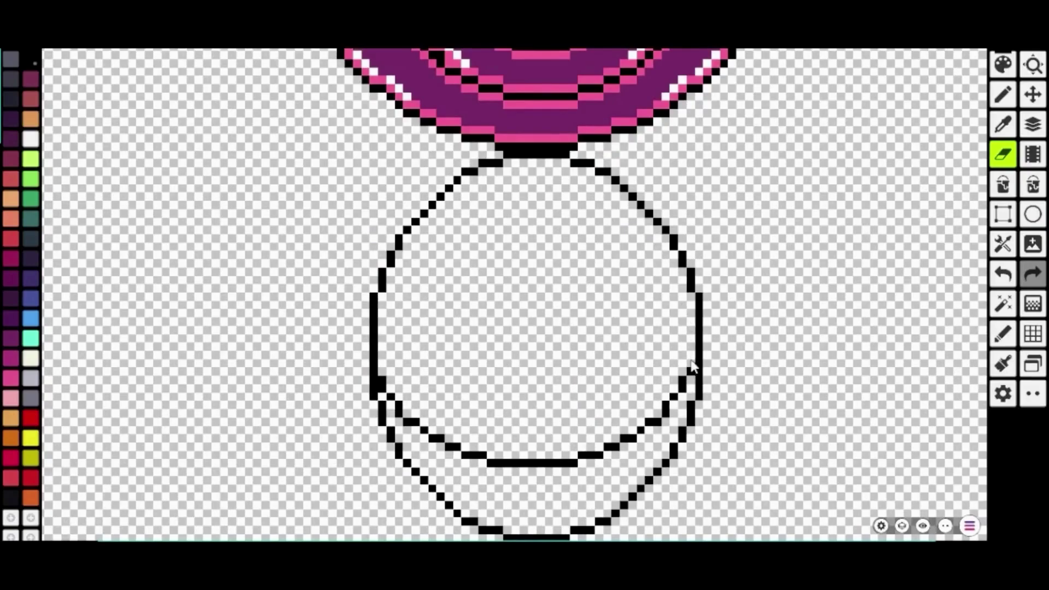
{"action": "scroll", "coordinate": [693, 367], "scroll_direction": "down", "scroll_amount": 2}
- Fill the body's upper section with white and its lower section with light blue
{"action": "left_click", "coordinate": [31, 140]}
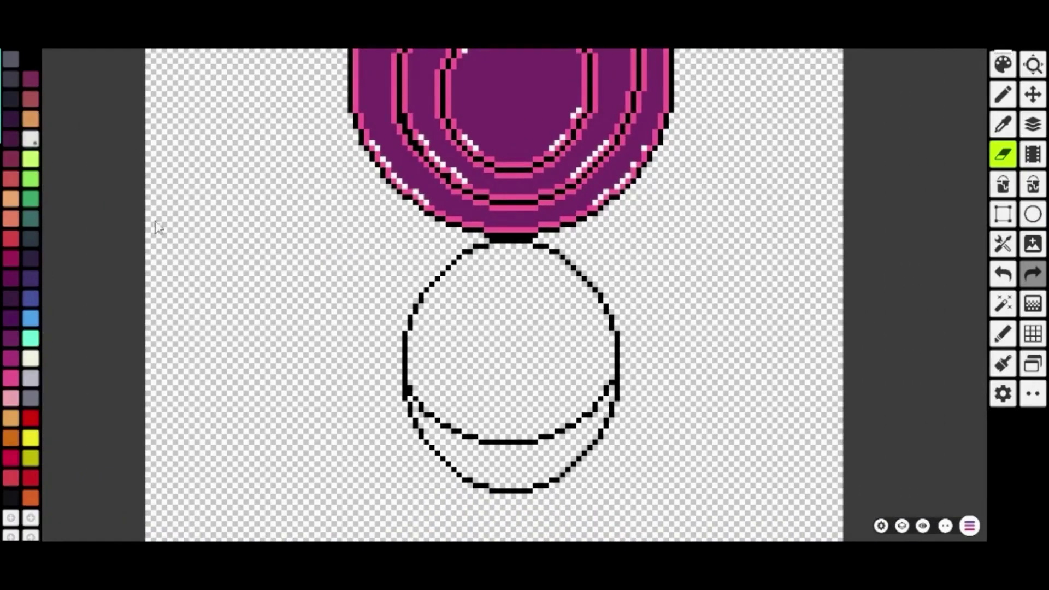
{"action": "left_click", "coordinate": [1003, 184]}
{"action": "left_click", "coordinate": [508, 412]}
{"action": "left_click", "coordinate": [30, 319]}
{"action": "left_click", "coordinate": [560, 445]}
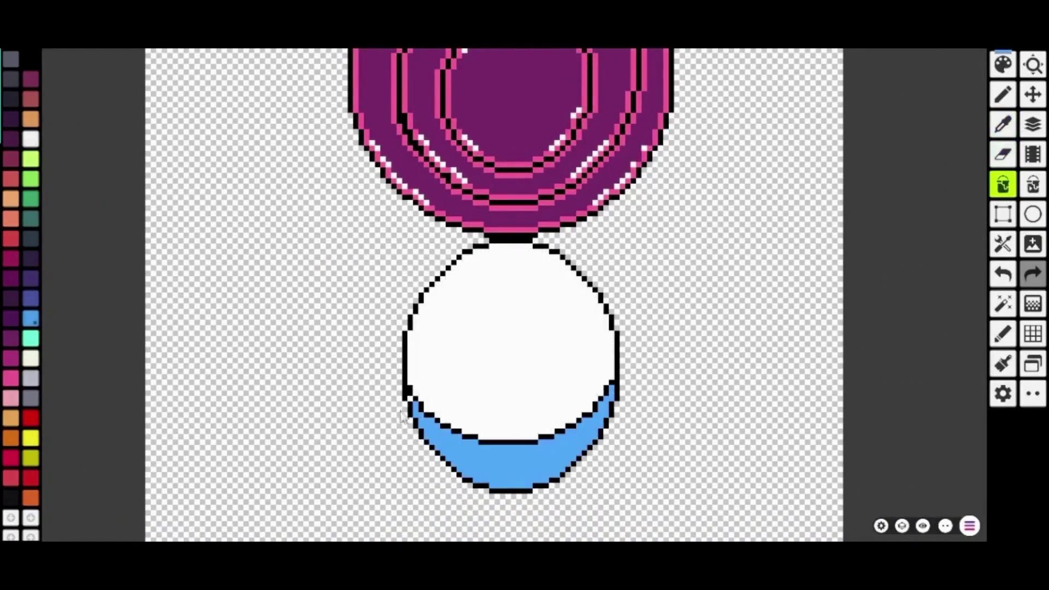
{"action": "scroll", "coordinate": [483, 444], "scroll_direction": "down", "scroll_amount": 2}
{"action": "left_click_drag", "start_coordinate": [472, 356], "coordinate": [582, 406]}
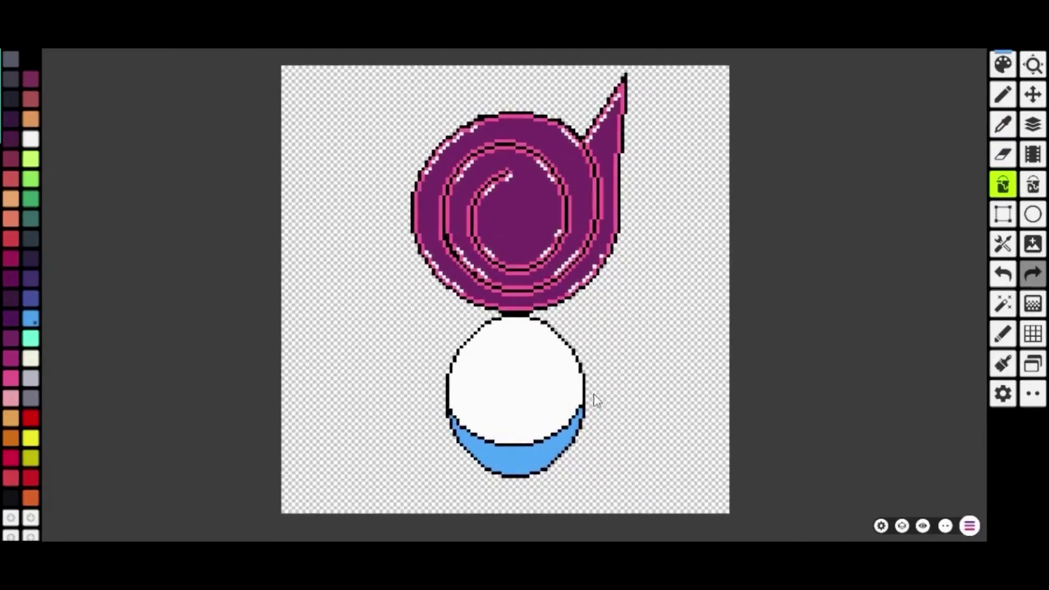
- Recolour the body's upper section green
{"action": "left_click", "coordinate": [31, 200]}
{"action": "left_click", "coordinate": [569, 371]}
{"action": "scroll", "coordinate": [650, 384], "scroll_direction": "up", "scroll_amount": 2}
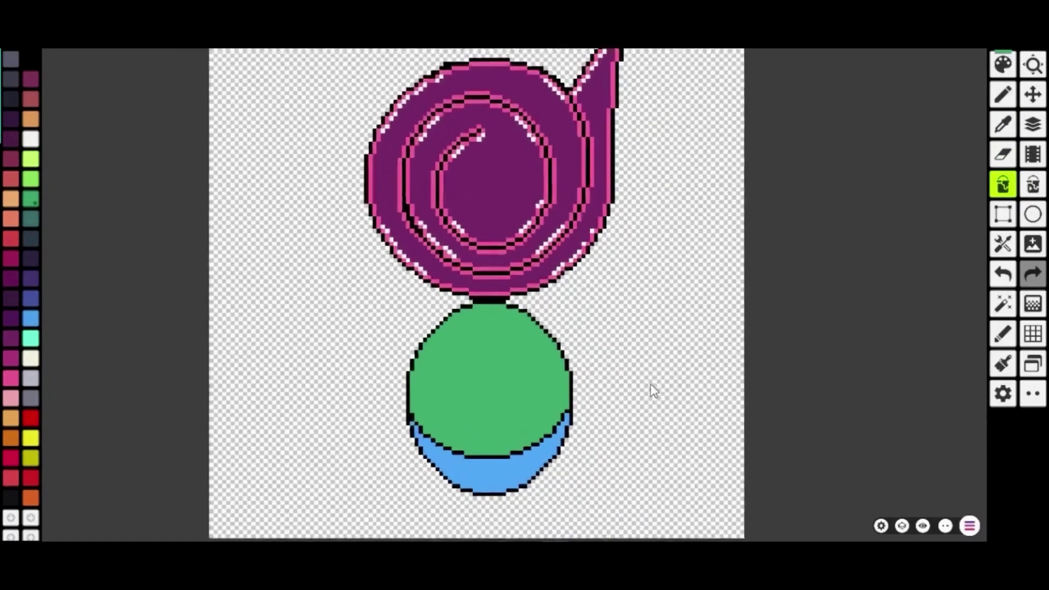
- Draw a short black diagonal line in the blank area beside the body and join a mirrored copy to form a V
{"action": "left_click", "coordinate": [1033, 214]}
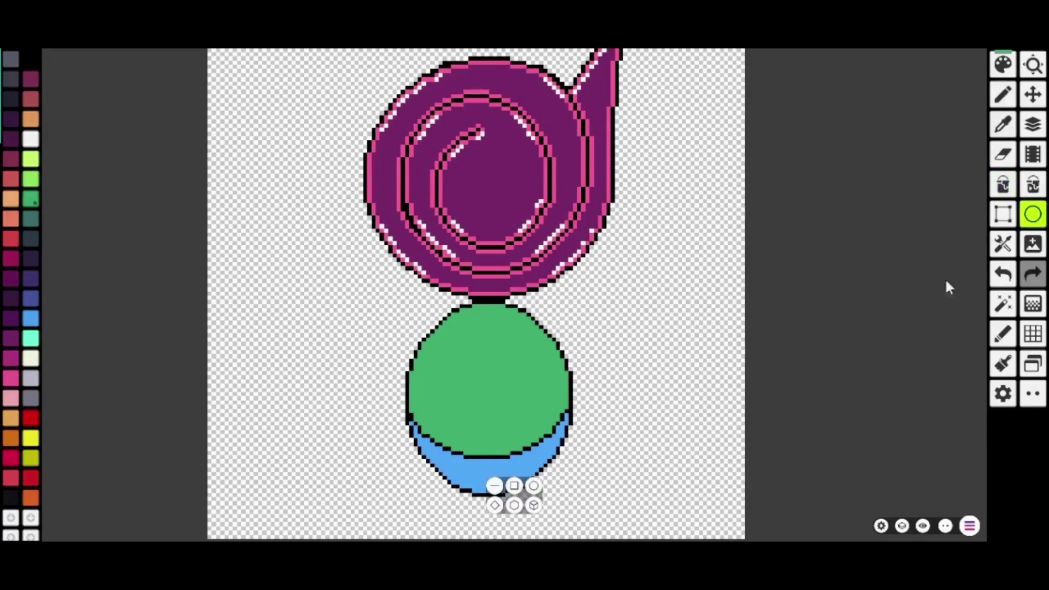
{"action": "left_click_drag", "start_coordinate": [258, 278], "coordinate": [286, 327]}
{"action": "left_click", "coordinate": [1004, 214]}
{"action": "mouse_move", "coordinate": [233, 267]}
{"action": "left_mouse_down"}
{"action": "mouse_move", "coordinate": [303, 308]}
{"action": "mouse_move", "coordinate": [315, 350]}
{"action": "left_mouse_up"}
{"action": "left_click", "coordinate": [544, 506]}
{"action": "left_click", "coordinate": [585, 315]}
{"action": "left_click_drag", "start_coordinate": [313, 259], "coordinate": [389, 341]}
{"action": "left_click_drag", "start_coordinate": [362, 307], "coordinate": [298, 305]}
- Move the V to the top centre of the green section as a neckline
{"action": "left_click_drag", "start_coordinate": [234, 263], "coordinate": [339, 355]}
{"action": "left_click_drag", "start_coordinate": [304, 327], "coordinate": [499, 355]}
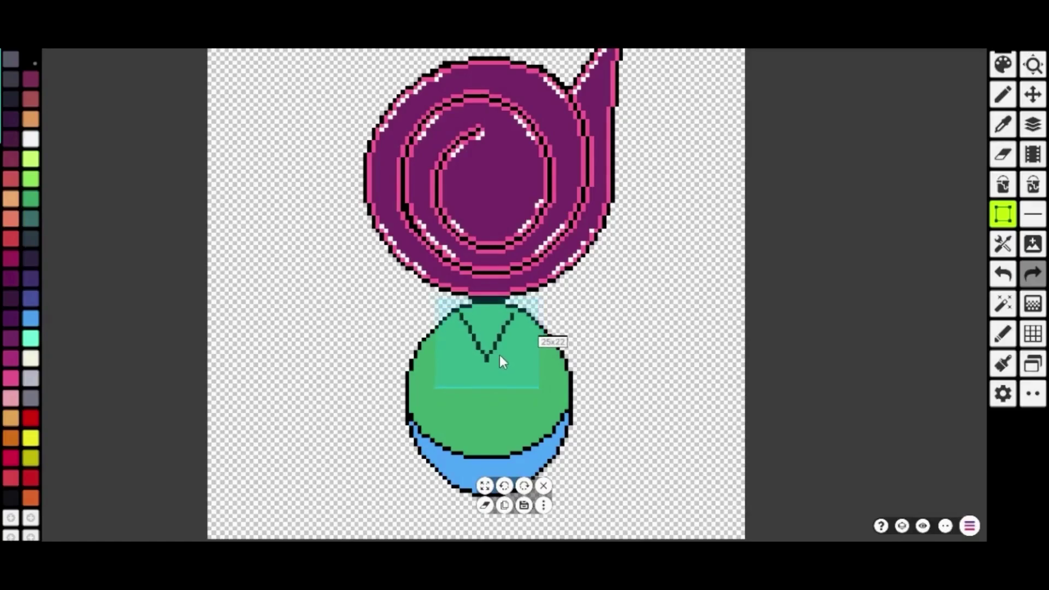
{"action": "left_click", "coordinate": [627, 304]}
- Fill the inside of the V neckline with tan
{"action": "left_click", "coordinate": [31, 119]}
{"action": "left_click", "coordinate": [1004, 185]}
{"action": "left_click", "coordinate": [487, 320]}
- Draw a black line from the V's tip down to the dividing arc as the shirt's front opening
{"action": "scroll", "coordinate": [543, 429], "scroll_direction": "up", "scroll_amount": 3}
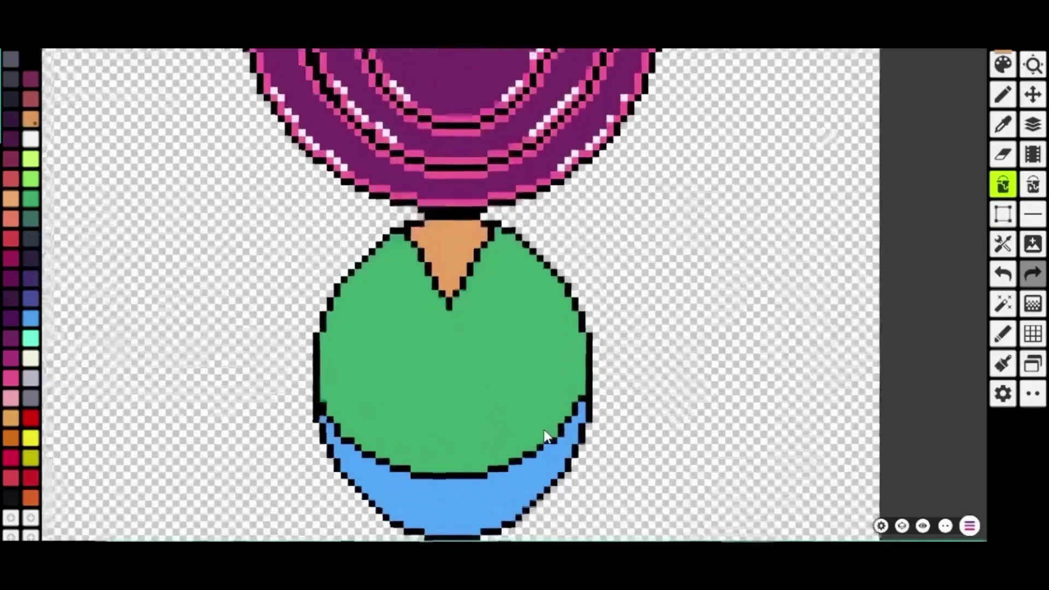
{"action": "left_click", "coordinate": [1033, 214]}
{"action": "left_click_drag", "start_coordinate": [502, 246], "coordinate": [496, 413]}
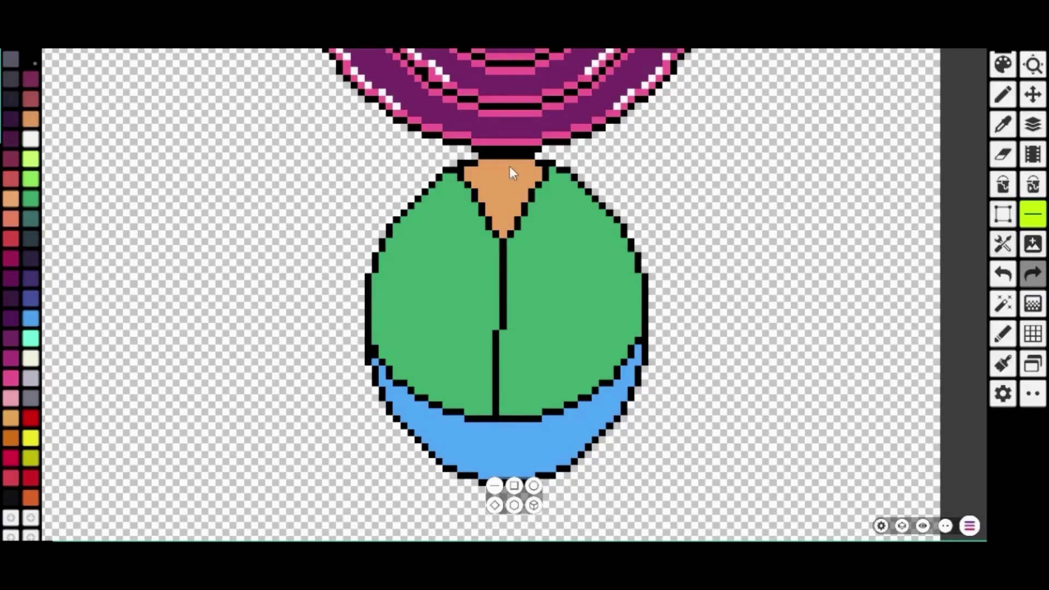
- Paint tan over the thick black band between the spiral and the neckline to form a neck
{"action": "scroll", "coordinate": [502, 161], "scroll_direction": "up", "scroll_amount": 5}
{"action": "left_click", "coordinate": [31, 120]}
{"action": "left_click", "coordinate": [1003, 95]}
{"action": "left_click_drag", "start_coordinate": [476, 150], "coordinate": [551, 151]}
{"action": "scroll", "coordinate": [557, 203], "scroll_direction": "down", "scroll_amount": 4}
{"action": "scroll", "coordinate": [560, 207], "scroll_direction": "down", "scroll_amount": 3}
- Shade the upper part of the tan neck just below the spiral with a darker tone
{"action": "scroll", "coordinate": [565, 332], "scroll_direction": "up", "scroll_amount": 4}
{"action": "left_click", "coordinate": [1002, 335]}
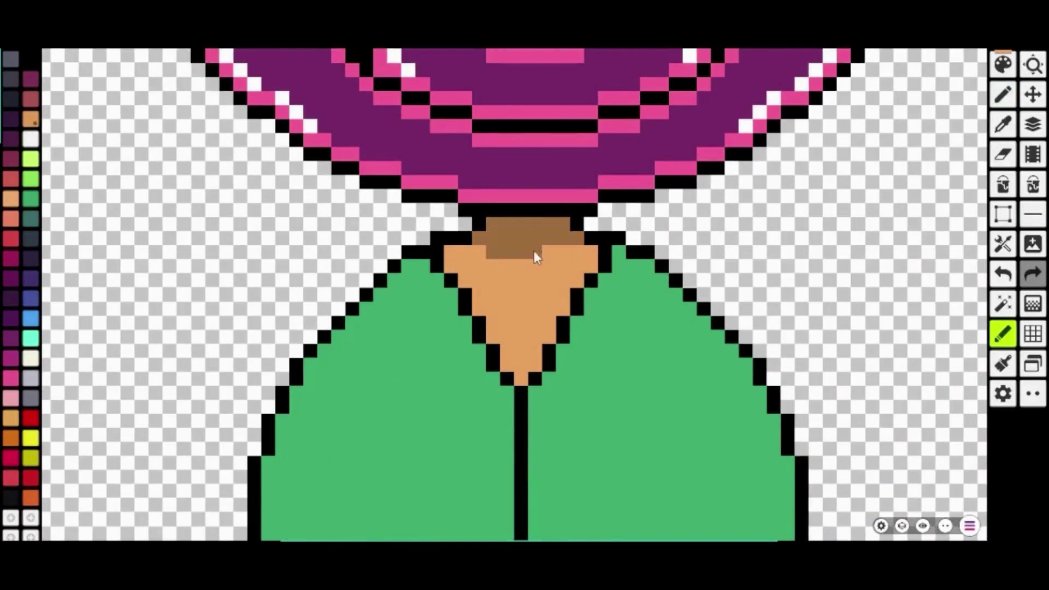
{"action": "scroll", "coordinate": [534, 271], "scroll_direction": "down", "scroll_amount": 3}
{"action": "scroll", "coordinate": [507, 293], "scroll_direction": "up", "scroll_amount": 3}
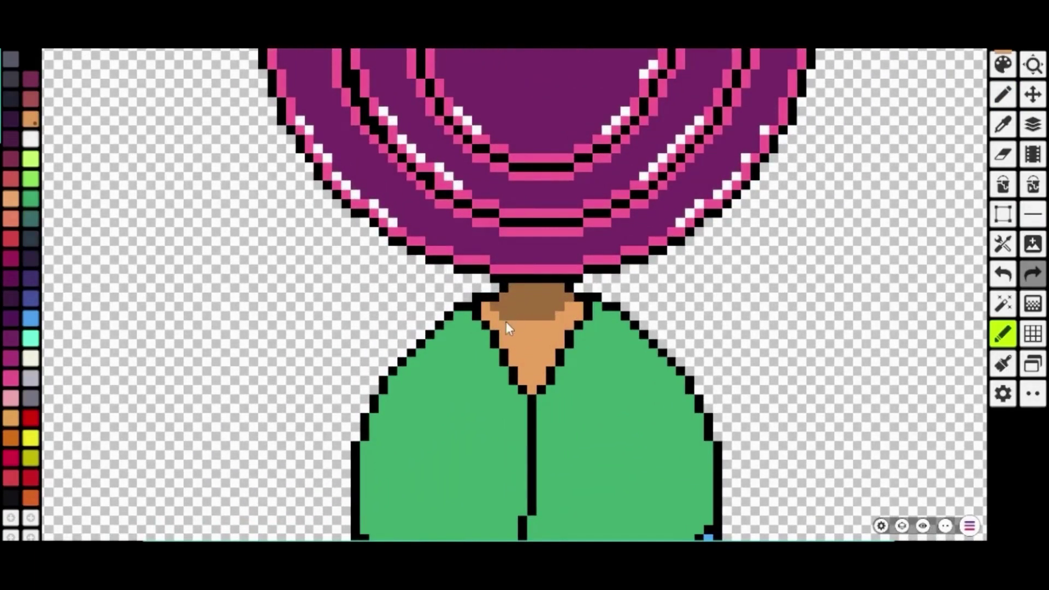
{"action": "scroll", "coordinate": [644, 341], "scroll_direction": "down", "scroll_amount": 3}
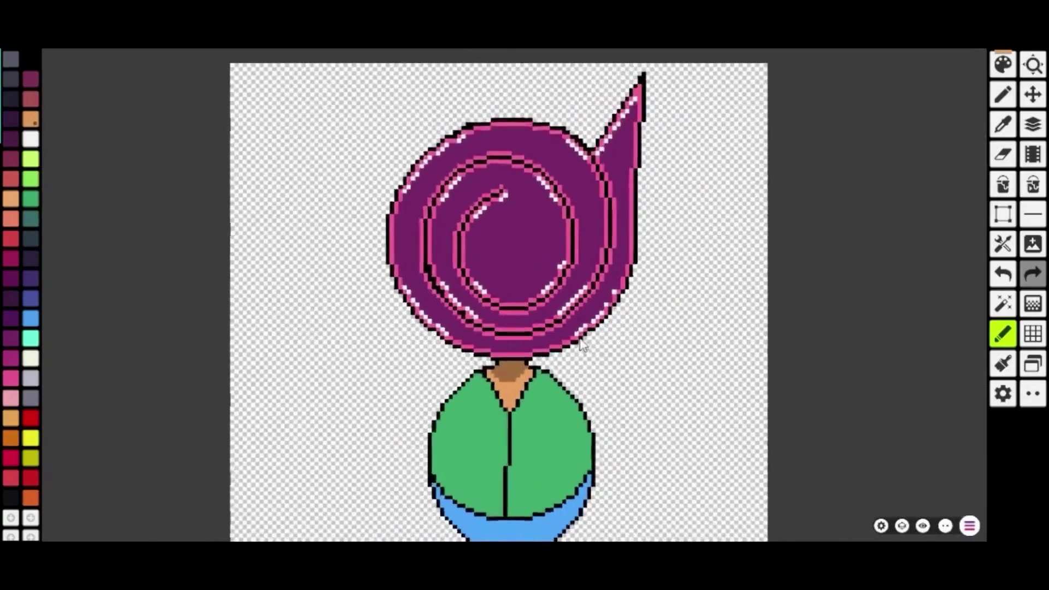
{"action": "scroll", "coordinate": [583, 346], "scroll_direction": "down", "scroll_amount": 1}
{"action": "scroll", "coordinate": [533, 348], "scroll_direction": "up", "scroll_amount": 2}
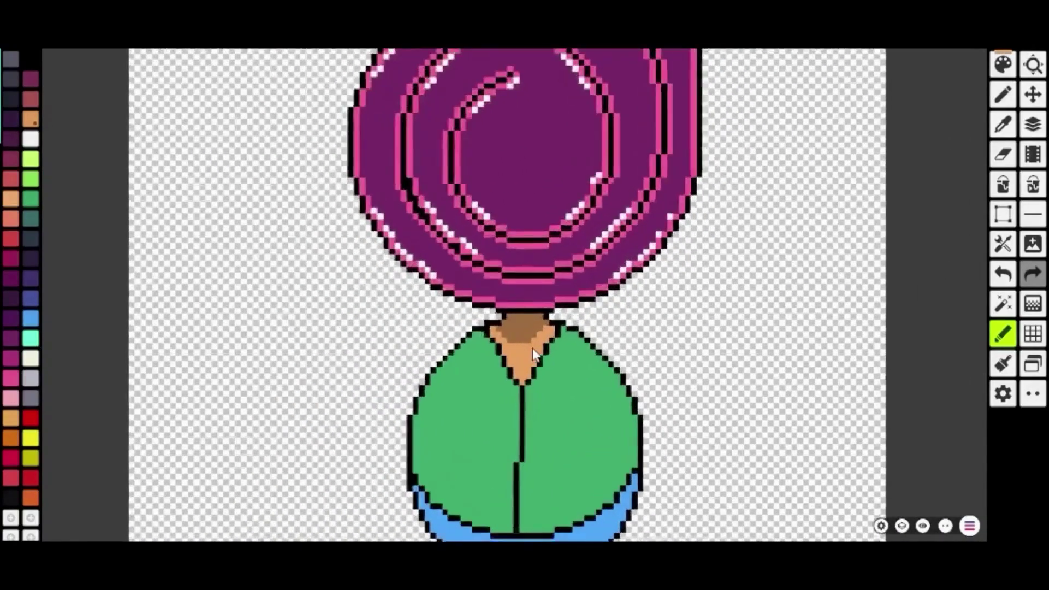
{"action": "scroll", "coordinate": [547, 333], "scroll_direction": "up", "scroll_amount": 2}
- Draw a black 3x3 pixel ring for a button and place it in the blank area beside the body
{"action": "key", "text": "l"}
{"action": "left_click", "coordinate": [534, 486]}
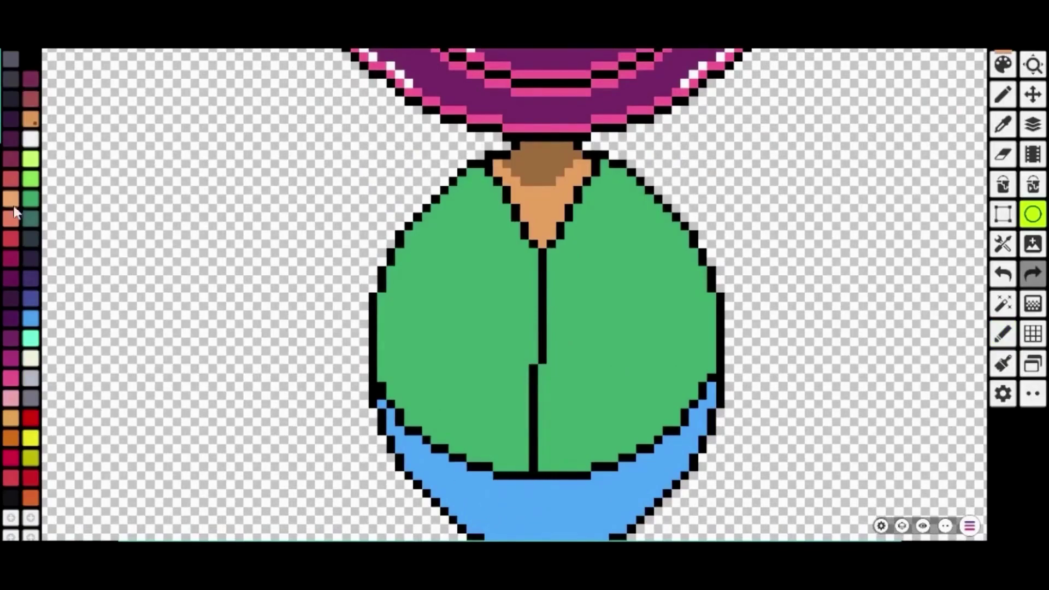
{"action": "left_click", "coordinate": [32, 63]}
{"action": "left_click_drag", "start_coordinate": [153, 217], "coordinate": [517, 277]}
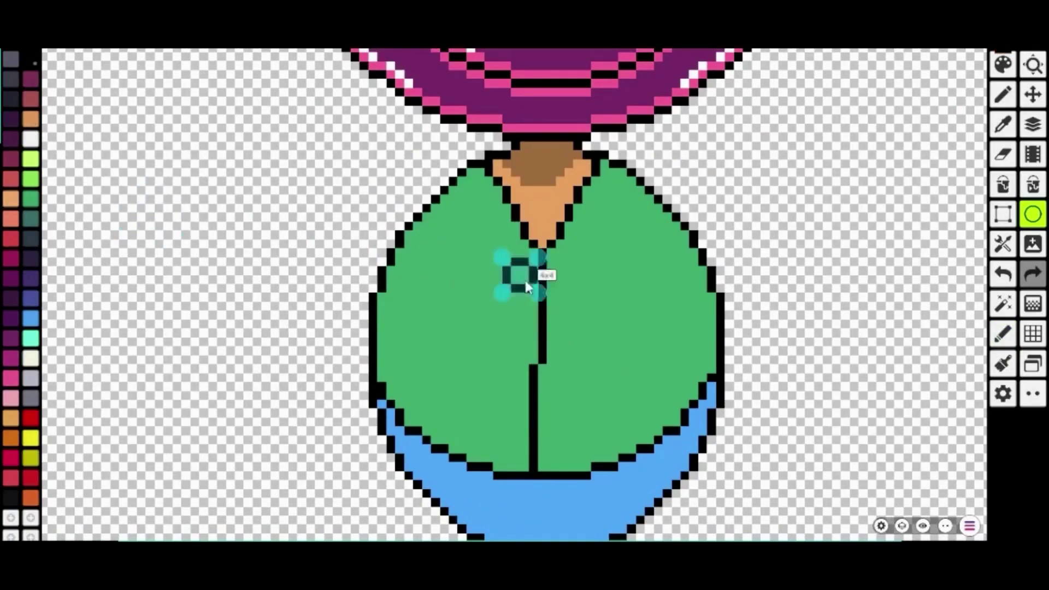
{"action": "key", "text": "bracketleft"}
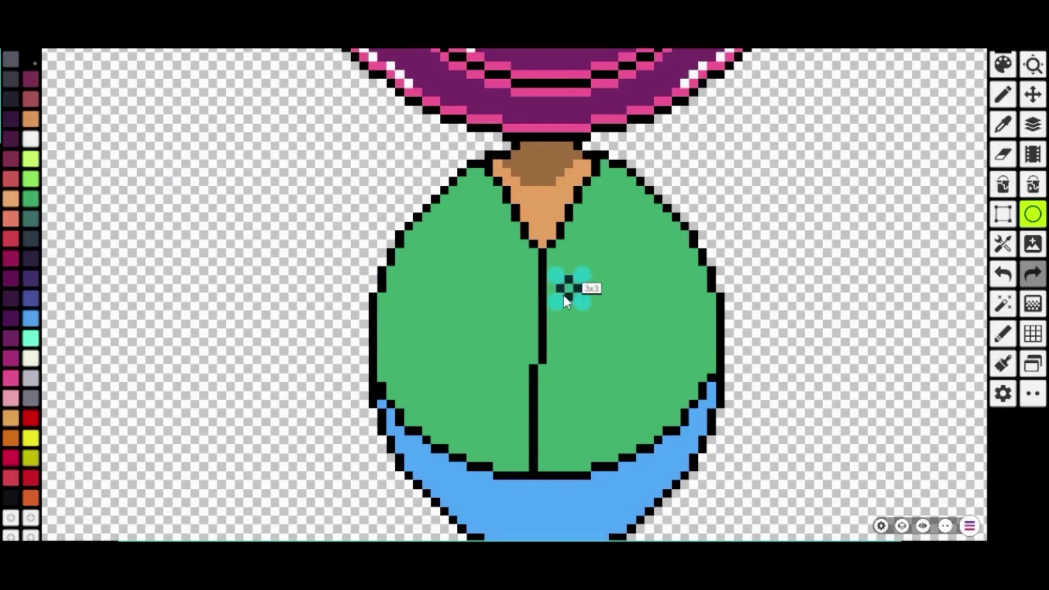
{"action": "left_click_drag", "start_coordinate": [559, 295], "coordinate": [162, 212]}
{"action": "left_click", "coordinate": [135, 183]}
- Select the button ring and place a copy on the shirt beside the upper part of the front opening
{"action": "left_click", "coordinate": [1003, 214]}
{"action": "left_click_drag", "start_coordinate": [124, 182], "coordinate": [214, 245]}
{"action": "left_click", "coordinate": [505, 504]}
{"action": "left_click", "coordinate": [505, 496]}
{"action": "mouse_move", "coordinate": [178, 211]}
{"action": "left_mouse_down"}
{"action": "mouse_move", "coordinate": [551, 275]}
{"action": "mouse_move", "coordinate": [524, 281]}
{"action": "mouse_move", "coordinate": [526, 293]}
{"action": "left_mouse_up"}
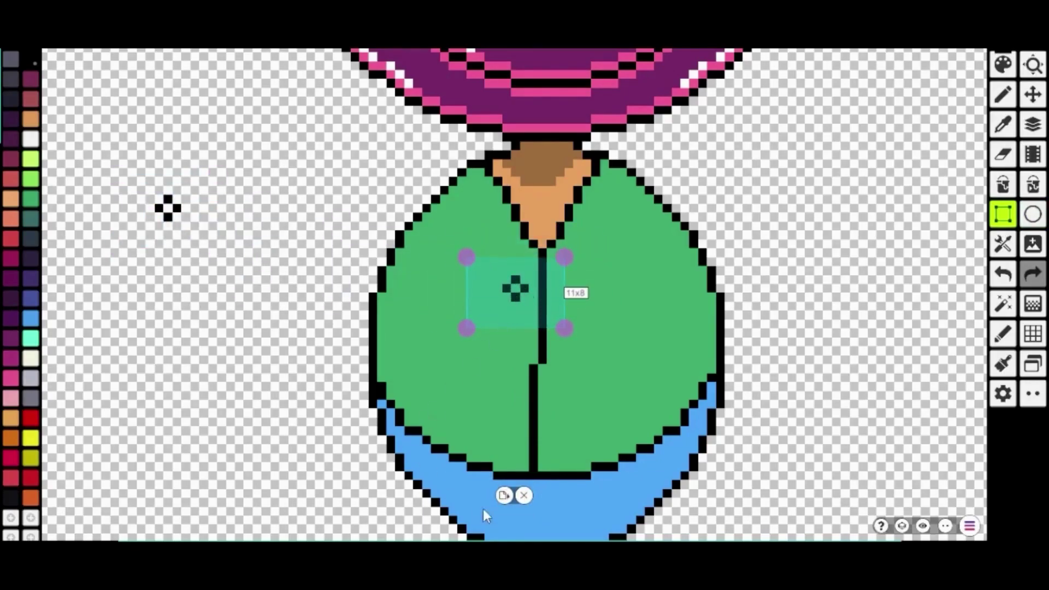
{"action": "left_click", "coordinate": [503, 495]}
- Place two more ring copies down the front opening and move the original ring to the shirt's bottom edge
{"action": "left_click_drag", "start_coordinate": [153, 213], "coordinate": [493, 346]}
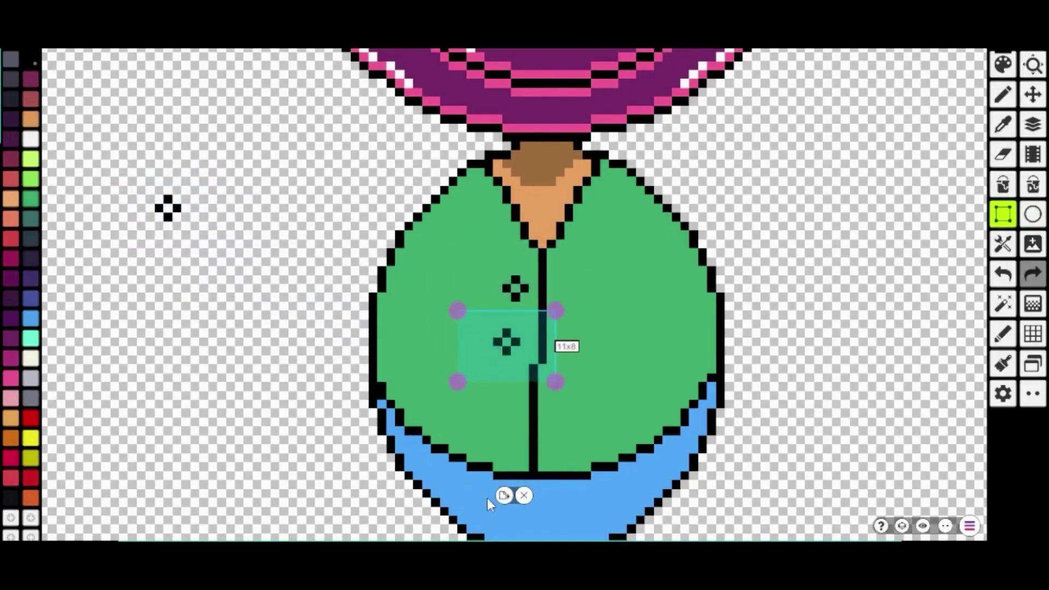
{"action": "left_click", "coordinate": [503, 495]}
{"action": "left_click_drag", "start_coordinate": [484, 428], "coordinate": [517, 422]}
{"action": "left_click_drag", "start_coordinate": [119, 168], "coordinate": [235, 257]}
{"action": "left_click_drag", "start_coordinate": [175, 216], "coordinate": [531, 475]}
{"action": "left_click", "coordinate": [206, 353]}
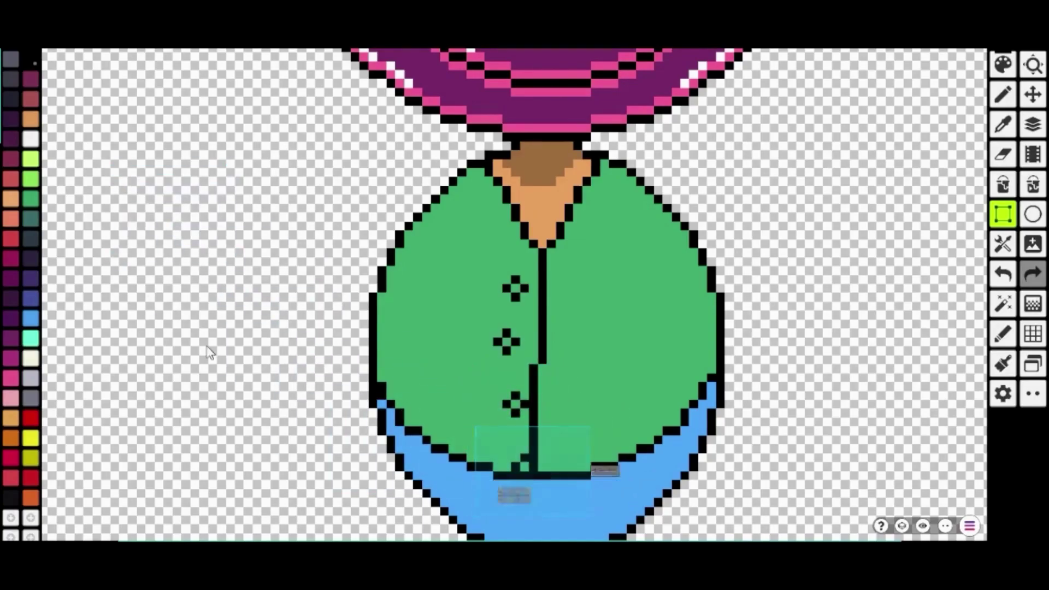
- Fill the centres of the upper three buttons with dark yellow
{"action": "scroll", "coordinate": [714, 357], "scroll_direction": "up", "scroll_amount": 3}
{"action": "left_click", "coordinate": [1003, 186]}
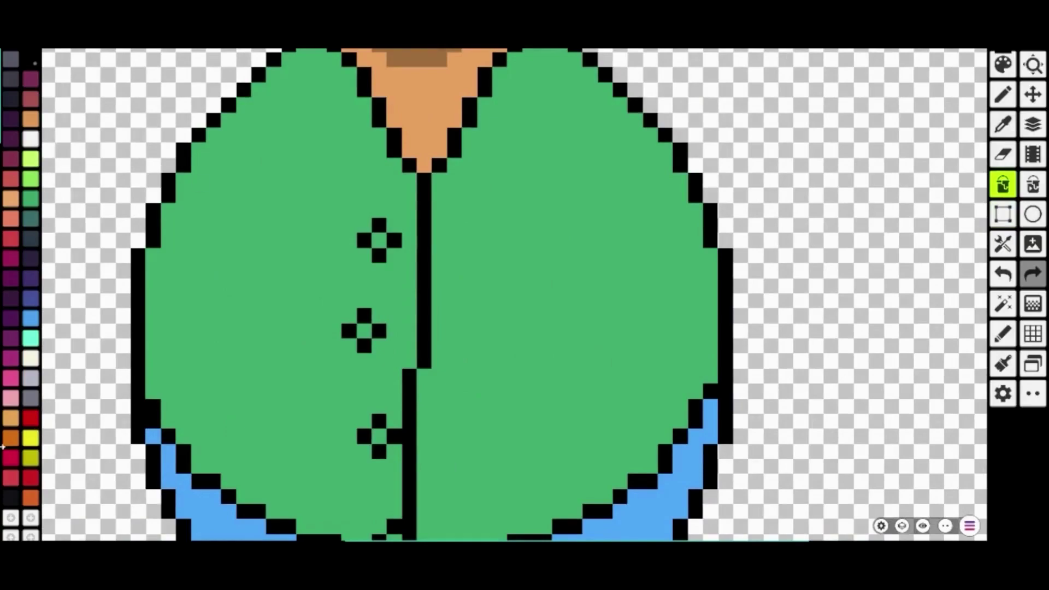
{"action": "left_click", "coordinate": [379, 240]}
{"action": "left_click", "coordinate": [364, 330]}
{"action": "left_click", "coordinate": [379, 436]}
- Shade a one-pixel dark green strip along the right side of the shirt's front opening
{"action": "left_click", "coordinate": [1004, 333]}
{"action": "mouse_move", "coordinate": [437, 185]}
{"action": "left_mouse_down"}
{"action": "mouse_move", "coordinate": [439, 362]}
{"action": "mouse_move", "coordinate": [425, 486]}
{"action": "left_mouse_up"}
{"action": "mouse_move", "coordinate": [427, 479]}
{"action": "left_mouse_down"}
{"action": "mouse_move", "coordinate": [441, 402]}
{"action": "mouse_move", "coordinate": [438, 466]}
{"action": "left_mouse_up"}
- Sample the buttons' dark yellow and fill the lowest button's centre with it
{"action": "left_click", "coordinate": [1003, 125]}
{"action": "left_click", "coordinate": [391, 361]}
{"action": "left_click", "coordinate": [1004, 184]}
{"action": "left_click", "coordinate": [407, 465]}
- Shade the green pixels around the right and lower edges of the upper three shirt buttons
{"action": "scroll", "coordinate": [527, 386], "scroll_direction": "down", "scroll_amount": 3}
{"action": "scroll", "coordinate": [489, 312], "scroll_direction": "up", "scroll_amount": 5}
{"action": "left_click_drag", "start_coordinate": [489, 312], "coordinate": [510, 404]}
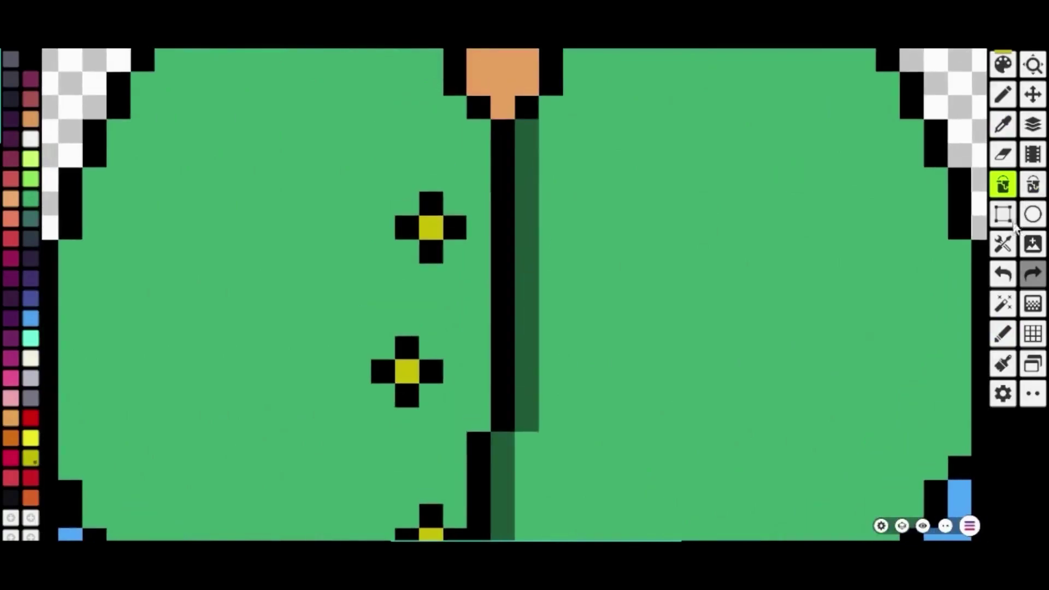
{"action": "left_click", "coordinate": [1003, 334]}
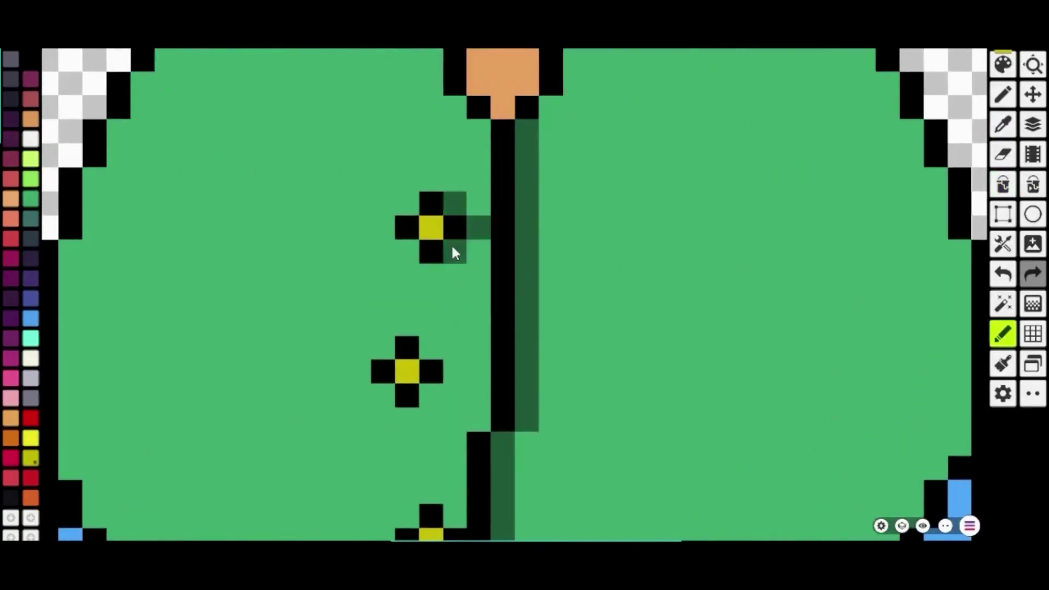
{"action": "left_click_drag", "start_coordinate": [406, 419], "coordinate": [387, 179]}
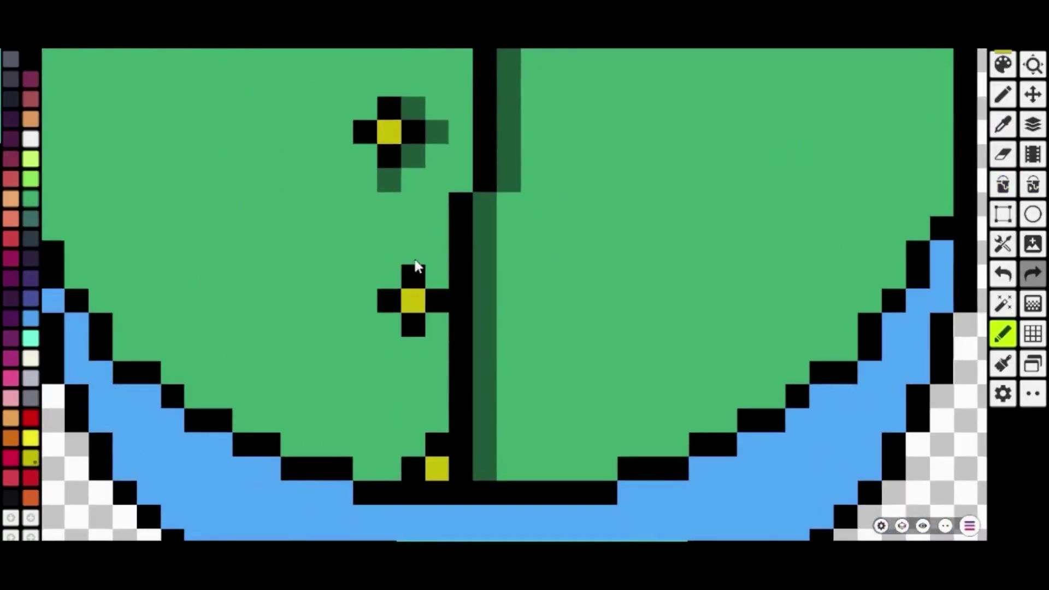
{"action": "left_click_drag", "start_coordinate": [415, 259], "coordinate": [437, 327]}
{"action": "scroll", "coordinate": [405, 392], "scroll_direction": "down", "scroll_amount": 5}
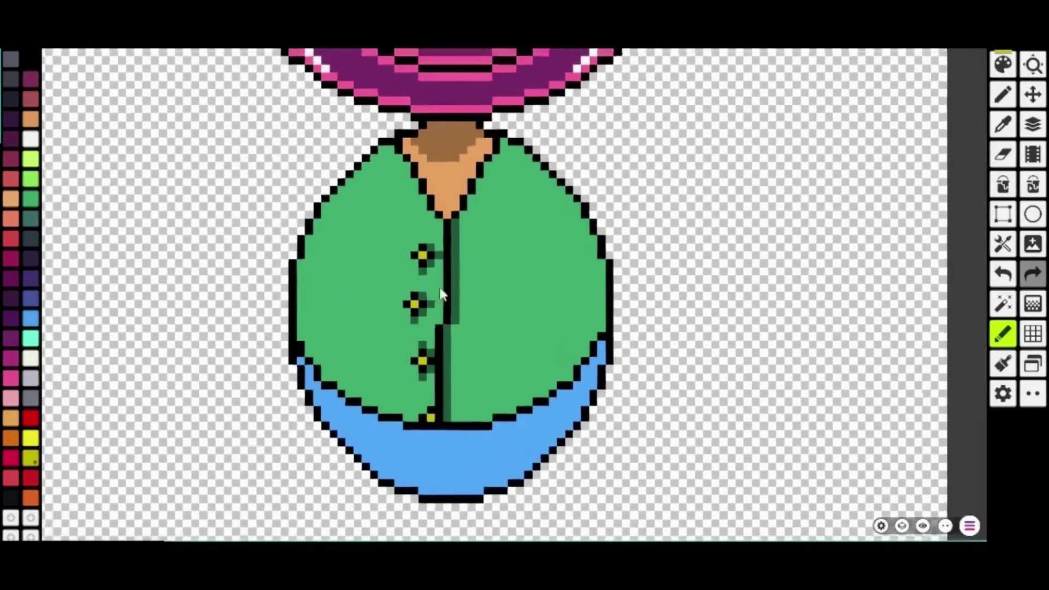
- Shade the purple just outside the lower-left and lower-right curves of the spiral's middle coil
{"action": "scroll", "coordinate": [508, 386], "scroll_direction": "up", "scroll_amount": 2}
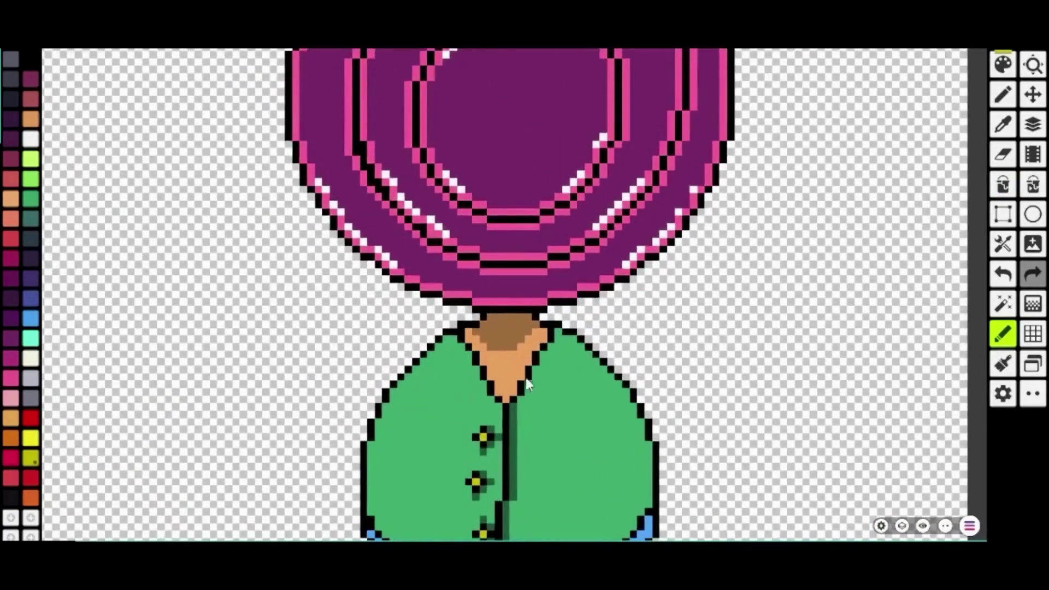
{"action": "left_click_drag", "start_coordinate": [541, 308], "coordinate": [467, 390]}
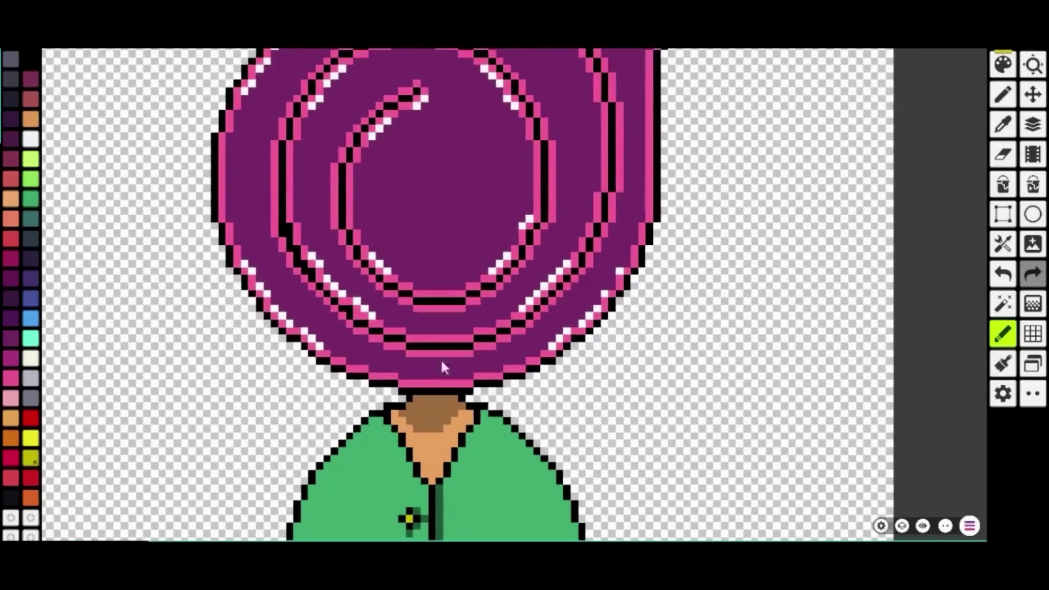
{"action": "scroll", "coordinate": [311, 350], "scroll_direction": "up", "scroll_amount": 5}
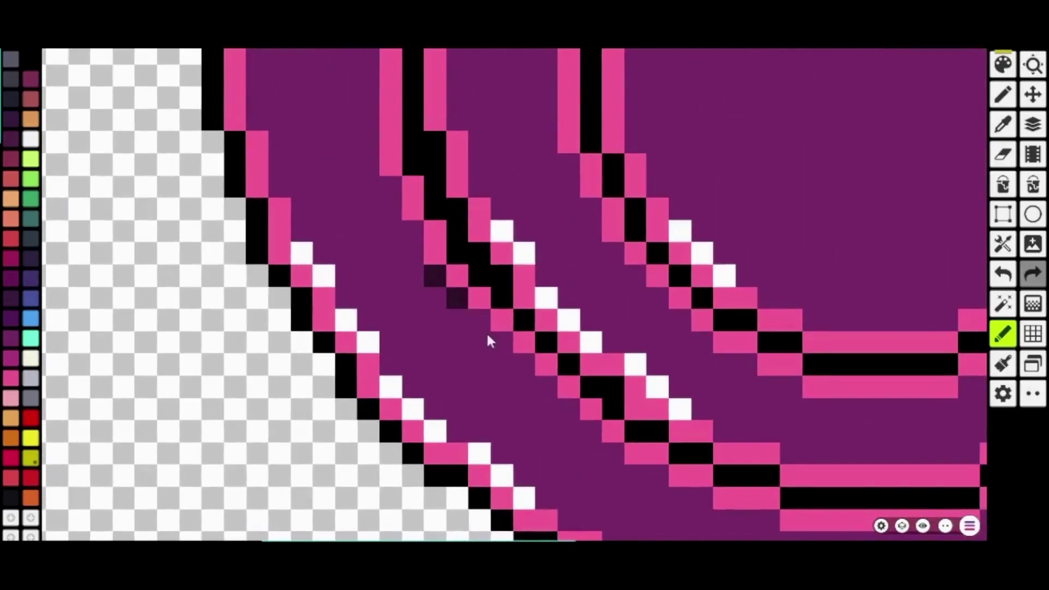
{"action": "scroll", "coordinate": [618, 463], "scroll_direction": "down", "scroll_amount": 3}
{"action": "scroll", "coordinate": [507, 300], "scroll_direction": "up", "scroll_amount": 3}
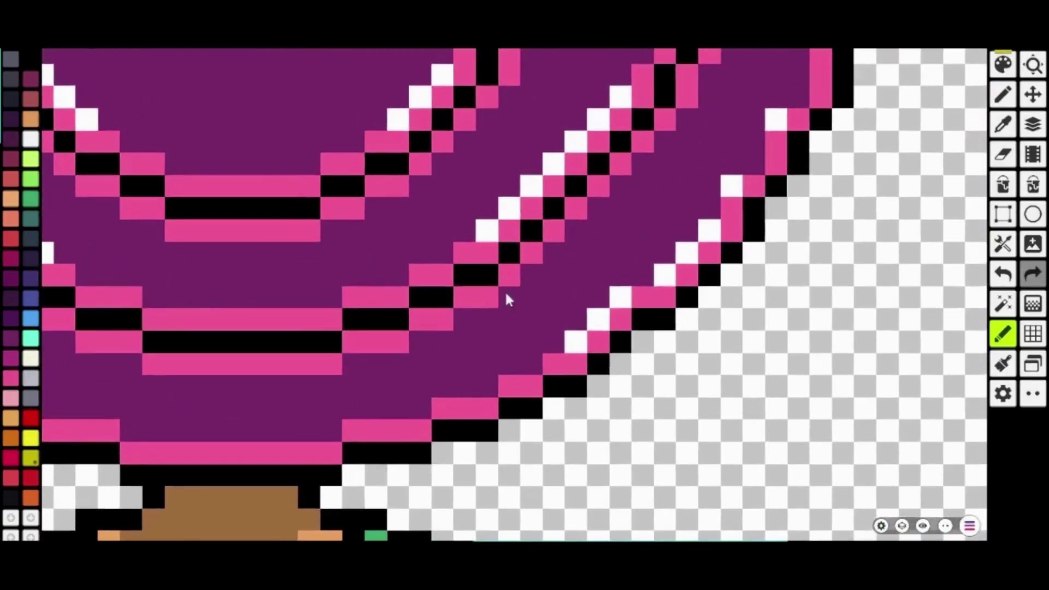
{"action": "left_click_drag", "start_coordinate": [578, 232], "coordinate": [657, 145]}
{"action": "left_click_drag", "start_coordinate": [714, 122], "coordinate": [532, 523]}
{"action": "left_click_drag", "start_coordinate": [539, 115], "coordinate": [569, 509]}
- Shade the purple above the spiral's inner tip and outside the inner coil's lower-left curve
{"action": "mouse_move", "coordinate": [123, 411]}
{"action": "left_mouse_down"}
{"action": "mouse_move", "coordinate": [328, 361]}
{"action": "mouse_move", "coordinate": [553, 106]}
{"action": "left_mouse_up"}
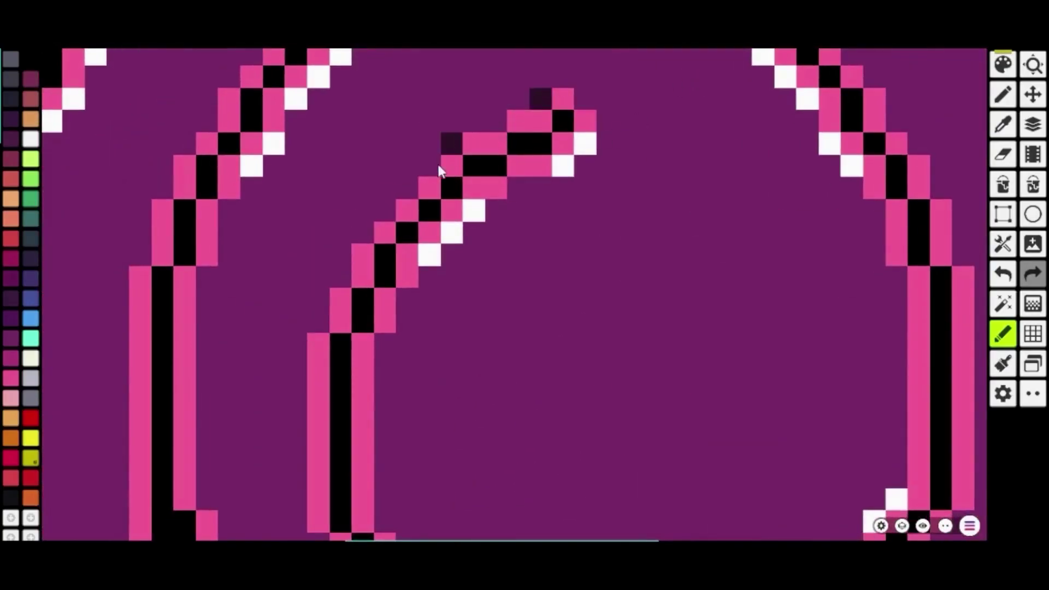
{"action": "left_click_drag", "start_coordinate": [367, 453], "coordinate": [487, 176]}
{"action": "left_click", "coordinate": [570, 441]}
{"action": "scroll", "coordinate": [569, 441], "scroll_direction": "right", "scroll_amount": 5}
{"action": "scroll", "coordinate": [570, 440], "scroll_direction": "down", "scroll_amount": 3}
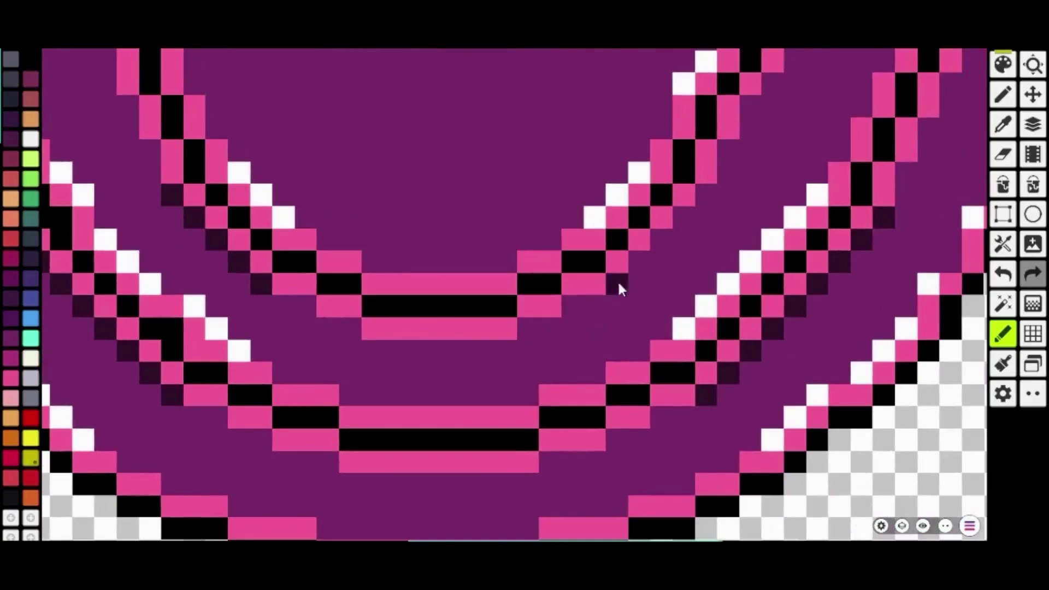
- Shade the purple just outside the lower-right curve of the spiral's inner coil
{"action": "left_click_drag", "start_coordinate": [741, 171], "coordinate": [543, 437]}
{"action": "left_click", "coordinate": [552, 372]}
{"action": "left_click", "coordinate": [574, 350]}
{"action": "left_click_drag", "start_coordinate": [593, 258], "coordinate": [601, 470]}
{"action": "left_click", "coordinate": [565, 454]}
{"action": "left_click_drag", "start_coordinate": [474, 348], "coordinate": [431, 299]}
- Shade the purple just outside the upper-left and upper-right curves of the spiral's coils
{"action": "mouse_move", "coordinate": [459, 314]}
{"action": "left_mouse_down"}
{"action": "mouse_move", "coordinate": [611, 380]}
{"action": "mouse_move", "coordinate": [920, 340]}
{"action": "left_mouse_up"}
{"action": "left_click_drag", "start_coordinate": [422, 324], "coordinate": [335, 421]}
{"action": "left_click_drag", "start_coordinate": [314, 456], "coordinate": [291, 480]}
{"action": "mouse_move", "coordinate": [306, 523]}
{"action": "left_mouse_down"}
{"action": "mouse_move", "coordinate": [440, 309]}
{"action": "mouse_move", "coordinate": [318, 229]}
{"action": "left_mouse_up"}
{"action": "left_click_drag", "start_coordinate": [820, 276], "coordinate": [478, 236]}
{"action": "scroll", "coordinate": [536, 339], "scroll_direction": "down", "scroll_amount": 6}
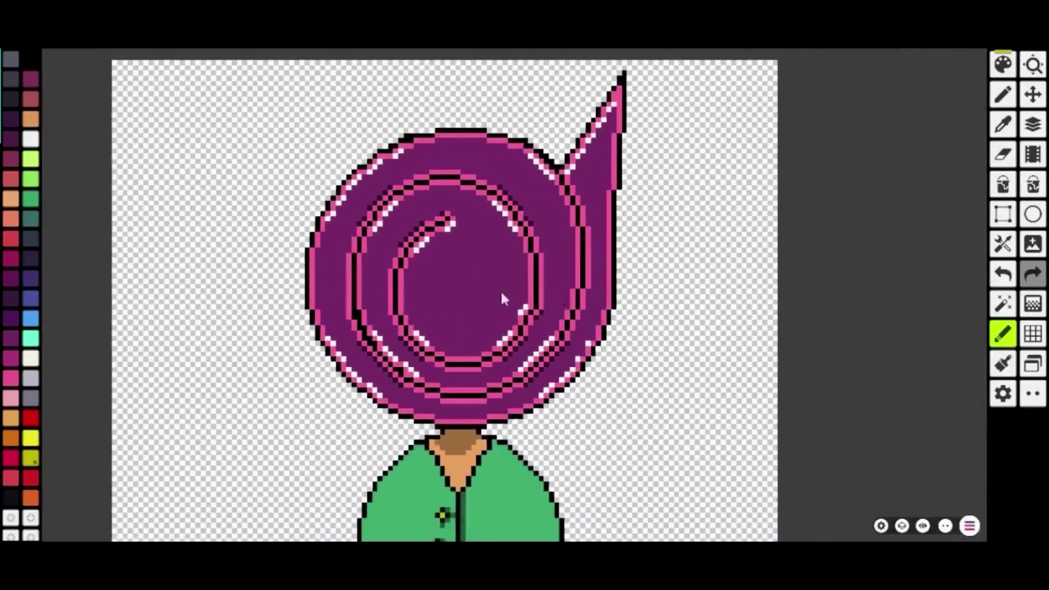
{"action": "left_click_drag", "start_coordinate": [493, 303], "coordinate": [554, 267]}
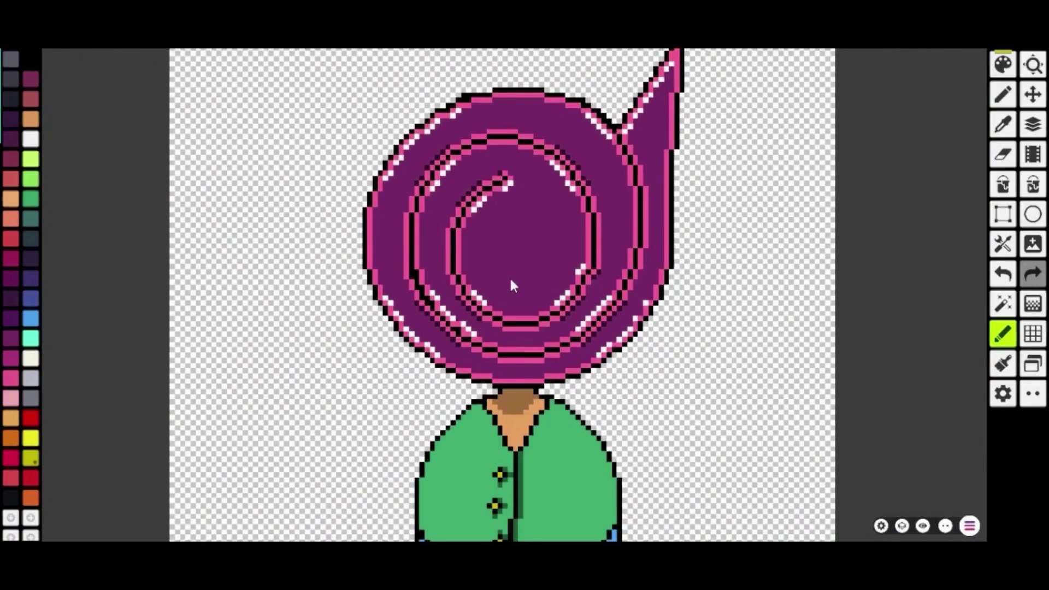
{"action": "scroll", "coordinate": [509, 277], "scroll_direction": "up", "scroll_amount": 6}
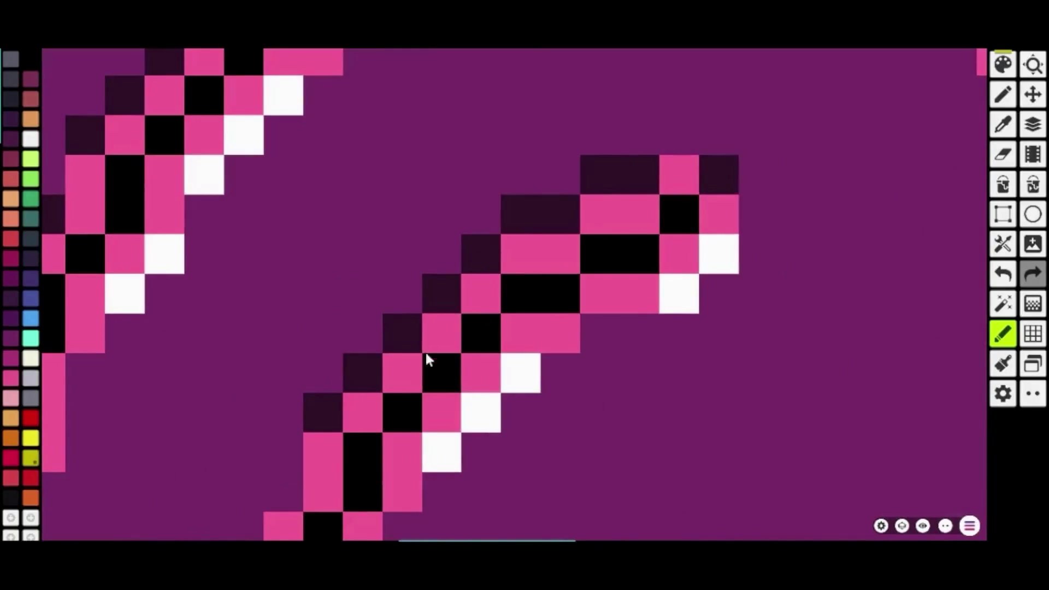
- Shade the purple beside the straight runs along the outer left side and bottom of the spiral's inner coil
{"action": "left_click_drag", "start_coordinate": [432, 350], "coordinate": [656, 196]}
{"action": "left_click_drag", "start_coordinate": [509, 298], "coordinate": [510, 342]}
{"action": "left_click_drag", "start_coordinate": [470, 379], "coordinate": [468, 420]}
{"action": "mouse_move", "coordinate": [450, 470]}
{"action": "left_mouse_down"}
{"action": "mouse_move", "coordinate": [484, 152]}
{"action": "mouse_move", "coordinate": [467, 449]}
{"action": "mouse_move", "coordinate": [433, 125]}
{"action": "left_mouse_up"}
{"action": "left_click_drag", "start_coordinate": [469, 168], "coordinate": [470, 210]}
{"action": "left_click_drag", "start_coordinate": [511, 248], "coordinate": [509, 287]}
{"action": "mouse_move", "coordinate": [748, 518]}
{"action": "left_mouse_down"}
{"action": "mouse_move", "coordinate": [562, 329]}
{"action": "mouse_move", "coordinate": [599, 334]}
{"action": "left_mouse_up"}
{"action": "left_click_drag", "start_coordinate": [638, 374], "coordinate": [678, 375]}
{"action": "mouse_move", "coordinate": [810, 416]}
{"action": "left_mouse_down"}
{"action": "mouse_move", "coordinate": [652, 307]}
{"action": "mouse_move", "coordinate": [325, 325]}
{"action": "left_mouse_up"}
{"action": "left_click_drag", "start_coordinate": [231, 324], "coordinate": [548, 285]}
{"action": "left_click_drag", "start_coordinate": [595, 249], "coordinate": [628, 246]}
- Continue the dark shading up the outer right side and around the upper-right curve of the spiral's inner turn
{"action": "left_click_drag", "start_coordinate": [820, 82], "coordinate": [518, 349]}
{"action": "mouse_move", "coordinate": [560, 284]}
{"action": "left_mouse_down"}
{"action": "mouse_move", "coordinate": [555, 273]}
{"action": "mouse_move", "coordinate": [602, 197]}
{"action": "left_mouse_up"}
{"action": "left_click_drag", "start_coordinate": [647, 170], "coordinate": [558, 424]}
{"action": "mouse_move", "coordinate": [596, 337]}
{"action": "left_mouse_down"}
{"action": "mouse_move", "coordinate": [588, 111]}
{"action": "mouse_move", "coordinate": [592, 465]}
{"action": "left_mouse_up"}
{"action": "left_click_drag", "start_coordinate": [595, 435], "coordinate": [593, 313]}
{"action": "left_click", "coordinate": [992, 265]}
{"action": "left_click_drag", "start_coordinate": [557, 276], "coordinate": [553, 194]}
{"action": "left_click_drag", "start_coordinate": [511, 158], "coordinate": [559, 475]}
{"action": "mouse_move", "coordinate": [557, 471]}
{"action": "left_mouse_down"}
{"action": "mouse_move", "coordinate": [545, 457]}
{"action": "mouse_move", "coordinate": [554, 432]}
{"action": "left_mouse_up"}
{"action": "left_click_drag", "start_coordinate": [298, 186], "coordinate": [584, 257]}
{"action": "left_click_drag", "start_coordinate": [504, 220], "coordinate": [464, 212]}
{"action": "left_click_drag", "start_coordinate": [424, 182], "coordinate": [345, 178]}
- Shade the purple beside the straight runs above the top and down the outer left side of the middle coil
{"action": "left_click_drag", "start_coordinate": [185, 152], "coordinate": [593, 254]}
{"action": "left_click_drag", "start_coordinate": [514, 244], "coordinate": [715, 243]}
{"action": "left_click_drag", "start_coordinate": [397, 281], "coordinate": [476, 281]}
{"action": "left_click_drag", "start_coordinate": [318, 322], "coordinate": [344, 323]}
{"action": "left_click_drag", "start_coordinate": [278, 361], "coordinate": [241, 362]}
{"action": "left_click_drag", "start_coordinate": [243, 397], "coordinate": [541, 180]}
{"action": "left_click_drag", "start_coordinate": [284, 451], "coordinate": [567, 216]}
{"action": "left_click_drag", "start_coordinate": [502, 221], "coordinate": [500, 263]}
{"action": "mouse_move", "coordinate": [462, 303]}
{"action": "left_mouse_down"}
{"action": "mouse_move", "coordinate": [458, 347]}
{"action": "mouse_move", "coordinate": [471, 105]}
{"action": "mouse_move", "coordinate": [468, 477]}
{"action": "left_mouse_up"}
- Fill in the dark shading beneath the bottom of the spiral's middle coil
{"action": "mouse_move", "coordinate": [475, 492]}
{"action": "left_mouse_down"}
{"action": "mouse_move", "coordinate": [454, 147]}
{"action": "mouse_move", "coordinate": [522, 389]}
{"action": "left_mouse_up"}
{"action": "left_click_drag", "start_coordinate": [618, 475], "coordinate": [346, 185]}
{"action": "left_click_drag", "start_coordinate": [664, 473], "coordinate": [418, 254]}
{"action": "mouse_move", "coordinate": [429, 278]}
{"action": "left_mouse_down"}
{"action": "mouse_move", "coordinate": [483, 321]}
{"action": "mouse_move", "coordinate": [519, 322]}
{"action": "left_mouse_up"}
{"action": "mouse_move", "coordinate": [563, 351]}
{"action": "left_mouse_down"}
{"action": "mouse_move", "coordinate": [368, 176]}
{"action": "mouse_move", "coordinate": [647, 212]}
{"action": "mouse_move", "coordinate": [796, 216]}
{"action": "left_mouse_up"}
{"action": "mouse_move", "coordinate": [803, 192]}
{"action": "left_mouse_down"}
{"action": "mouse_move", "coordinate": [296, 210]}
{"action": "mouse_move", "coordinate": [418, 200]}
{"action": "left_mouse_up"}
{"action": "left_click_drag", "start_coordinate": [450, 161], "coordinate": [563, 127]}
{"action": "left_click_drag", "start_coordinate": [588, 87], "coordinate": [491, 352]}
{"action": "mouse_move", "coordinate": [546, 273]}
{"action": "left_mouse_down"}
{"action": "mouse_move", "coordinate": [660, 164]}
{"action": "mouse_move", "coordinate": [558, 287]}
{"action": "left_mouse_up"}
- Shade the purple along the outer right side of the spiral's outermost line, up towards the spike
{"action": "left_click_drag", "start_coordinate": [587, 312], "coordinate": [724, 131]}
{"action": "left_click_drag", "start_coordinate": [744, 120], "coordinate": [674, 393]}
{"action": "left_click_drag", "start_coordinate": [687, 355], "coordinate": [728, 155]}
{"action": "left_click_drag", "start_coordinate": [758, 113], "coordinate": [612, 512]}
{"action": "left_click_drag", "start_coordinate": [617, 512], "coordinate": [614, 80]}
{"action": "left_click_drag", "start_coordinate": [616, 93], "coordinate": [611, 470]}
{"action": "left_click_drag", "start_coordinate": [582, 418], "coordinate": [577, 310]}
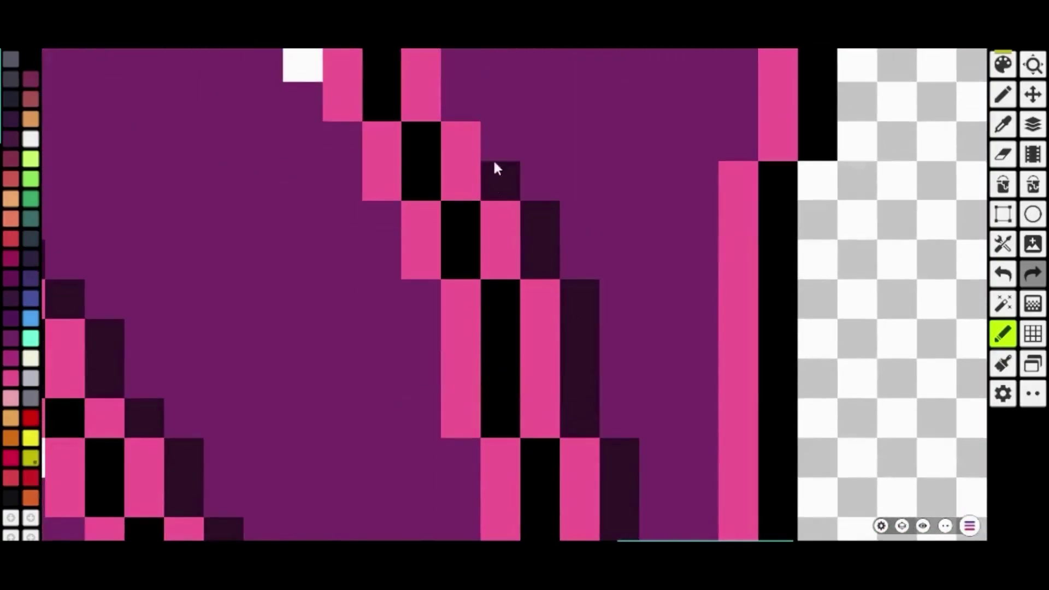
- Shade the purple just inside the upper-left and upper-right curves of the middle coil
{"action": "scroll", "coordinate": [508, 340], "scroll_direction": "down", "scroll_amount": 10}
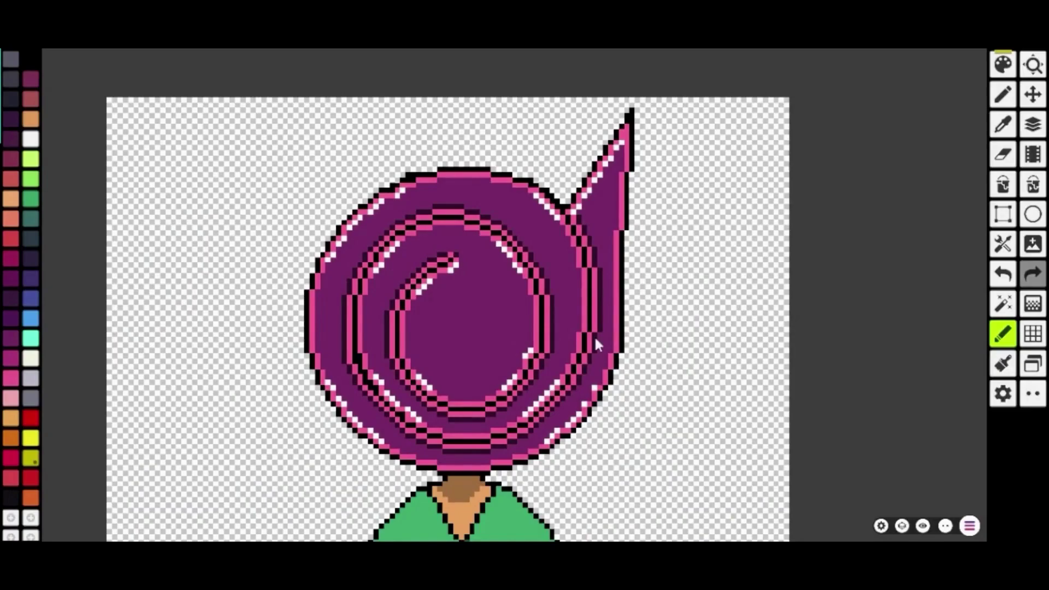
{"action": "scroll", "coordinate": [452, 281], "scroll_direction": "up", "scroll_amount": 10}
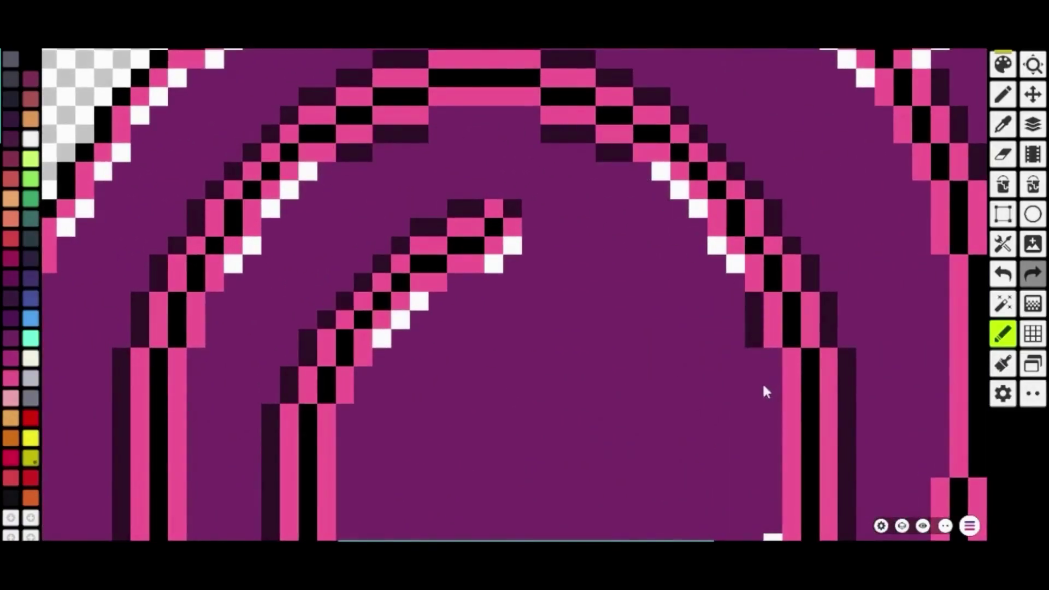
{"action": "scroll", "coordinate": [764, 390], "scroll_direction": "down", "scroll_amount": 4}
{"action": "scroll", "coordinate": [679, 417], "scroll_direction": "up", "scroll_amount": 4}
{"action": "key", "text": "ctrl+z"}
{"action": "left_click_drag", "start_coordinate": [538, 200], "coordinate": [536, 216]}
- Shade the purple below the spiral's inner tip and along the inside left and bottom of the inner coil
{"action": "scroll", "coordinate": [537, 215], "scroll_direction": "down", "scroll_amount": 4}
{"action": "scroll", "coordinate": [523, 251], "scroll_direction": "up", "scroll_amount": 4}
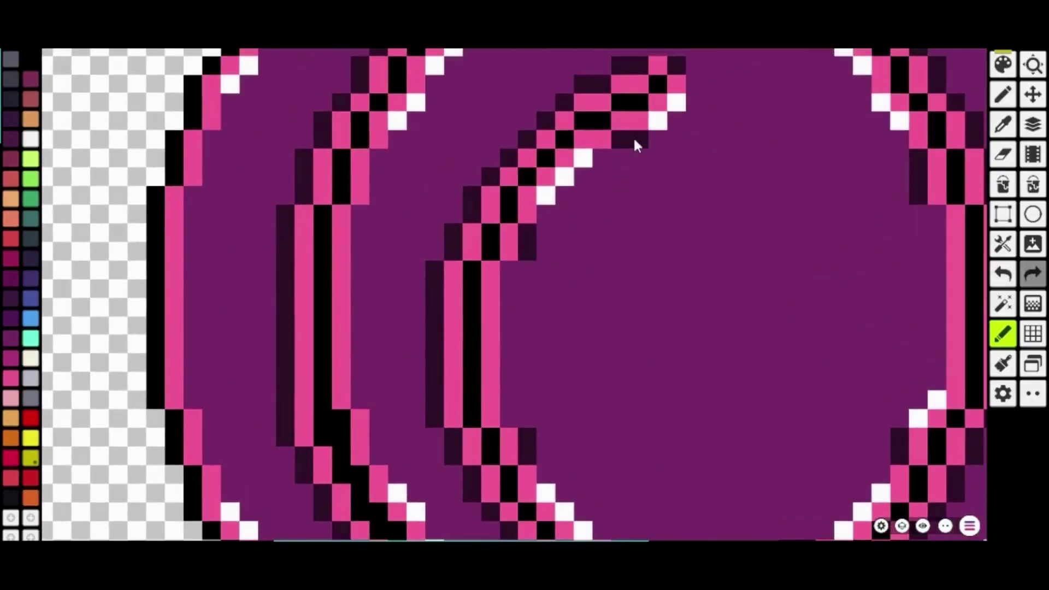
{"action": "left_click_drag", "start_coordinate": [634, 140], "coordinate": [693, 56]}
{"action": "mouse_move", "coordinate": [461, 75]}
{"action": "left_mouse_down"}
{"action": "mouse_move", "coordinate": [511, 222]}
{"action": "mouse_move", "coordinate": [487, 258]}
{"action": "left_mouse_up"}
{"action": "mouse_move", "coordinate": [502, 455]}
{"action": "left_mouse_down"}
{"action": "mouse_move", "coordinate": [428, 261]}
{"action": "mouse_move", "coordinate": [413, 323]}
{"action": "left_mouse_up"}
{"action": "left_click_drag", "start_coordinate": [535, 428], "coordinate": [397, 215]}
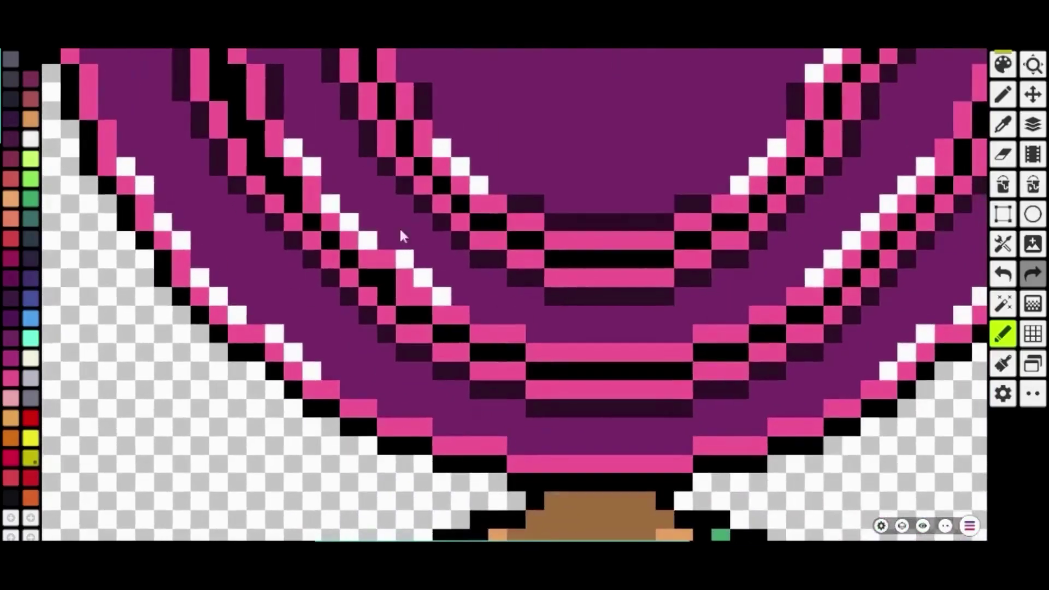
- Shade the purple just inside the bottom of the middle coil and the right-hand curve of the spiral's outermost line
{"action": "left_click_drag", "start_coordinate": [508, 316], "coordinate": [517, 316]}
{"action": "left_click_drag", "start_coordinate": [701, 318], "coordinate": [517, 320]}
{"action": "scroll", "coordinate": [592, 294], "scroll_direction": "right", "scroll_amount": 3}
{"action": "scroll", "coordinate": [587, 287], "scroll_direction": "up", "scroll_amount": 2}
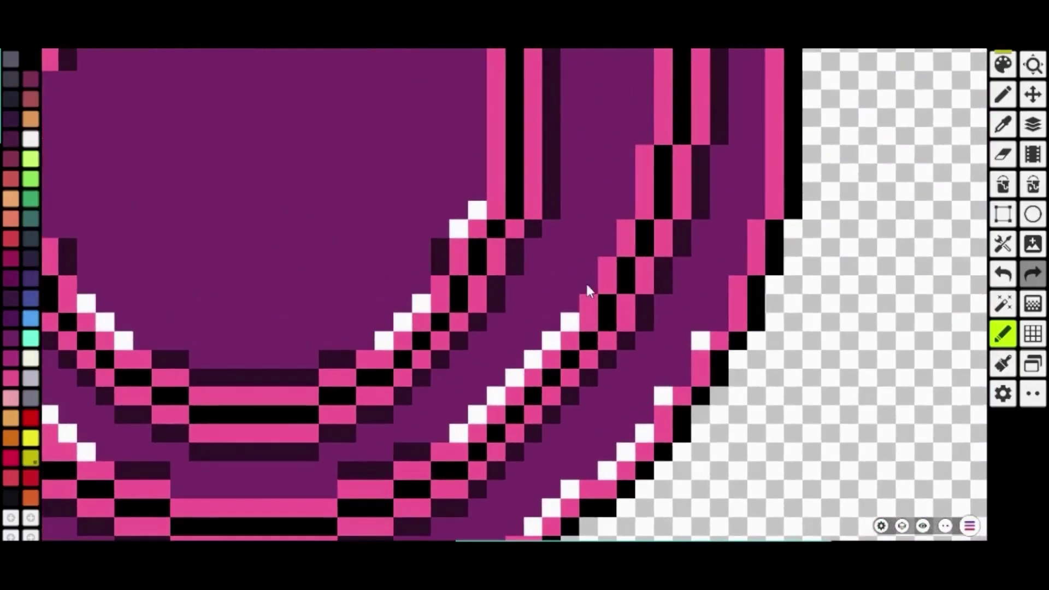
{"action": "scroll", "coordinate": [626, 213], "scroll_direction": "up", "scroll_amount": 3}
{"action": "scroll", "coordinate": [565, 157], "scroll_direction": "up", "scroll_amount": 4}
{"action": "scroll", "coordinate": [565, 156], "scroll_direction": "left", "scroll_amount": 3}
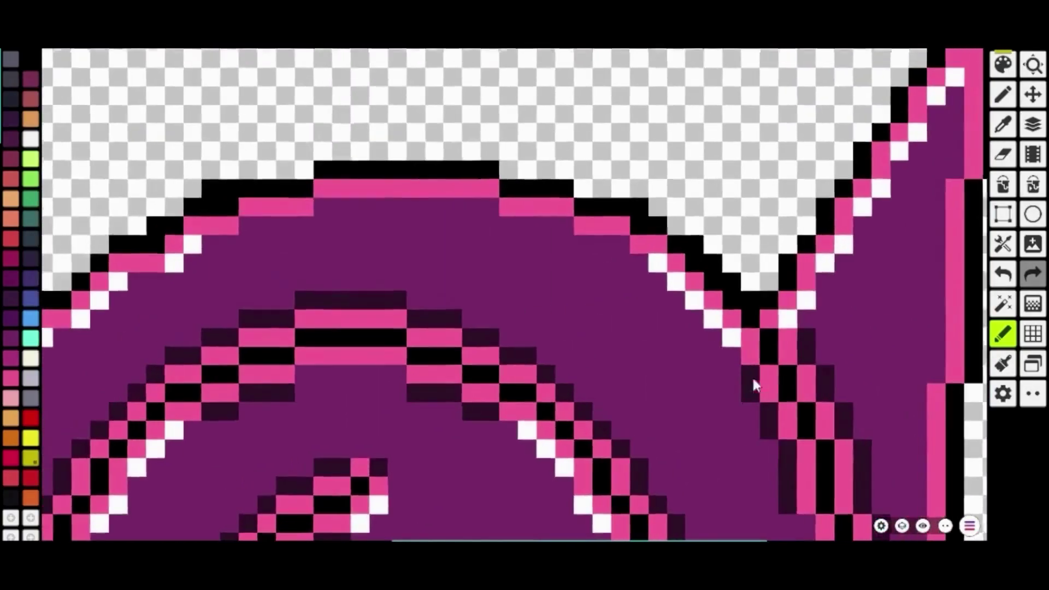
- Shade the purple just inside the head's top and upper-left outline between the white highlights
{"action": "scroll", "coordinate": [514, 224], "scroll_direction": "left", "scroll_amount": 6}
{"action": "scroll", "coordinate": [524, 219], "scroll_direction": "down", "scroll_amount": 2}
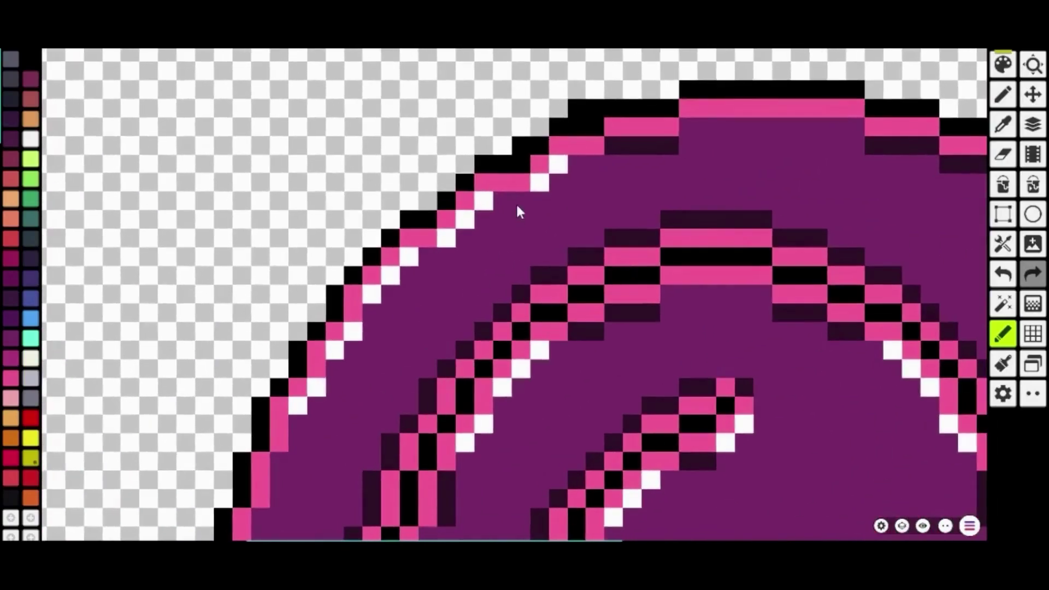
{"action": "scroll", "coordinate": [477, 265], "scroll_direction": "left", "scroll_amount": 3}
{"action": "scroll", "coordinate": [477, 265], "scroll_direction": "down", "scroll_amount": 2}
{"action": "scroll", "coordinate": [453, 346], "scroll_direction": "down", "scroll_amount": 7}
{"action": "scroll", "coordinate": [453, 347], "scroll_direction": "right", "scroll_amount": 2}
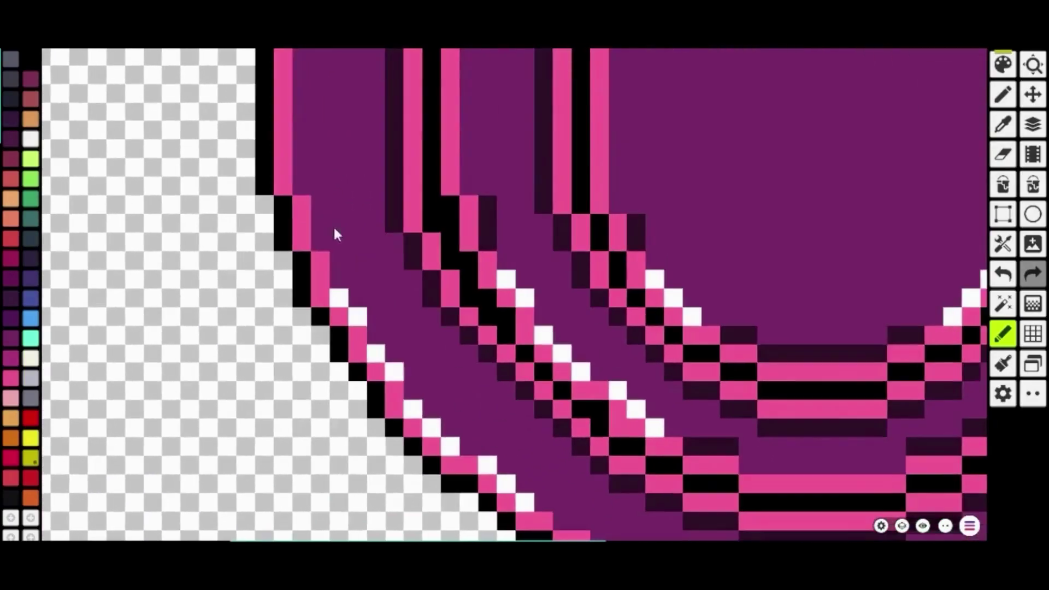
- Shade the purple just inside the head's lower-left and bottom outline
{"action": "scroll", "coordinate": [394, 332], "scroll_direction": "down", "scroll_amount": 2}
{"action": "scroll", "coordinate": [427, 382], "scroll_direction": "right", "scroll_amount": 2}
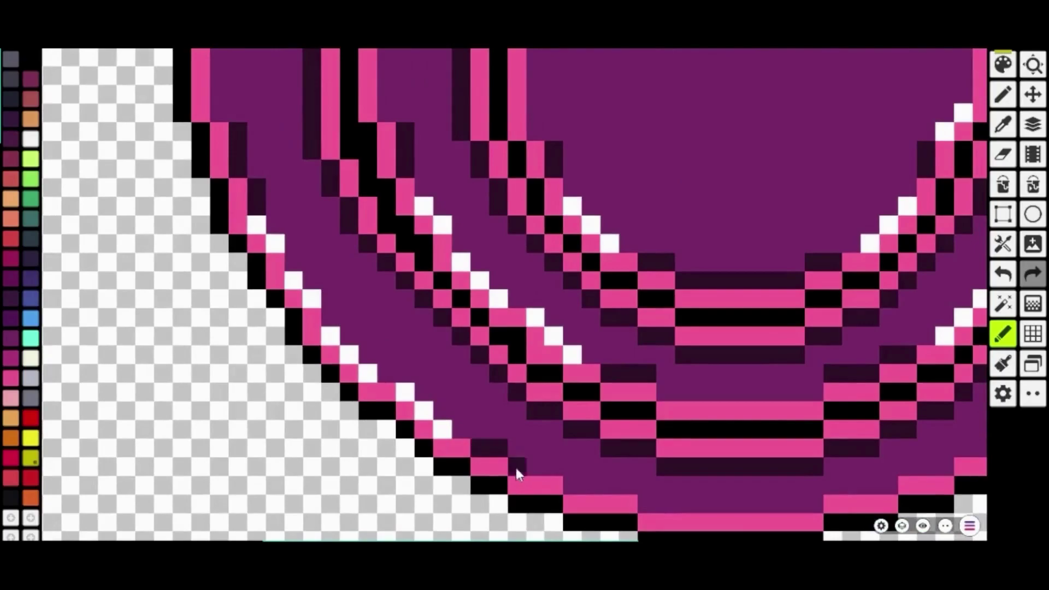
{"action": "scroll", "coordinate": [595, 483], "scroll_direction": "right", "scroll_amount": 8}
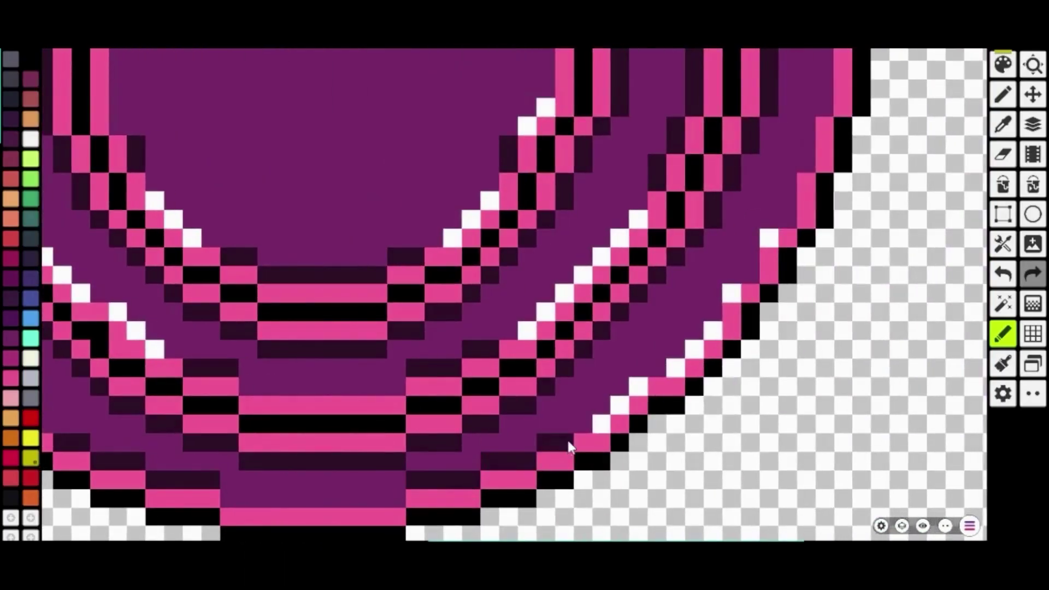
- Continue the shading inside the head's right outline up to the spike
{"action": "scroll", "coordinate": [565, 441], "scroll_direction": "up", "scroll_amount": 3}
{"action": "scroll", "coordinate": [579, 427], "scroll_direction": "right", "scroll_amount": 3}
{"action": "left_click_drag", "start_coordinate": [658, 226], "coordinate": [664, 483]}
{"action": "left_click_drag", "start_coordinate": [693, 109], "coordinate": [696, 255]}
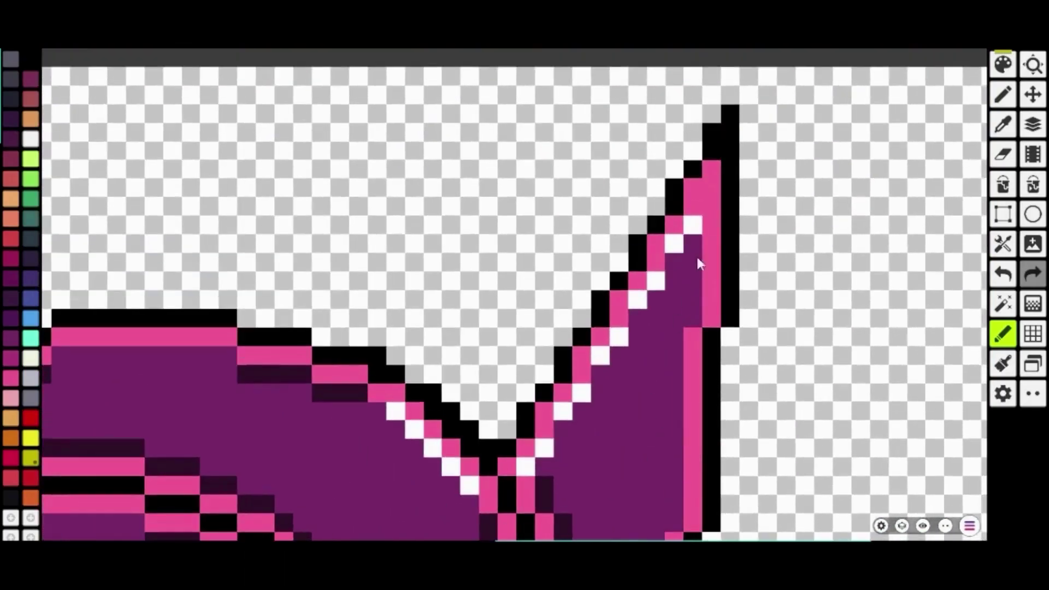
{"action": "scroll", "coordinate": [678, 240], "scroll_direction": "down", "scroll_amount": 5}
{"action": "left_click_drag", "start_coordinate": [600, 288], "coordinate": [606, 272]}
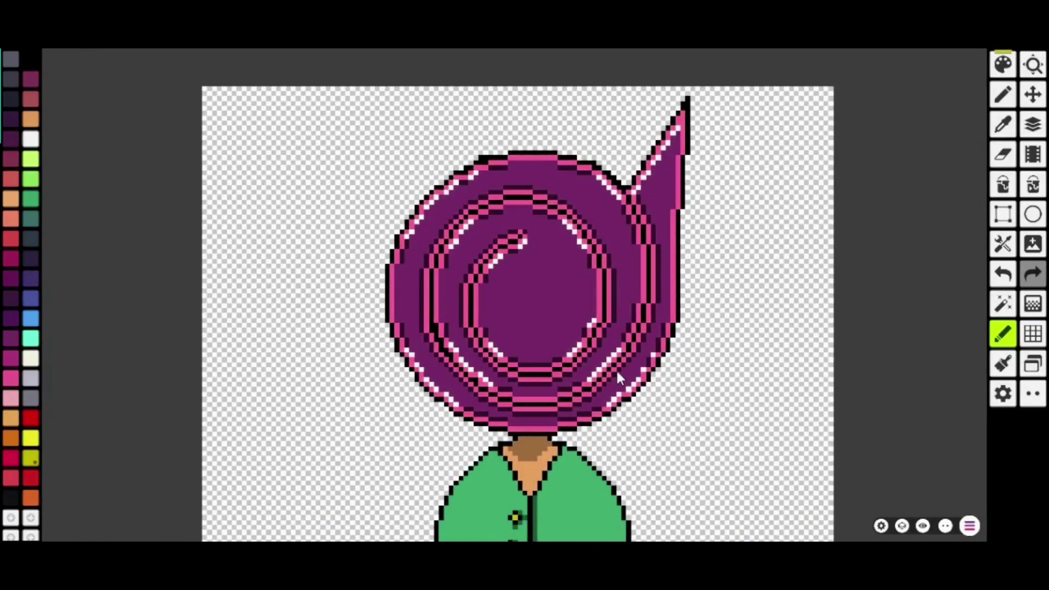
- Shade the blue lower body directly beneath the shirt's curved hem from one side to the other
{"action": "scroll", "coordinate": [599, 362], "scroll_direction": "up", "scroll_amount": 2}
{"action": "scroll", "coordinate": [591, 364], "scroll_direction": "down", "scroll_amount": 5}
{"action": "left_click_drag", "start_coordinate": [629, 457], "coordinate": [658, 416]}
{"action": "scroll", "coordinate": [604, 372], "scroll_direction": "up", "scroll_amount": 2}
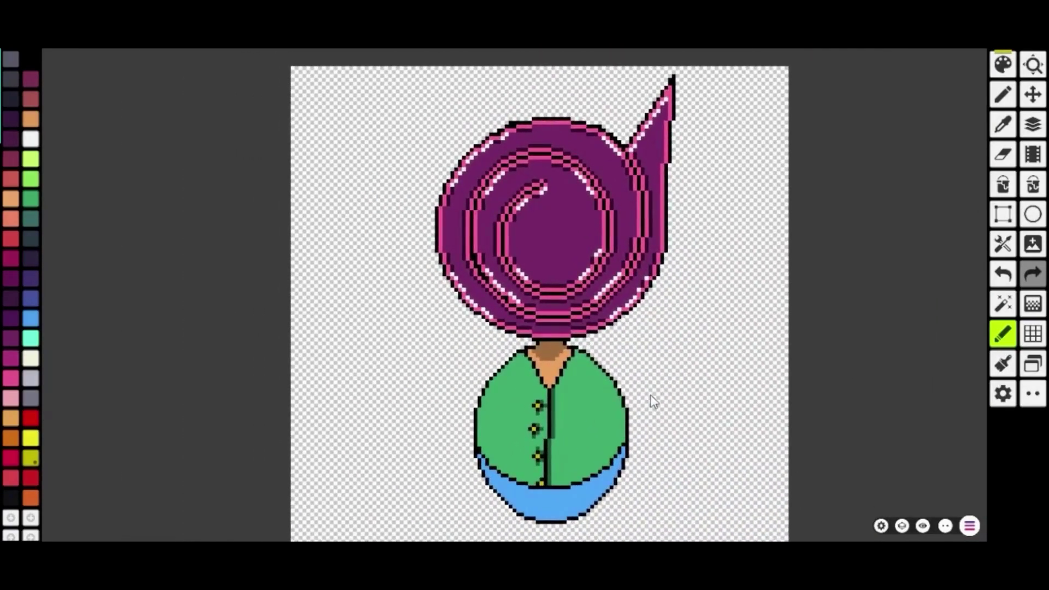
{"action": "scroll", "coordinate": [637, 376], "scroll_direction": "down", "scroll_amount": 1}
{"action": "scroll", "coordinate": [611, 435], "scroll_direction": "up", "scroll_amount": 4}
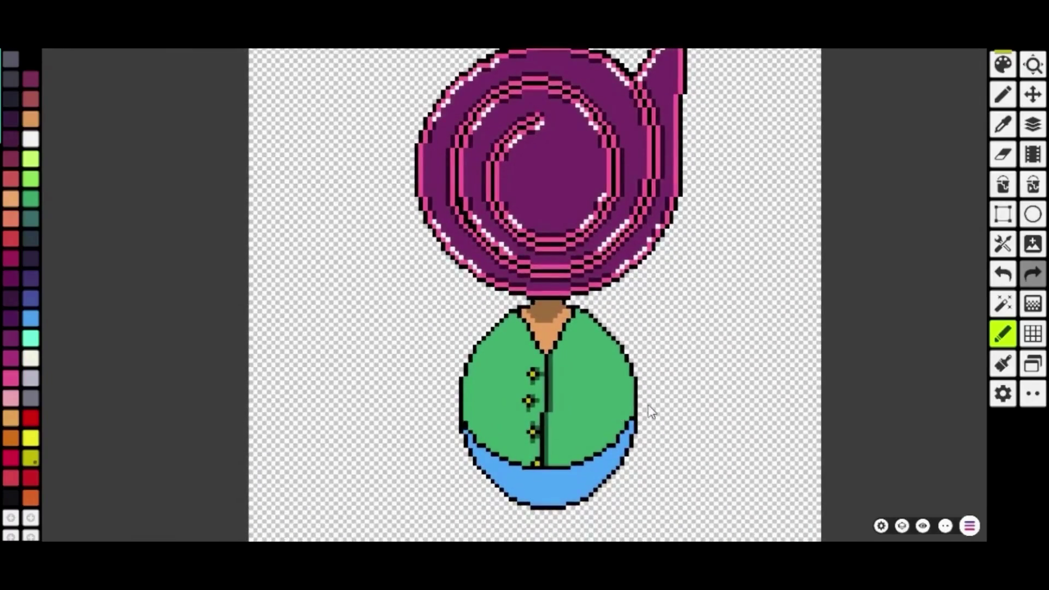
{"action": "scroll", "coordinate": [573, 486], "scroll_direction": "up", "scroll_amount": 2}
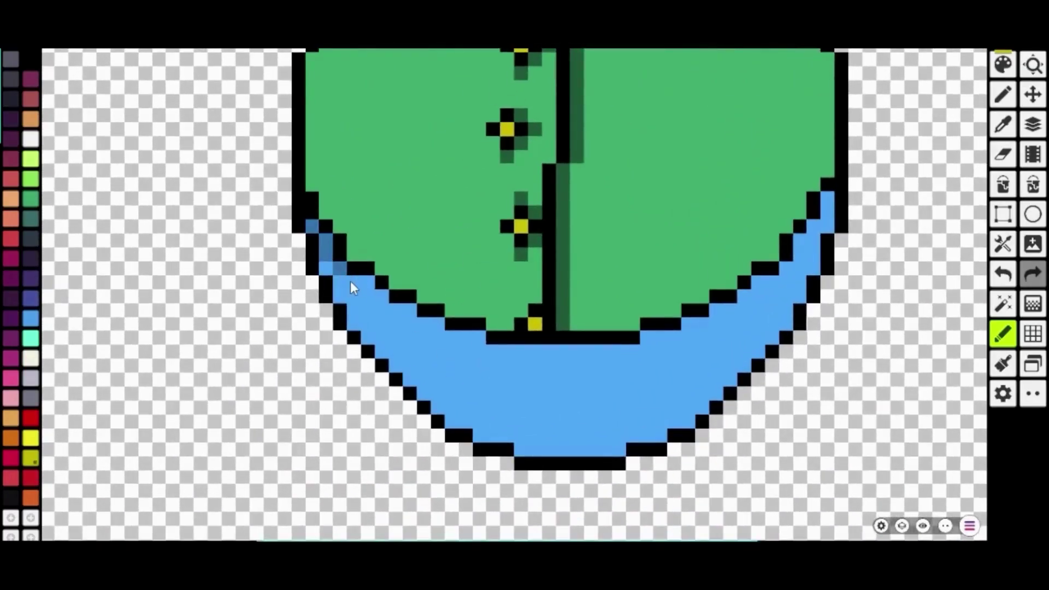
{"action": "left_click_drag", "start_coordinate": [496, 350], "coordinate": [651, 339]}
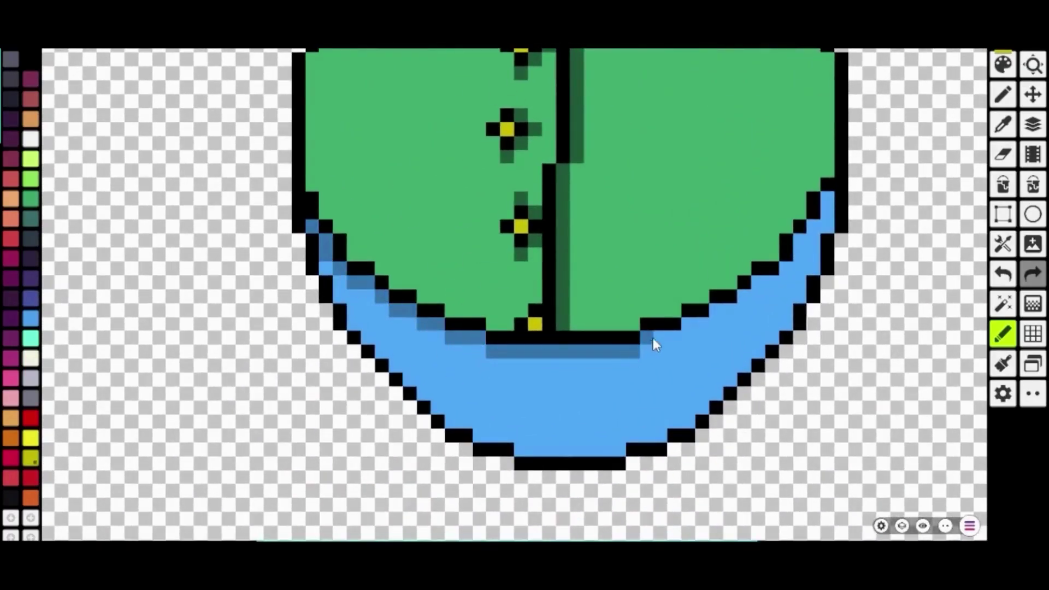
{"action": "key", "text": "ctrl+z"}
{"action": "left_click_drag", "start_coordinate": [813, 227], "coordinate": [828, 202]}
- Shade the blue just inside the lower body's right outline
{"action": "scroll", "coordinate": [707, 334], "scroll_direction": "down", "scroll_amount": 4}
{"action": "scroll", "coordinate": [576, 359], "scroll_direction": "up", "scroll_amount": 4}
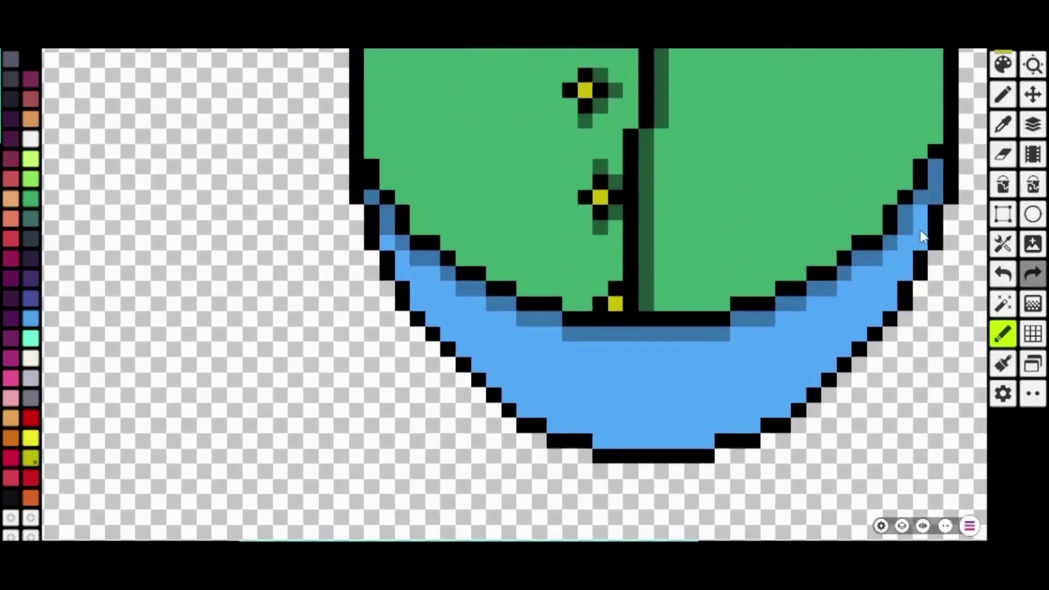
{"action": "left_click_drag", "start_coordinate": [873, 330], "coordinate": [832, 373]}
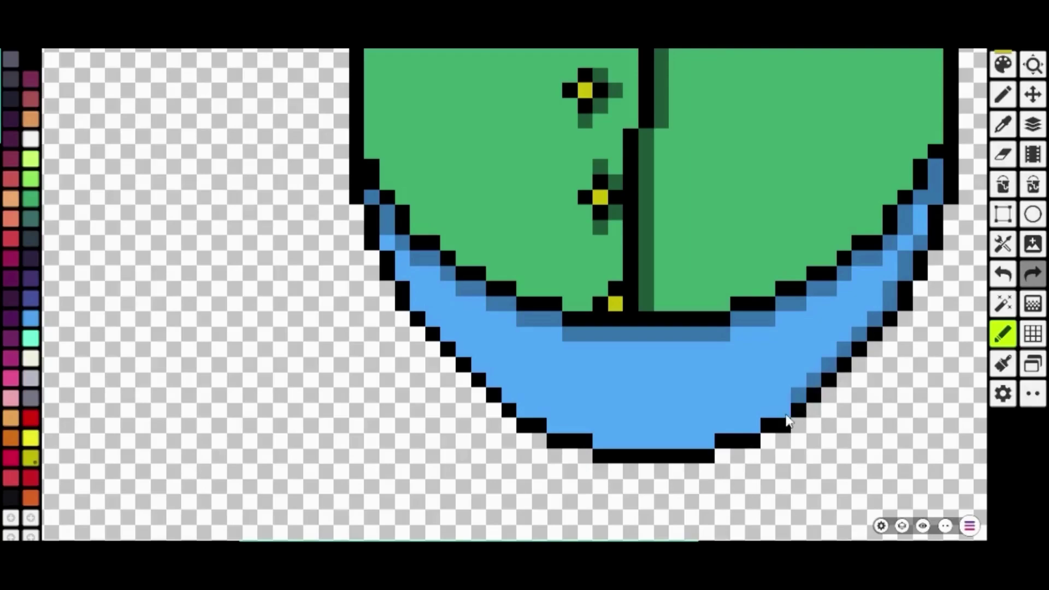
{"action": "scroll", "coordinate": [735, 437], "scroll_direction": "down", "scroll_amount": 3}
- Shade the green shirt inside its right shoulder and side outline and along the right half of its hem
{"action": "scroll", "coordinate": [569, 373], "scroll_direction": "up", "scroll_amount": 4}
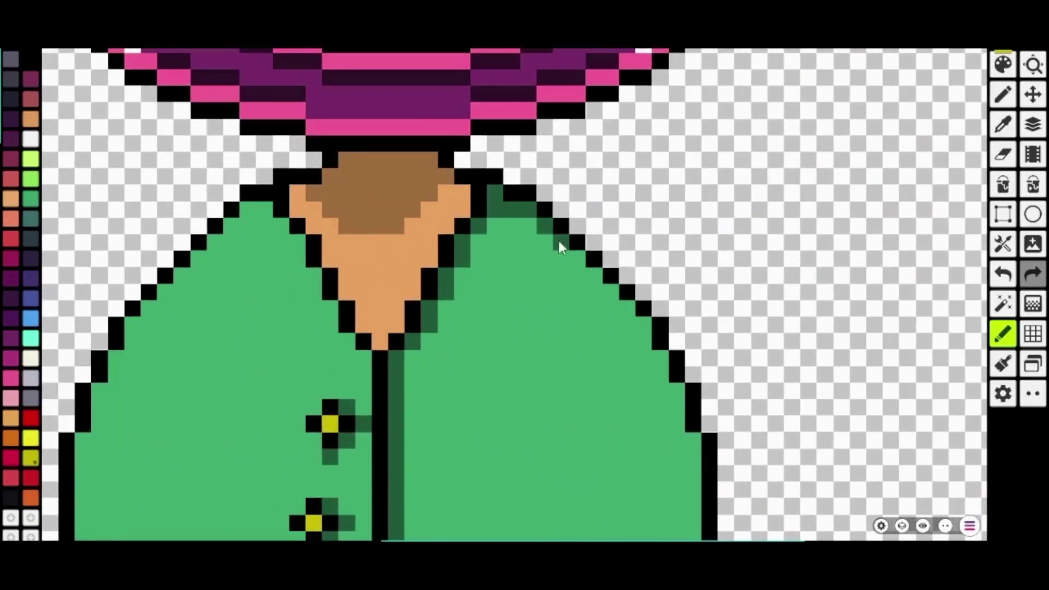
{"action": "left_click_drag", "start_coordinate": [678, 417], "coordinate": [676, 150]}
{"action": "left_click_drag", "start_coordinate": [675, 155], "coordinate": [686, 220]}
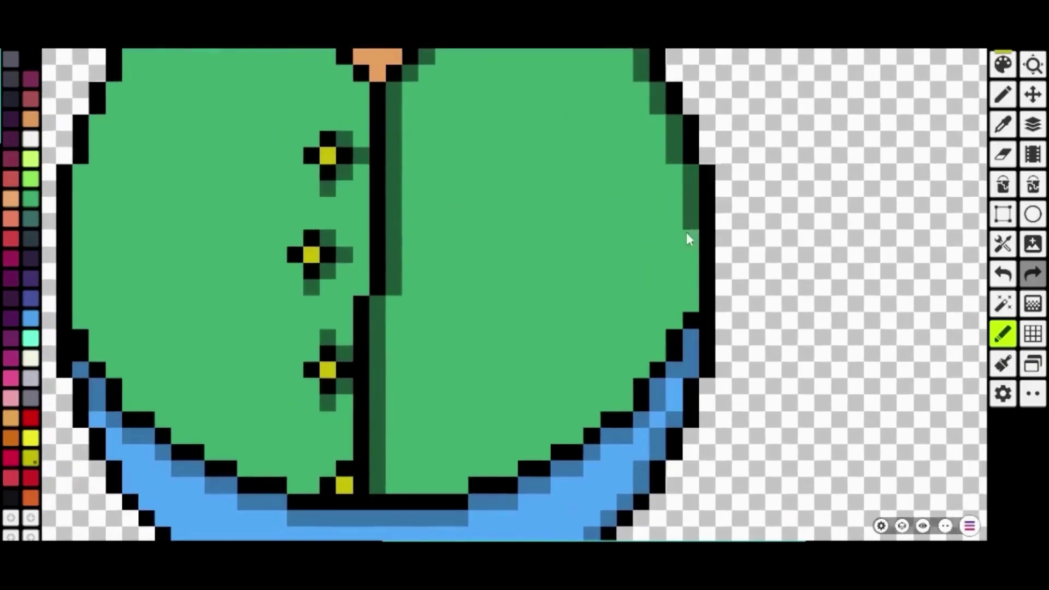
{"action": "left_click_drag", "start_coordinate": [508, 471], "coordinate": [479, 471]}
{"action": "left_click_drag", "start_coordinate": [487, 480], "coordinate": [694, 299]}
{"action": "mouse_move", "coordinate": [668, 307]}
{"action": "left_mouse_down"}
{"action": "mouse_move", "coordinate": [600, 307]}
{"action": "mouse_move", "coordinate": [485, 354]}
{"action": "left_mouse_up"}
- Draw a tall, narrow black ellipse as a leg outline in the empty area to the right of the body
{"action": "scroll", "coordinate": [656, 309], "scroll_direction": "down", "scroll_amount": 3}
{"action": "scroll", "coordinate": [474, 304], "scroll_direction": "down", "scroll_amount": 1}
{"action": "left_click_drag", "start_coordinate": [541, 329], "coordinate": [607, 198]}
{"action": "scroll", "coordinate": [514, 225], "scroll_direction": "up", "scroll_amount": 3}
{"action": "left_click_drag", "start_coordinate": [516, 224], "coordinate": [517, 199]}
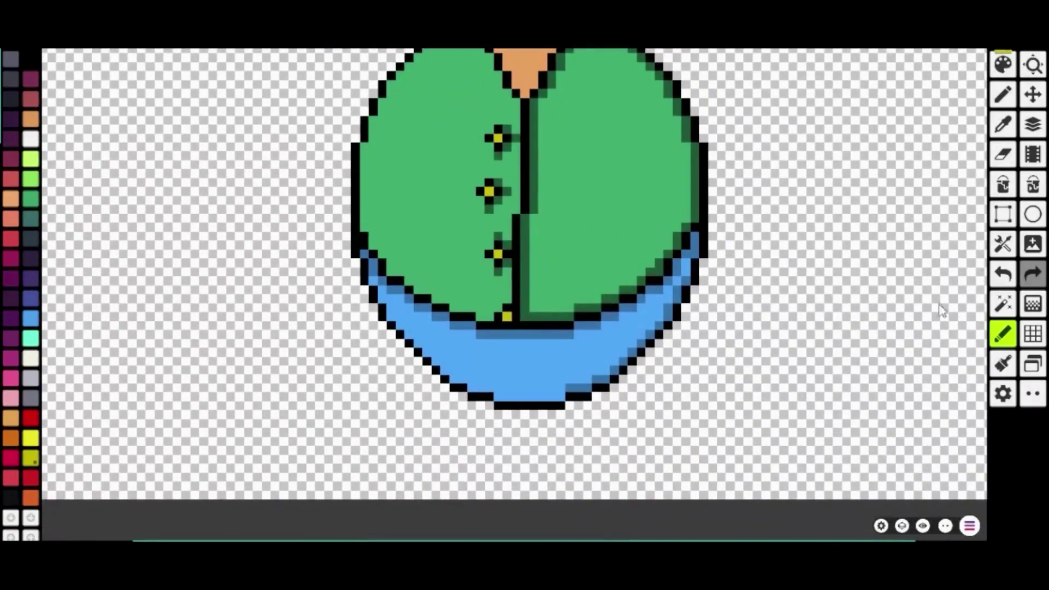
{"action": "left_click", "coordinate": [1032, 216]}
{"action": "mouse_move", "coordinate": [789, 178]}
{"action": "left_mouse_down"}
{"action": "mouse_move", "coordinate": [818, 227]}
{"action": "mouse_move", "coordinate": [835, 337]}
{"action": "mouse_move", "coordinate": [620, 437]}
{"action": "mouse_move", "coordinate": [623, 421]}
{"action": "mouse_move", "coordinate": [627, 436]}
{"action": "mouse_move", "coordinate": [896, 387]}
{"action": "mouse_move", "coordinate": [752, 394]}
{"action": "left_mouse_up"}
{"action": "left_click", "coordinate": [754, 462]}
- Duplicate the leg outline and place one copy under each side of the blue lower body
{"action": "left_click", "coordinate": [1011, 217]}
{"action": "left_click_drag", "start_coordinate": [730, 260], "coordinate": [793, 450]}
{"action": "left_click", "coordinate": [543, 506]}
{"action": "left_click", "coordinate": [588, 311]}
{"action": "mouse_move", "coordinate": [776, 344]}
{"action": "left_mouse_down"}
{"action": "mouse_move", "coordinate": [484, 416]}
{"action": "mouse_move", "coordinate": [802, 417]}
{"action": "left_mouse_up"}
{"action": "mouse_move", "coordinate": [729, 270]}
{"action": "left_mouse_down"}
{"action": "mouse_move", "coordinate": [789, 437]}
{"action": "mouse_move", "coordinate": [422, 464]}
{"action": "mouse_move", "coordinate": [429, 448]}
{"action": "mouse_move", "coordinate": [445, 452]}
{"action": "mouse_move", "coordinate": [442, 442]}
{"action": "mouse_move", "coordinate": [445, 455]}
{"action": "left_mouse_up"}
{"action": "left_click_drag", "start_coordinate": [797, 257], "coordinate": [895, 451]}
{"action": "left_click_drag", "start_coordinate": [871, 409], "coordinate": [644, 474]}
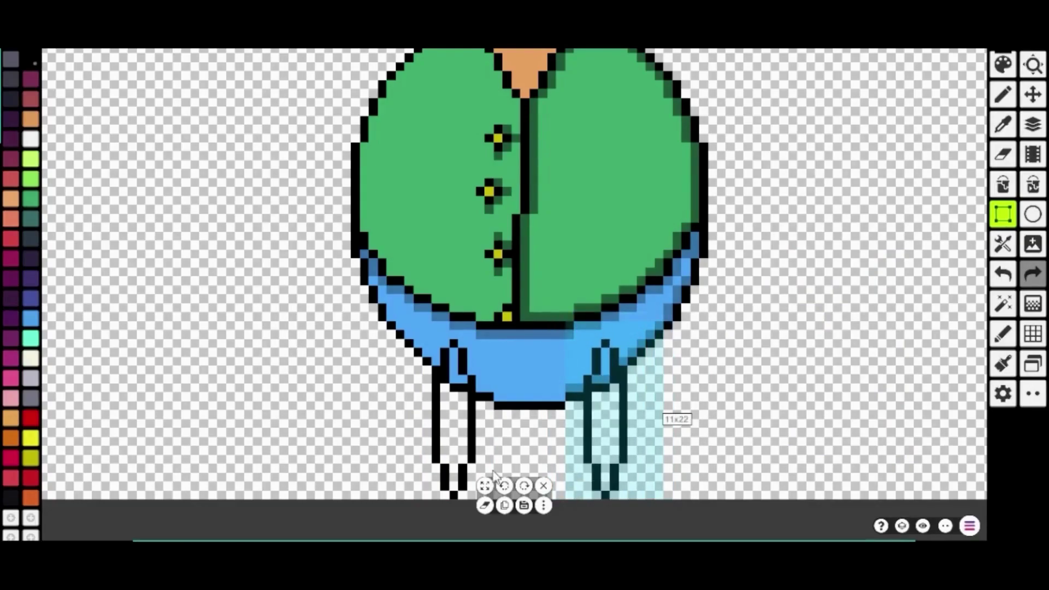
- Paint over the parts of the leg outlines that overlap the lower body with its blue
{"action": "left_click", "coordinate": [1012, 102]}
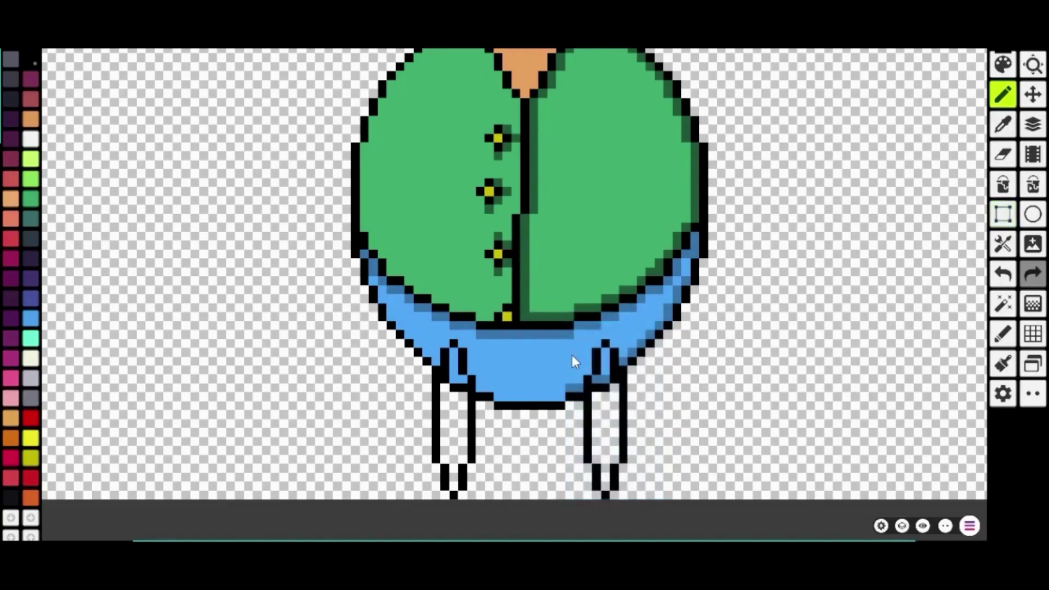
{"action": "scroll", "coordinate": [565, 355], "scroll_direction": "up", "scroll_amount": 2}
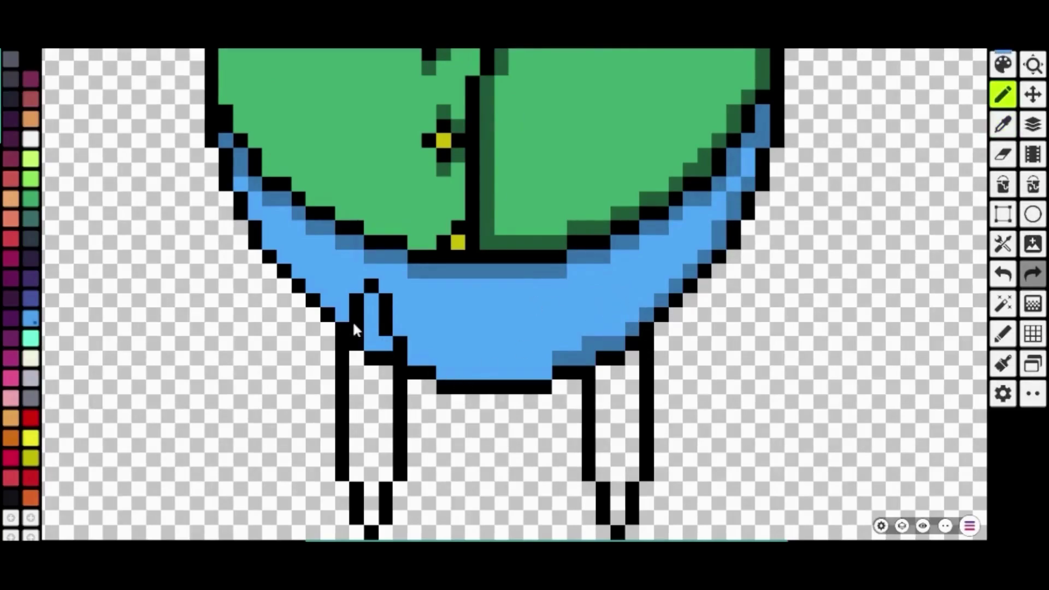
{"action": "mouse_move", "coordinate": [356, 328]}
{"action": "left_mouse_down"}
{"action": "mouse_move", "coordinate": [365, 297]}
{"action": "mouse_move", "coordinate": [407, 360]}
{"action": "left_mouse_up"}
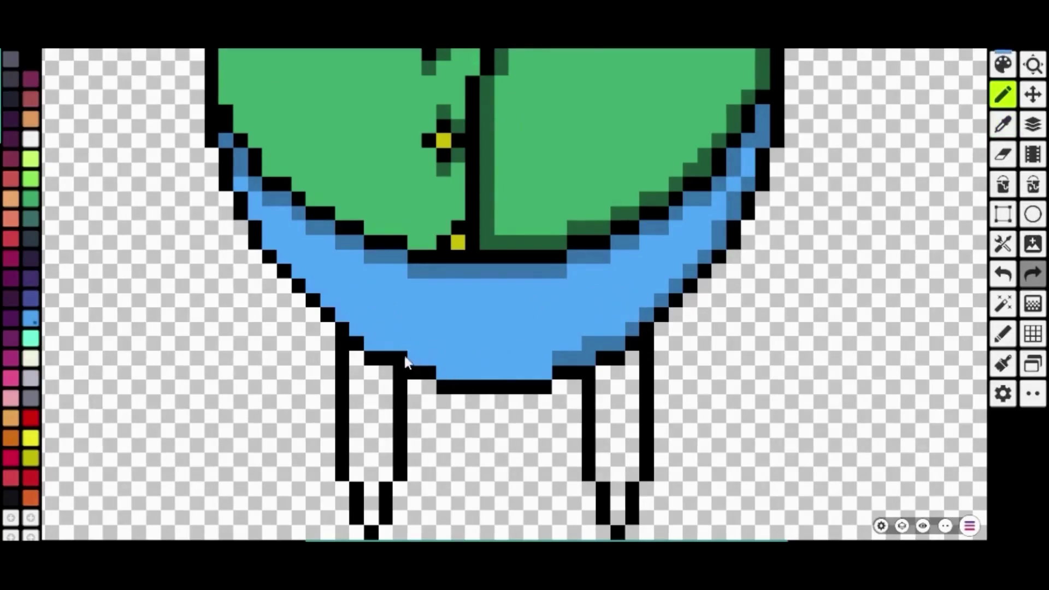
- Fill both legs with the same blue as the lower body
{"action": "scroll", "coordinate": [575, 389], "scroll_direction": "down", "scroll_amount": 2}
{"action": "left_click", "coordinate": [1004, 185]}
{"action": "left_click", "coordinate": [601, 418]}
{"action": "left_click", "coordinate": [448, 418]}
- Darken the blue fill of both legs with the shading pen
{"action": "scroll", "coordinate": [431, 465], "scroll_direction": "up", "scroll_amount": 2}
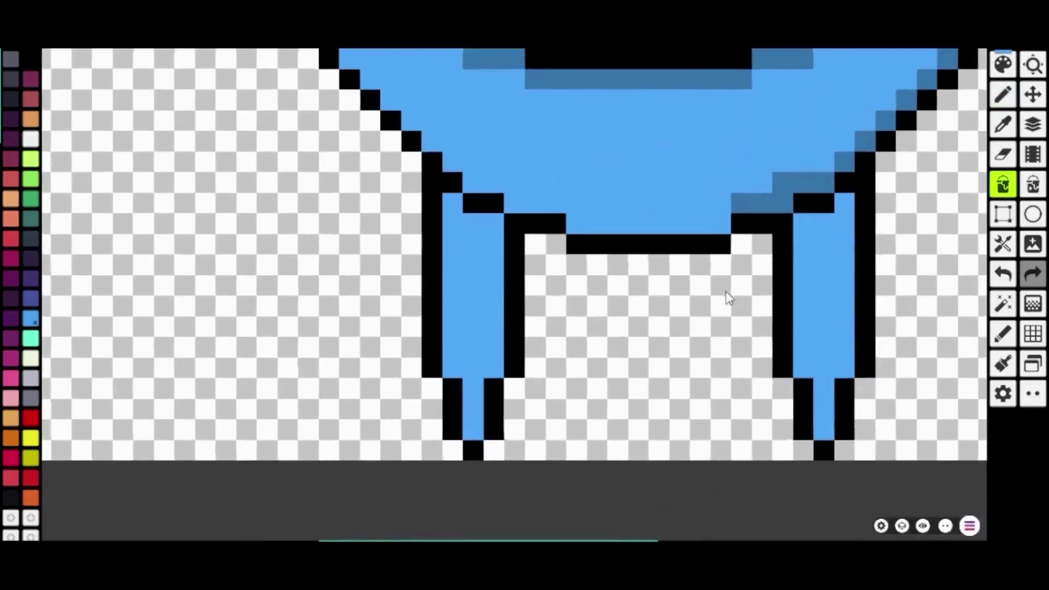
{"action": "left_click", "coordinate": [1003, 334]}
{"action": "mouse_move", "coordinate": [452, 217]}
{"action": "left_mouse_down"}
{"action": "mouse_move", "coordinate": [473, 284]}
{"action": "mouse_move", "coordinate": [475, 421]}
{"action": "mouse_move", "coordinate": [494, 312]}
{"action": "mouse_move", "coordinate": [495, 374]}
{"action": "left_mouse_up"}
{"action": "mouse_move", "coordinate": [803, 216]}
{"action": "left_mouse_down"}
{"action": "mouse_move", "coordinate": [800, 309]}
{"action": "mouse_move", "coordinate": [827, 396]}
{"action": "left_mouse_up"}
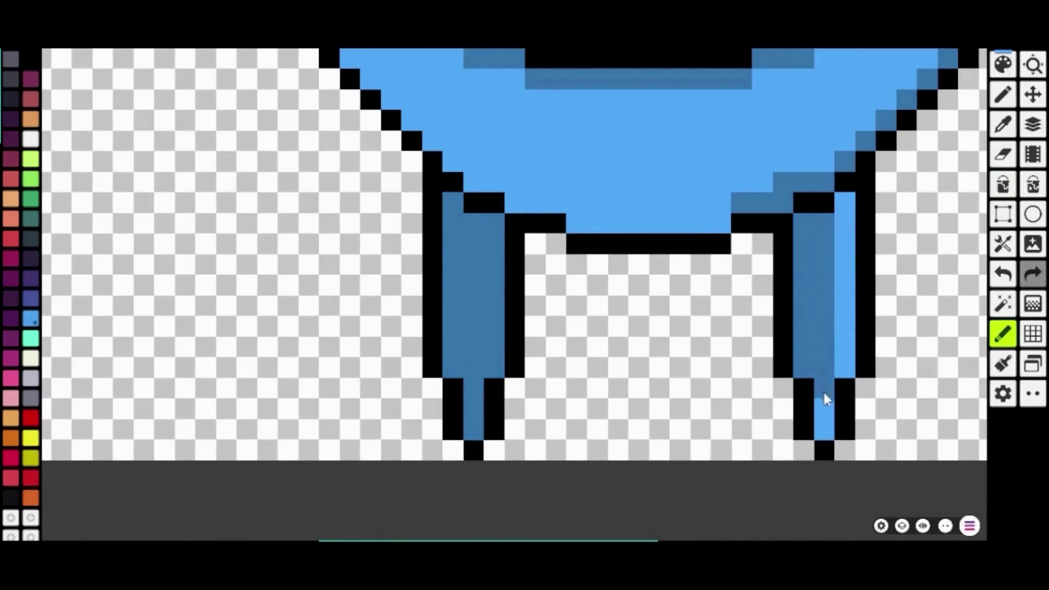
{"action": "left_click_drag", "start_coordinate": [843, 209], "coordinate": [845, 323]}
- Draw a 28x26 pixel black ellipse outline in the empty area to the right of the character
{"action": "scroll", "coordinate": [623, 311], "scroll_direction": "down", "scroll_amount": 6}
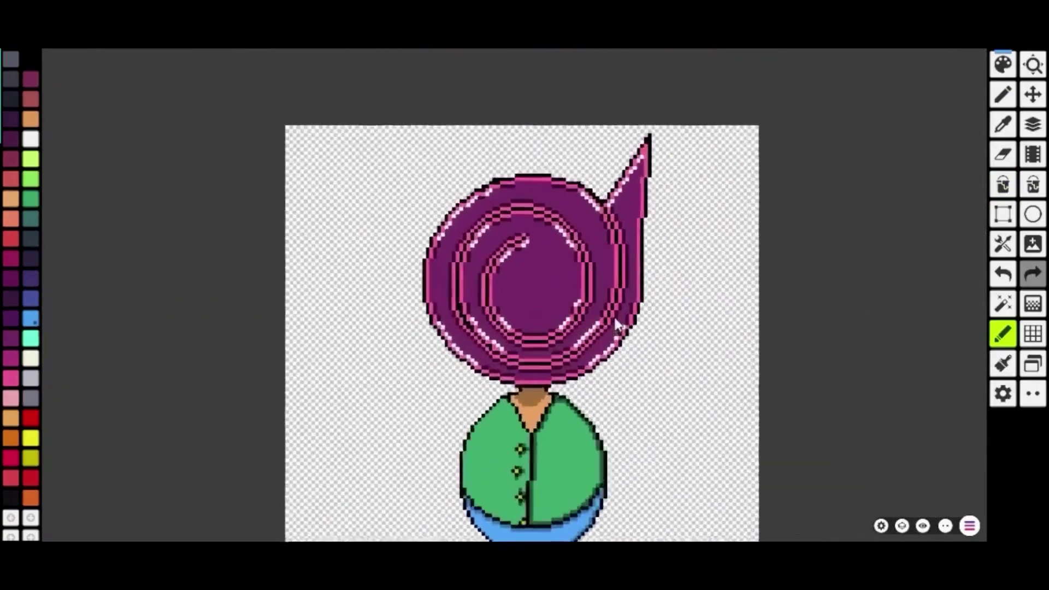
{"action": "scroll", "coordinate": [632, 299], "scroll_direction": "up", "scroll_amount": 1}
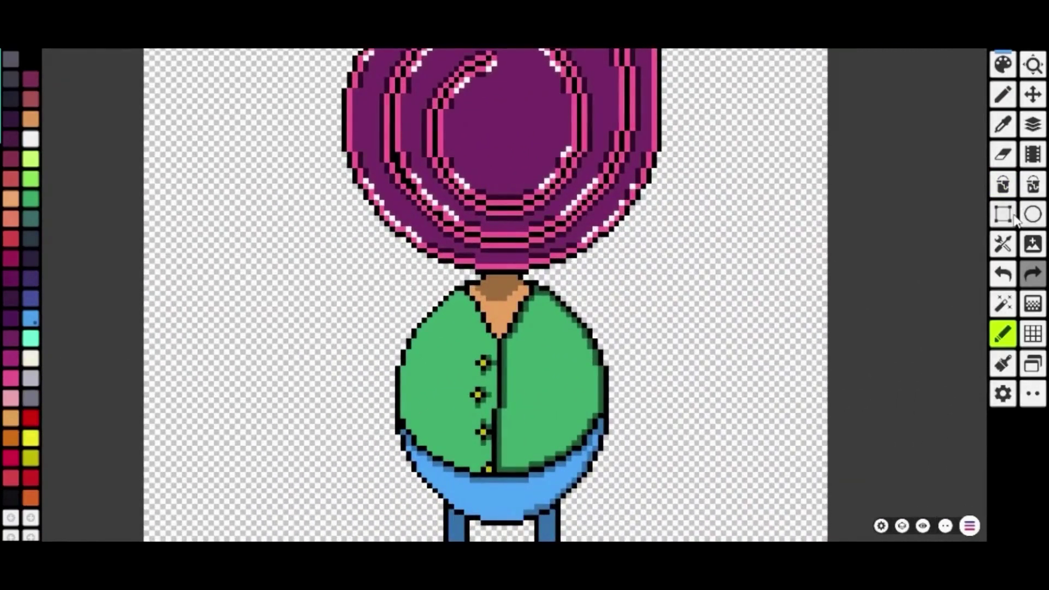
{"action": "left_click", "coordinate": [1032, 215]}
{"action": "scroll", "coordinate": [656, 305], "scroll_direction": "up", "scroll_amount": 5}
{"action": "left_click_drag", "start_coordinate": [466, 231], "coordinate": [792, 513]}
{"action": "left_click_drag", "start_coordinate": [791, 231], "coordinate": [863, 146]}
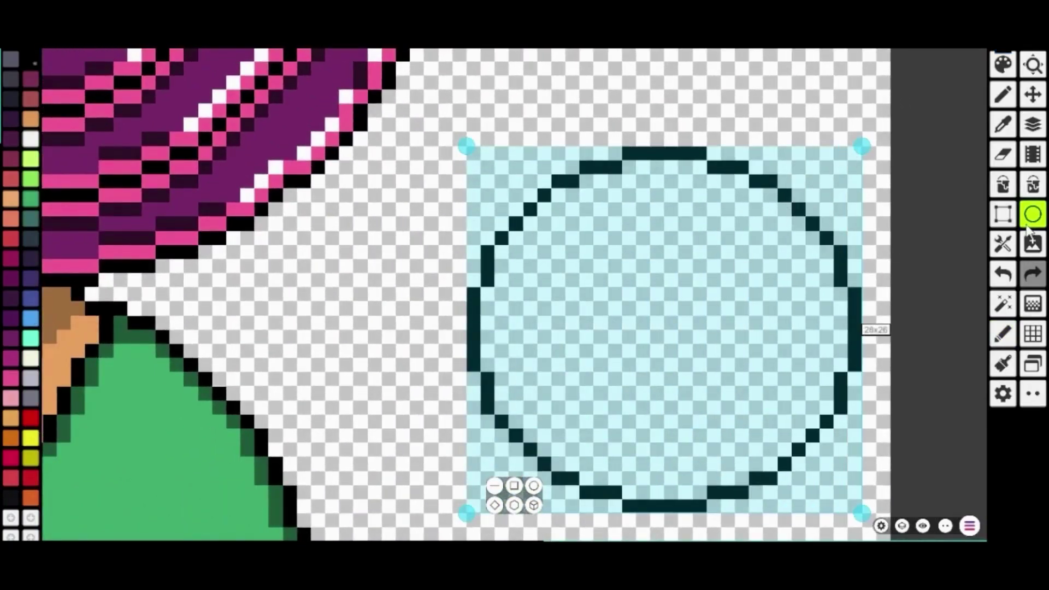
- Draw a second ellipse of 24x19 pixels inside the upper part of the large ellipse, just touching its top edge
{"action": "left_click", "coordinate": [414, 213]}
{"action": "left_click_drag", "start_coordinate": [481, 75], "coordinate": [842, 402]}
{"action": "left_click_drag", "start_coordinate": [846, 74], "coordinate": [814, 110]}
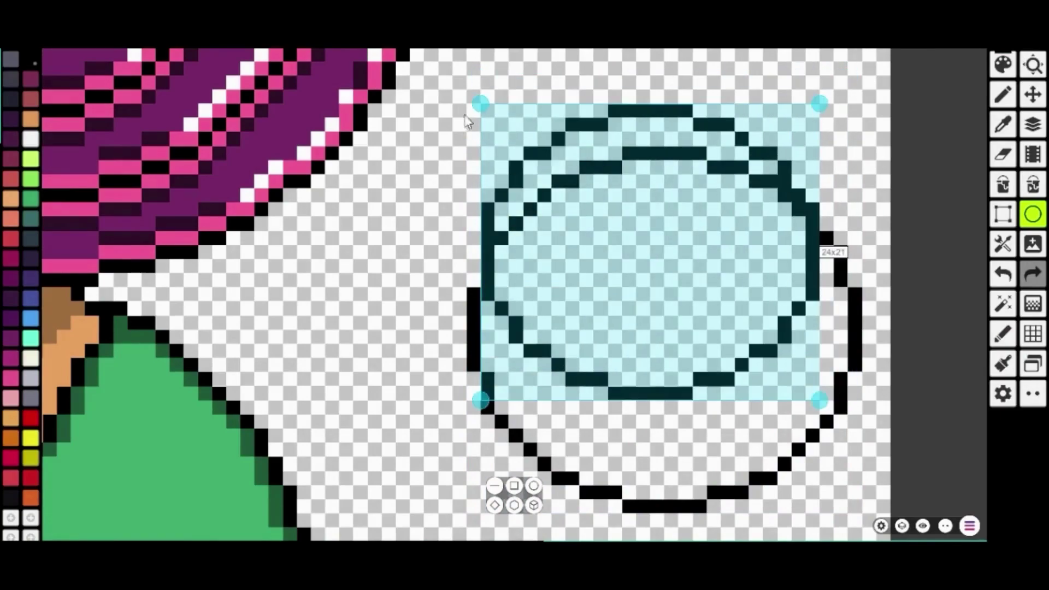
{"action": "left_click_drag", "start_coordinate": [479, 106], "coordinate": [497, 141]}
{"action": "left_click_drag", "start_coordinate": [823, 135], "coordinate": [833, 143]}
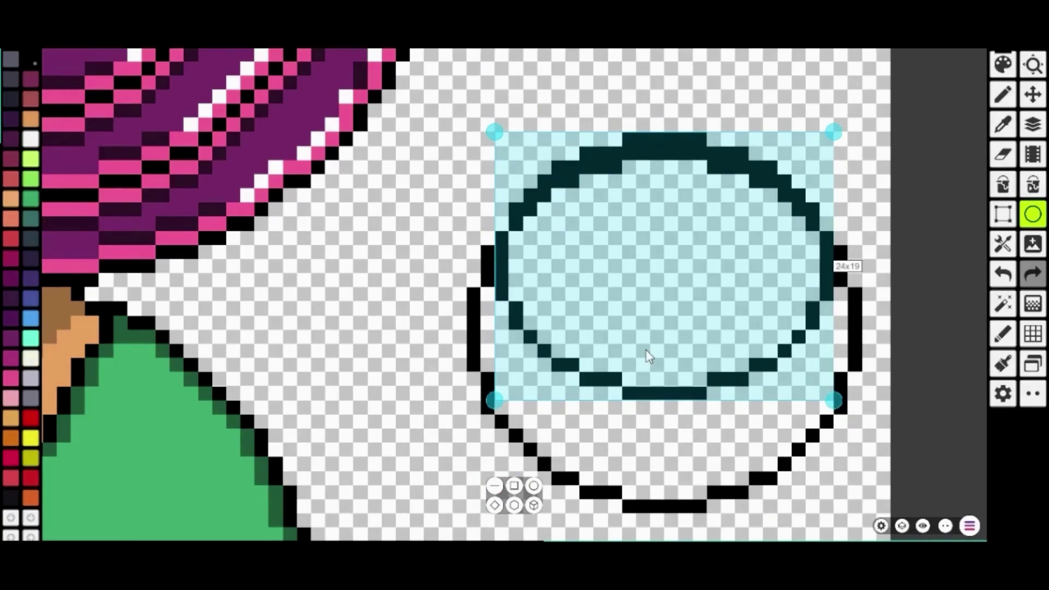
{"action": "scroll", "coordinate": [466, 354], "scroll_direction": "down", "scroll_amount": 4}
{"action": "scroll", "coordinate": [587, 429], "scroll_direction": "up", "scroll_amount": 5}
{"action": "scroll", "coordinate": [589, 433], "scroll_direction": "down", "scroll_amount": 1}
{"action": "scroll", "coordinate": [589, 433], "scroll_direction": "up", "scroll_amount": 1}
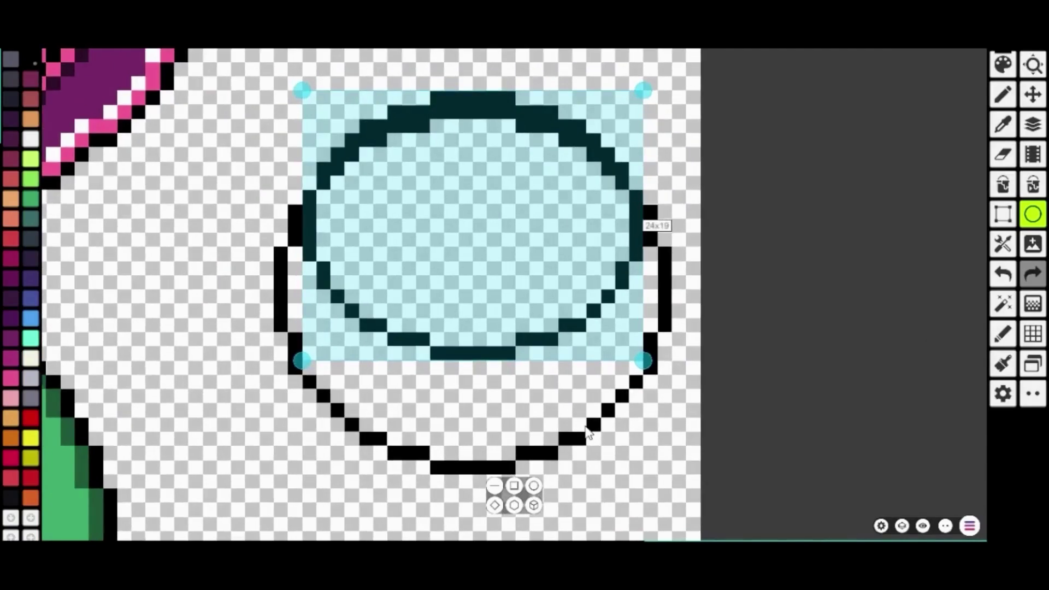
{"action": "scroll", "coordinate": [473, 325], "scroll_direction": "down", "scroll_amount": 3}
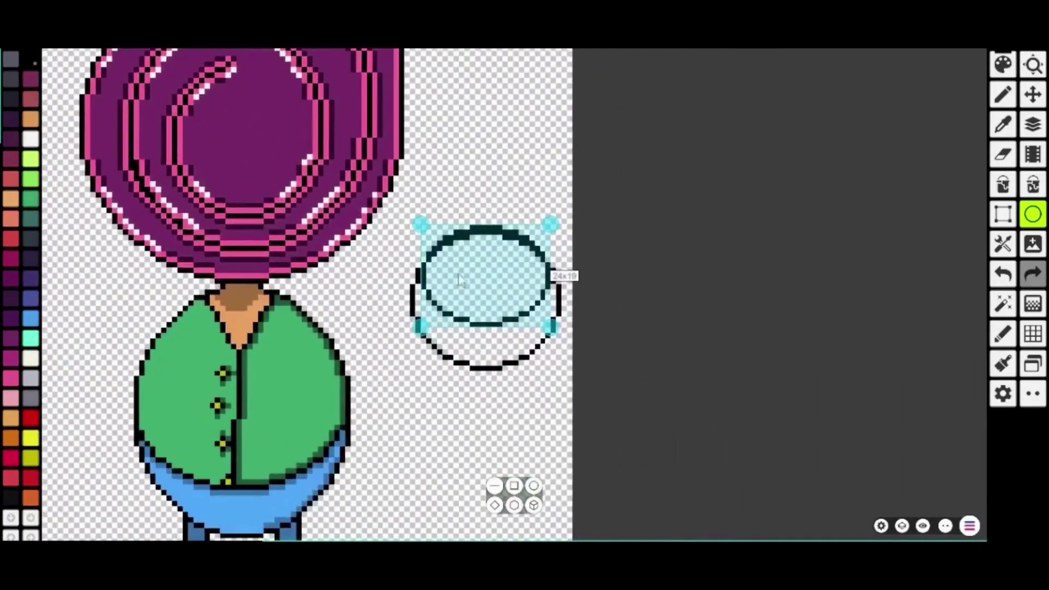
- Undo the two overlapping ellipses in the empty area beside the character
{"action": "left_click", "coordinate": [542, 436]}
{"action": "left_click", "coordinate": [1005, 280]}
{"action": "left_click", "coordinate": [1004, 279]}
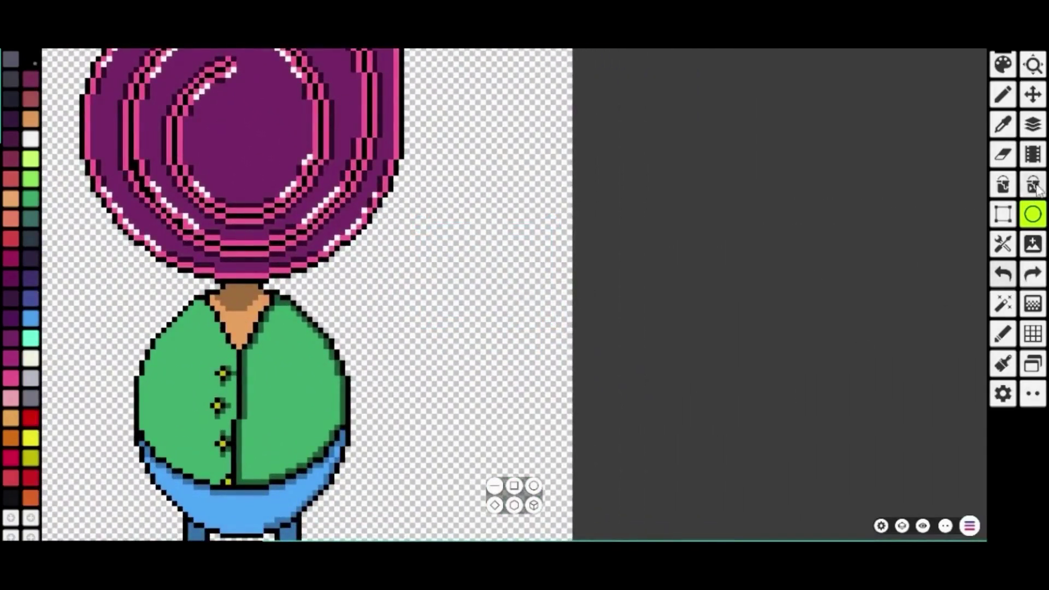
- Draw a tall, narrow black ellipse outline beside the character and place a duplicate of it alongside
{"action": "left_click", "coordinate": [533, 485]}
{"action": "left_click_drag", "start_coordinate": [436, 248], "coordinate": [372, 445]}
{"action": "left_click", "coordinate": [464, 413]}
{"action": "left_click", "coordinate": [1003, 215]}
{"action": "left_click_drag", "start_coordinate": [360, 239], "coordinate": [447, 460]}
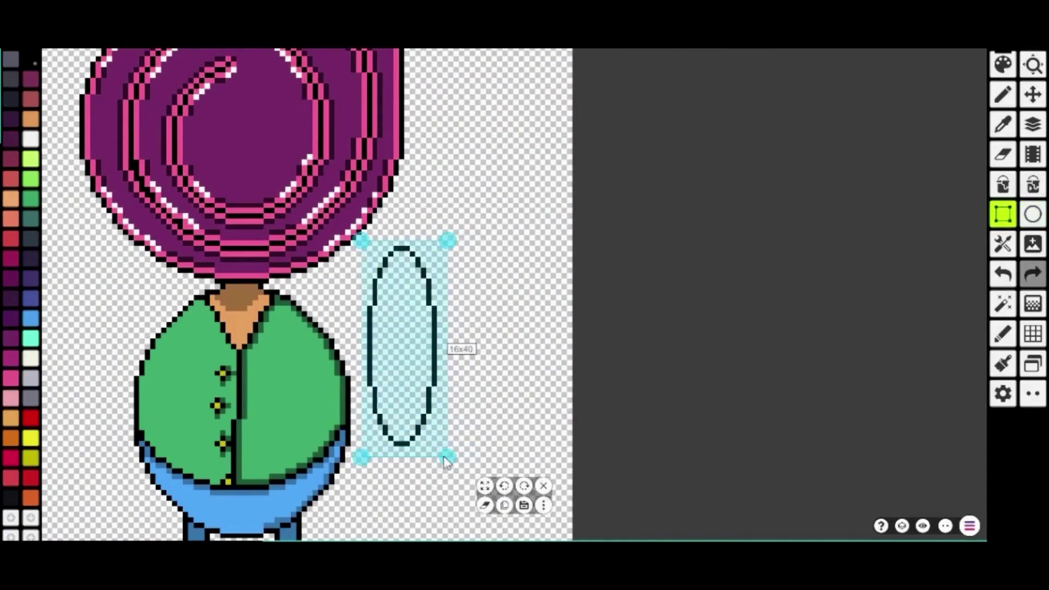
{"action": "left_click", "coordinate": [543, 505]}
{"action": "left_click", "coordinate": [603, 315]}
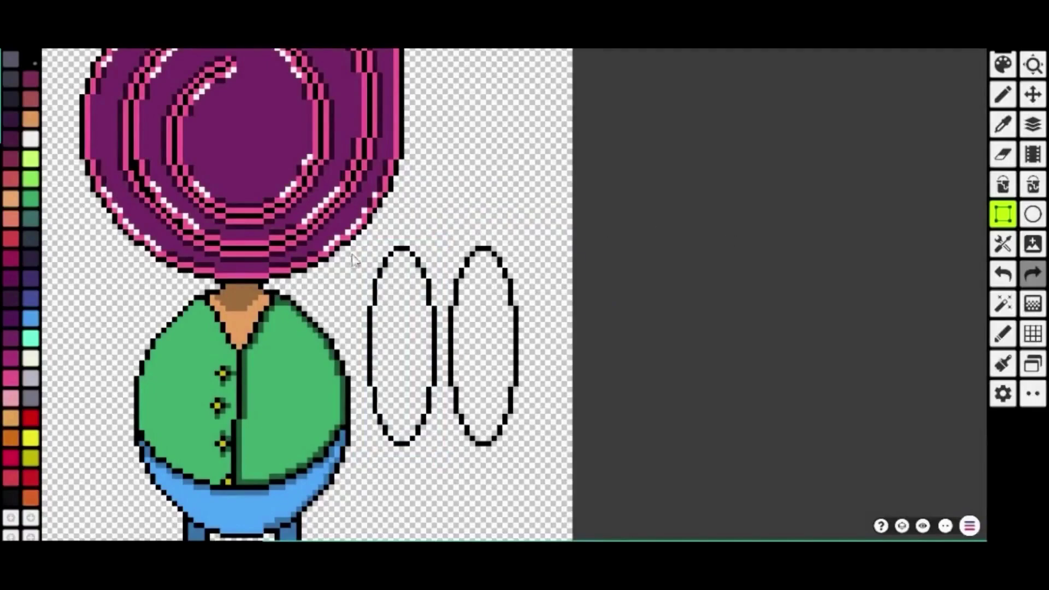
- Move the first tall ellipse onto its duplicate with a slight offset, so the overlap outlines a curved arm
{"action": "left_click_drag", "start_coordinate": [357, 247], "coordinate": [439, 458]}
{"action": "left_click_drag", "start_coordinate": [358, 457], "coordinate": [369, 458]}
{"action": "left_click_drag", "start_coordinate": [384, 420], "coordinate": [494, 441]}
{"action": "left_click", "coordinate": [421, 364]}
- Erase the surplus lines of the overlapping ellipses, leaving only the thin crescent-shaped arm outline
{"action": "left_click", "coordinate": [1003, 155]}
{"action": "scroll", "coordinate": [479, 345], "scroll_direction": "up", "scroll_amount": 5}
{"action": "left_click_drag", "start_coordinate": [548, 160], "coordinate": [563, 185]}
{"action": "mouse_move", "coordinate": [534, 498]}
{"action": "left_mouse_down"}
{"action": "mouse_move", "coordinate": [518, 350]}
{"action": "mouse_move", "coordinate": [541, 410]}
{"action": "mouse_move", "coordinate": [612, 262]}
{"action": "mouse_move", "coordinate": [554, 104]}
{"action": "mouse_move", "coordinate": [547, 324]}
{"action": "left_mouse_up"}
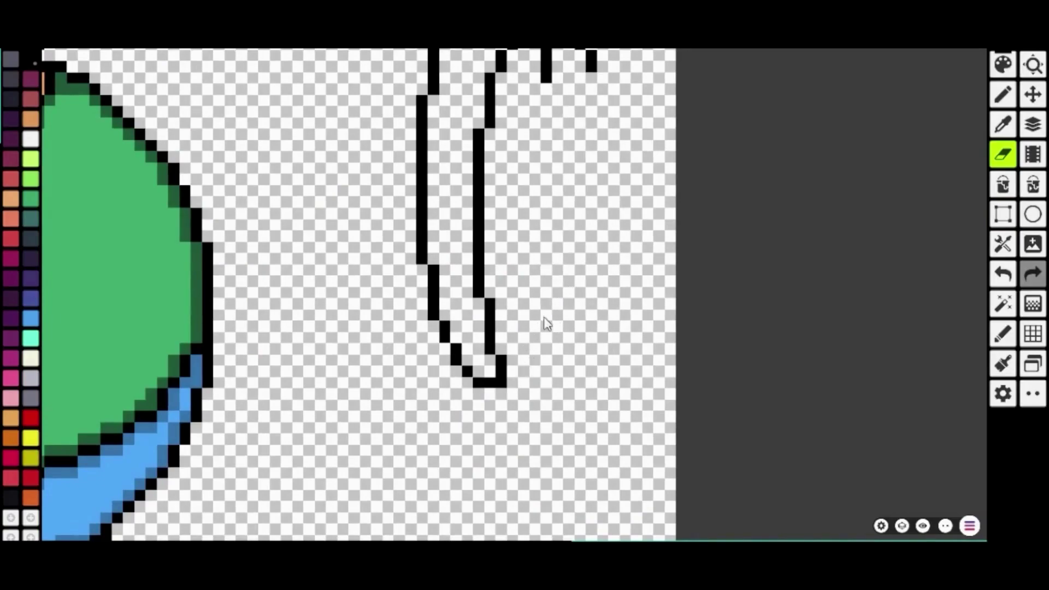
{"action": "left_click_drag", "start_coordinate": [548, 110], "coordinate": [548, 328]}
{"action": "scroll", "coordinate": [549, 328], "scroll_direction": "up", "scroll_amount": 2}
{"action": "mouse_move", "coordinate": [543, 257]}
{"action": "left_mouse_down"}
{"action": "mouse_move", "coordinate": [602, 267]}
{"action": "mouse_move", "coordinate": [604, 278]}
{"action": "left_mouse_up"}
{"action": "scroll", "coordinate": [718, 225], "scroll_direction": "down", "scroll_amount": 5}
{"action": "mouse_move", "coordinate": [541, 375]}
{"action": "left_mouse_down"}
{"action": "mouse_move", "coordinate": [718, 225]}
{"action": "mouse_move", "coordinate": [626, 192]}
{"action": "left_mouse_up"}
- Draw a cuff line across the upper arm outline and erase the surplus pixels around it
{"action": "left_click", "coordinate": [1033, 215]}
{"action": "mouse_move", "coordinate": [713, 244]}
{"action": "left_mouse_down"}
{"action": "mouse_move", "coordinate": [607, 441]}
{"action": "mouse_move", "coordinate": [638, 538]}
{"action": "left_mouse_up"}
{"action": "mouse_move", "coordinate": [515, 317]}
{"action": "left_mouse_down"}
{"action": "mouse_move", "coordinate": [572, 357]}
{"action": "mouse_move", "coordinate": [558, 183]}
{"action": "mouse_move", "coordinate": [531, 321]}
{"action": "mouse_move", "coordinate": [585, 272]}
{"action": "left_mouse_up"}
{"action": "scroll", "coordinate": [519, 290], "scroll_direction": "up", "scroll_amount": 3}
{"action": "key", "text": "e"}
{"action": "mouse_move", "coordinate": [609, 292]}
{"action": "left_mouse_down"}
{"action": "mouse_move", "coordinate": [619, 306]}
{"action": "mouse_move", "coordinate": [589, 343]}
{"action": "left_mouse_up"}
{"action": "left_click_drag", "start_coordinate": [596, 350], "coordinate": [510, 249]}
- Fill the sleeve with the shirt's green and the rest of the arm with the neck's skin colour
{"action": "key", "text": "i"}
{"action": "left_click", "coordinate": [187, 382]}
{"action": "key", "text": "b"}
{"action": "left_click", "coordinate": [469, 207]}
{"action": "left_click_drag", "start_coordinate": [469, 213], "coordinate": [673, 78]}
{"action": "key", "text": "i"}
{"action": "left_click", "coordinate": [252, 126]}
{"action": "key", "text": "b"}
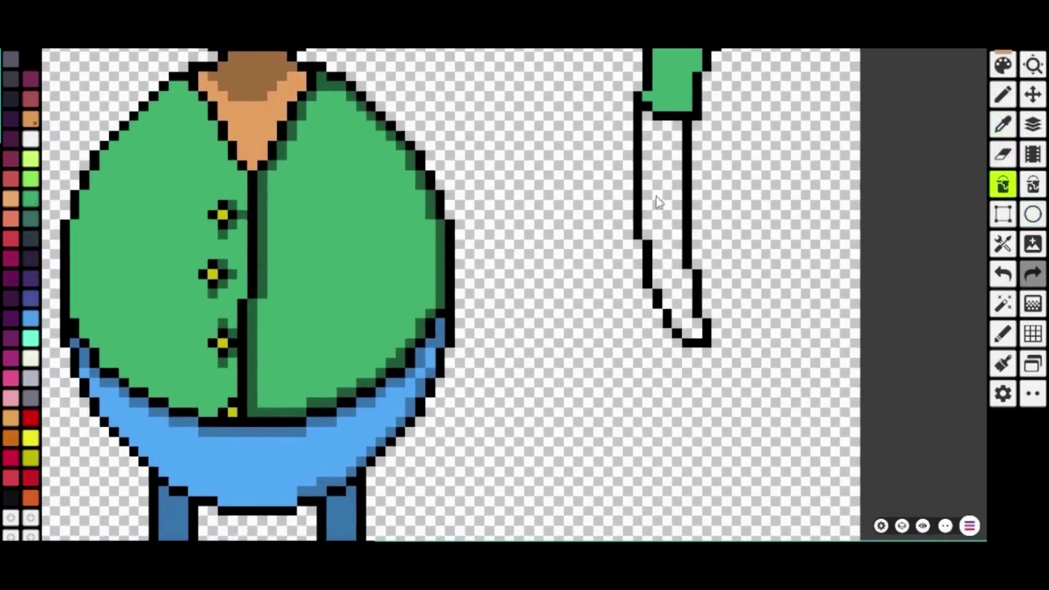
{"action": "left_click", "coordinate": [655, 197]}
- Move the finished arm to the empty area left of the character and add a mirrored copy beside it
{"action": "scroll", "coordinate": [655, 197], "scroll_direction": "down", "scroll_amount": 4}
{"action": "left_click_drag", "start_coordinate": [579, 441], "coordinate": [608, 276]}
{"action": "key", "text": "s"}
{"action": "left_click_drag", "start_coordinate": [561, 105], "coordinate": [664, 360]}
{"action": "left_click_drag", "start_coordinate": [620, 310], "coordinate": [555, 385]}
{"action": "left_click_drag", "start_coordinate": [658, 349], "coordinate": [871, 263]}
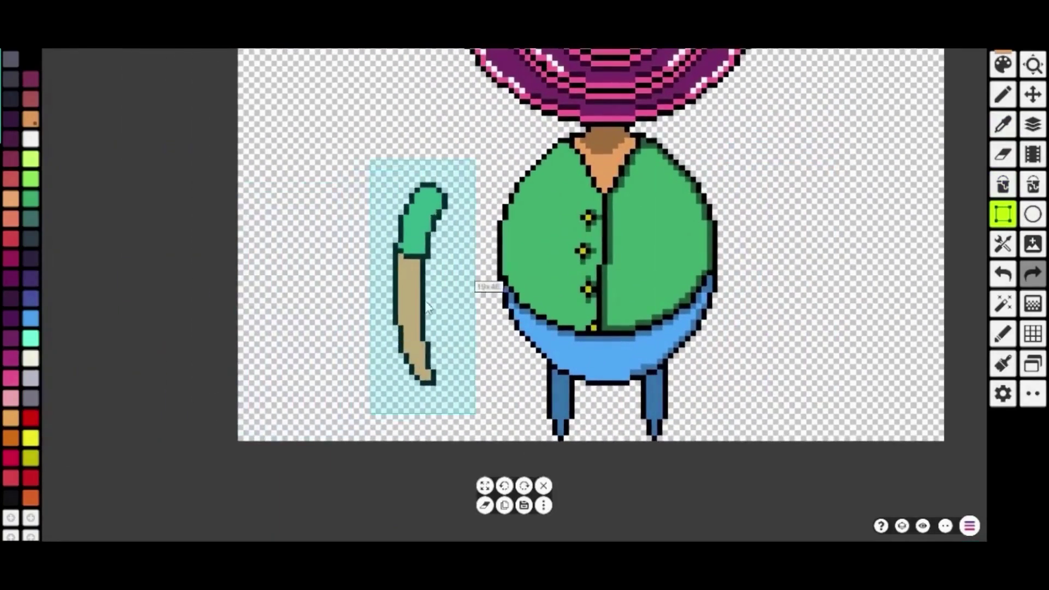
{"action": "left_click_drag", "start_coordinate": [422, 288], "coordinate": [306, 288]}
{"action": "left_click", "coordinate": [596, 323]}
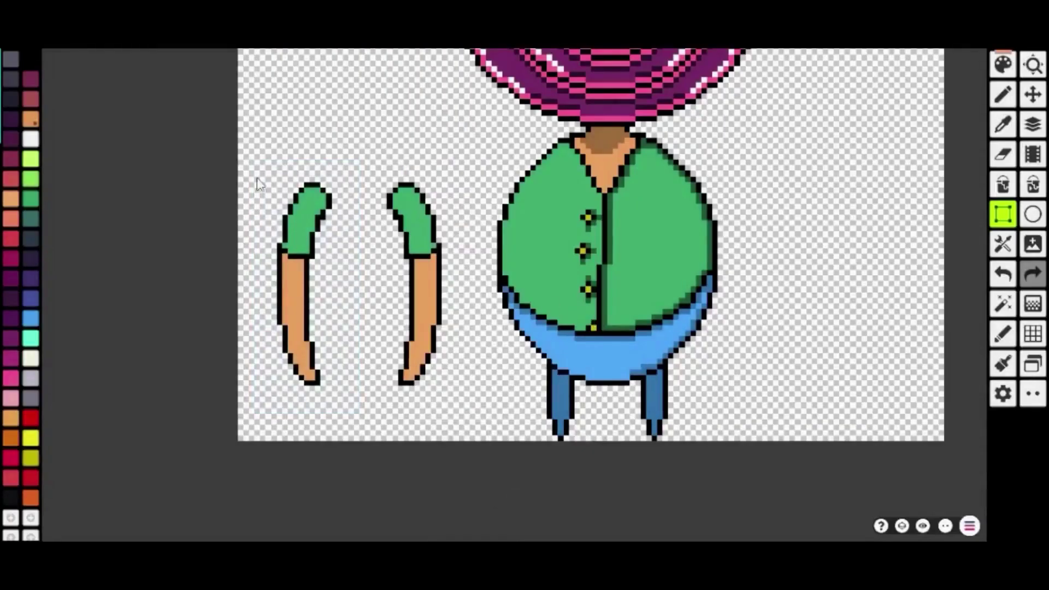
- Attach the two arms to the left and right sides of the shirt at shoulder height
{"action": "left_click_drag", "start_coordinate": [246, 159], "coordinate": [356, 410]}
{"action": "left_click_drag", "start_coordinate": [368, 283], "coordinate": [571, 285]}
{"action": "left_click_drag", "start_coordinate": [344, 156], "coordinate": [459, 407]}
{"action": "left_click_drag", "start_coordinate": [418, 340], "coordinate": [714, 334]}
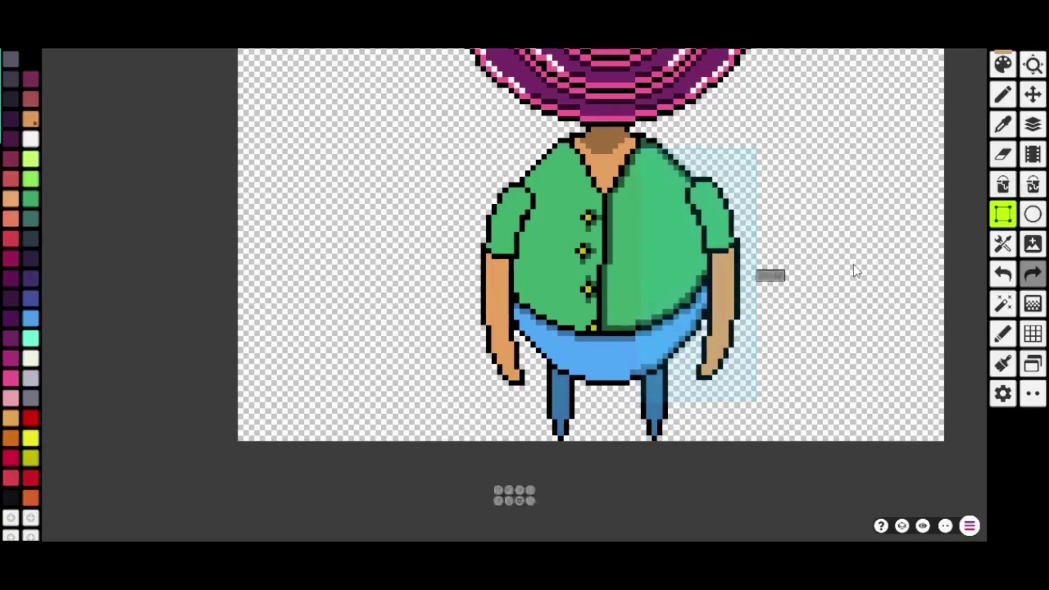
{"action": "left_click", "coordinate": [857, 271]}
- Darken the shirt along the inner edge of the left sleeve and arm with the shading pen
{"action": "scroll", "coordinate": [748, 263], "scroll_direction": "up", "scroll_amount": 5}
{"action": "left_click", "coordinate": [1003, 334]}
{"action": "scroll", "coordinate": [480, 133], "scroll_direction": "up", "scroll_amount": 2}
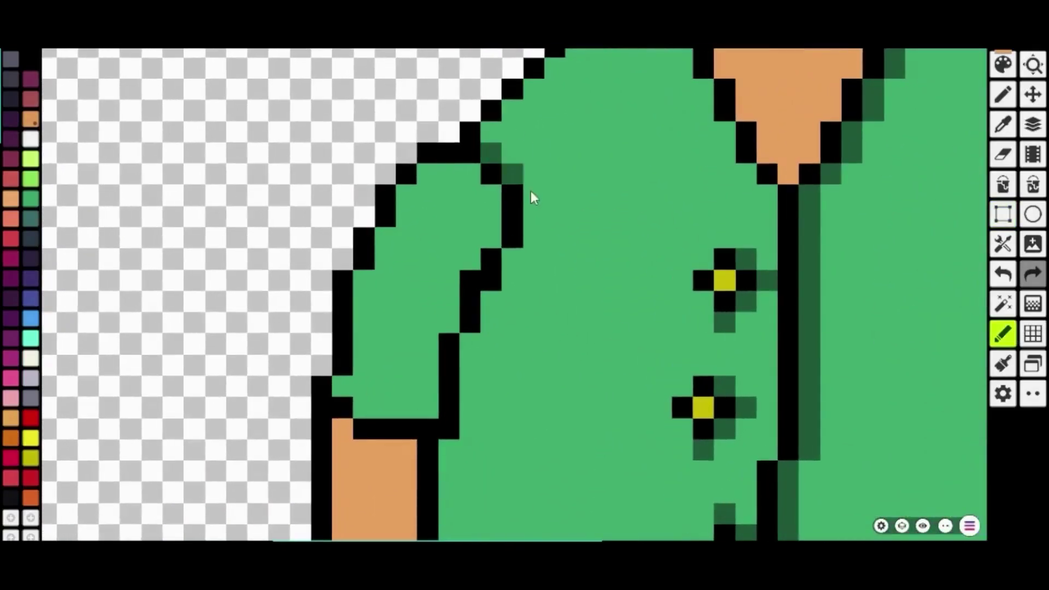
{"action": "left_click_drag", "start_coordinate": [472, 365], "coordinate": [471, 429]}
{"action": "left_click_drag", "start_coordinate": [480, 415], "coordinate": [630, 73]}
{"action": "left_click_drag", "start_coordinate": [599, 109], "coordinate": [600, 197]}
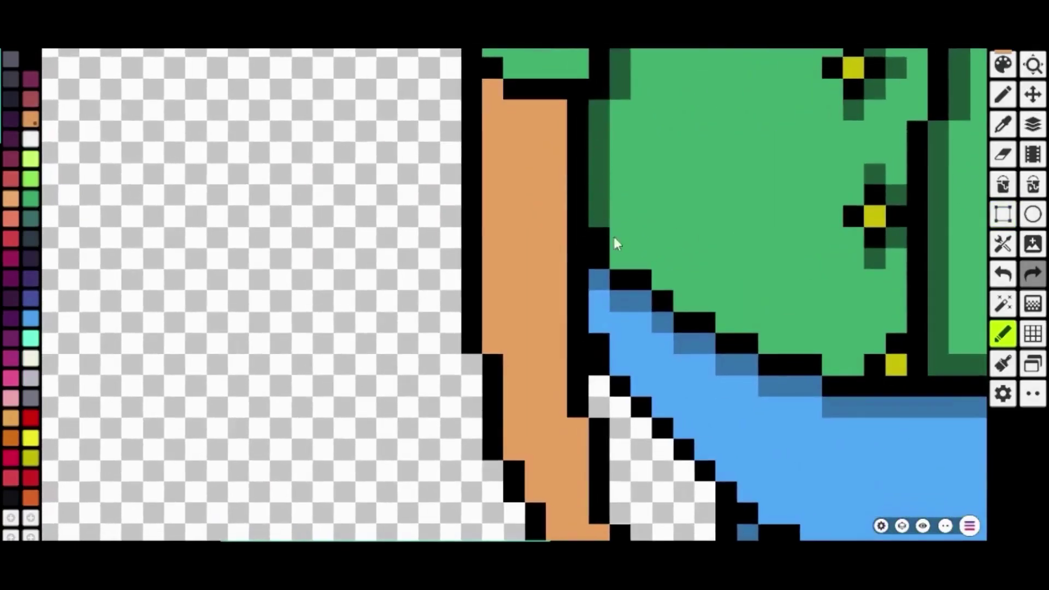
{"action": "left_click_drag", "start_coordinate": [621, 403], "coordinate": [557, 244]}
- Darken the shirt beside the right sleeve and shade that sleeve's outer edge
{"action": "left_click_drag", "start_coordinate": [869, 164], "coordinate": [262, 220]}
{"action": "scroll", "coordinate": [567, 237], "scroll_direction": "up", "scroll_amount": 6}
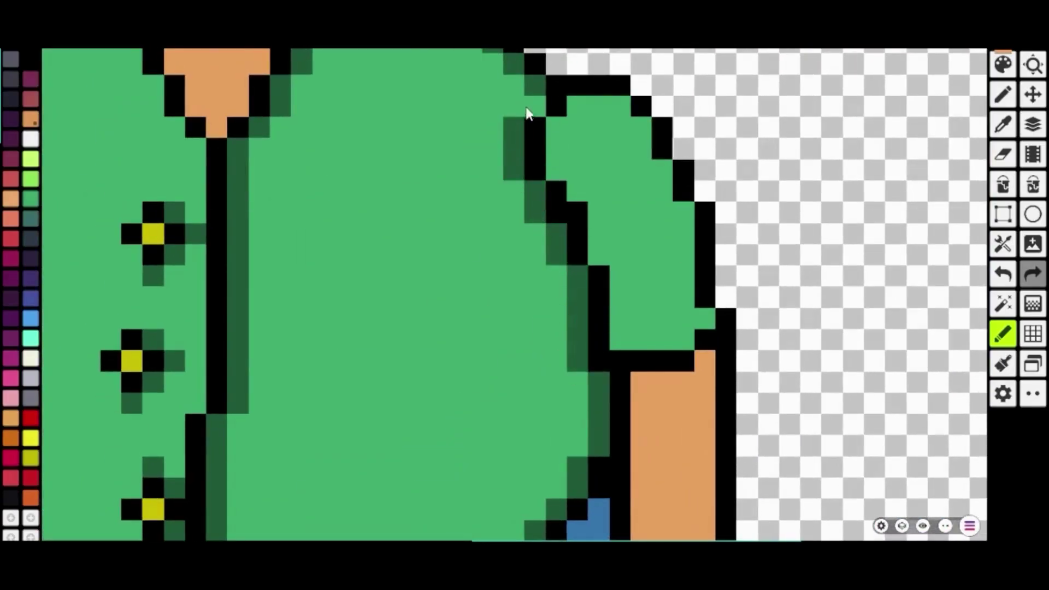
{"action": "scroll", "coordinate": [513, 196], "scroll_direction": "up", "scroll_amount": 2}
{"action": "scroll", "coordinate": [494, 178], "scroll_direction": "right", "scroll_amount": 3}
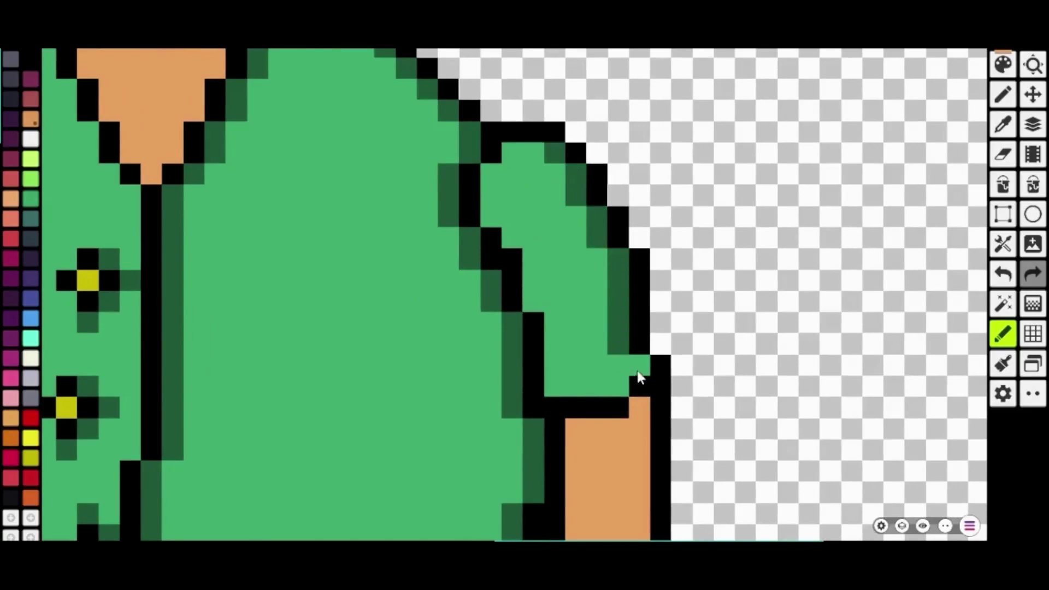
- Darken the left sleeve along its outer edge and above the cuff
{"action": "scroll", "coordinate": [630, 404], "scroll_direction": "down", "scroll_amount": 6}
{"action": "scroll", "coordinate": [732, 260], "scroll_direction": "left", "scroll_amount": 6}
{"action": "scroll", "coordinate": [470, 172], "scroll_direction": "up", "scroll_amount": 3}
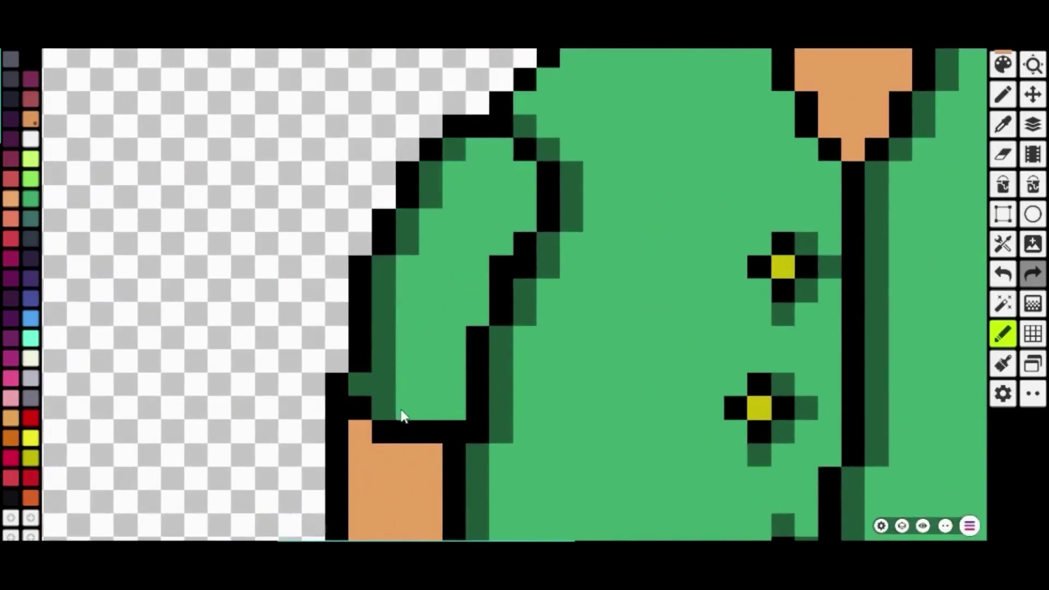
{"action": "left_click_drag", "start_coordinate": [403, 411], "coordinate": [455, 409]}
{"action": "left_click_drag", "start_coordinate": [710, 349], "coordinate": [375, 254]}
- Examine the whole character with both shaded arms attached
{"action": "scroll", "coordinate": [677, 283], "scroll_direction": "down", "scroll_amount": 3}
{"action": "scroll", "coordinate": [516, 198], "scroll_direction": "down", "scroll_amount": 6}
{"action": "mouse_move", "coordinate": [516, 198]}
{"action": "left_mouse_down"}
{"action": "mouse_move", "coordinate": [425, 189]}
{"action": "mouse_move", "coordinate": [508, 379]}
{"action": "mouse_move", "coordinate": [598, 371]}
{"action": "left_mouse_up"}
{"action": "scroll", "coordinate": [518, 203], "scroll_direction": "up", "scroll_amount": 1}
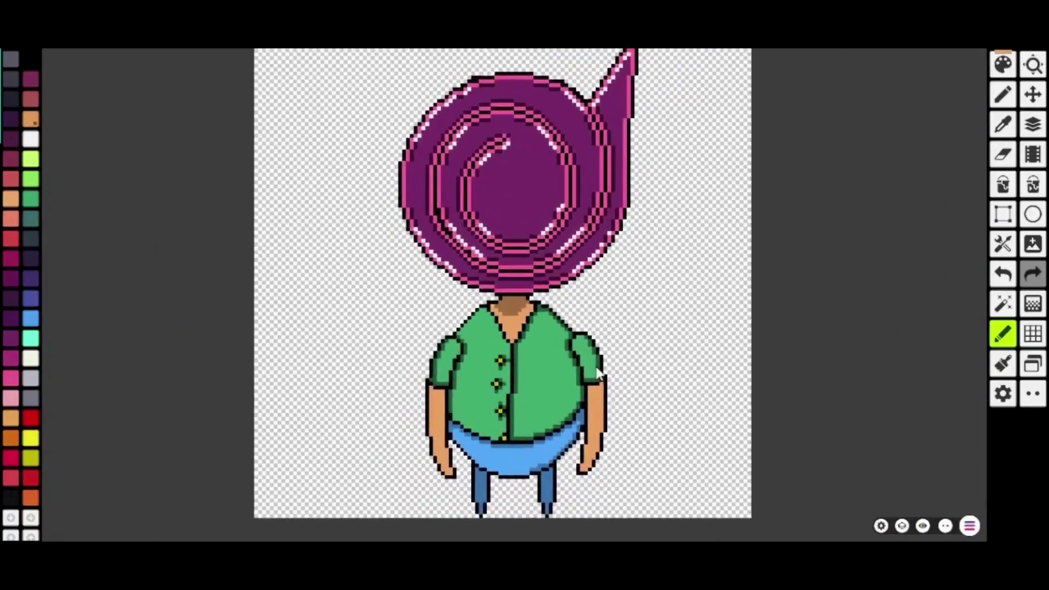
{"action": "scroll", "coordinate": [563, 369], "scroll_direction": "up", "scroll_amount": 1}
{"action": "scroll", "coordinate": [547, 344], "scroll_direction": "down", "scroll_amount": 1}
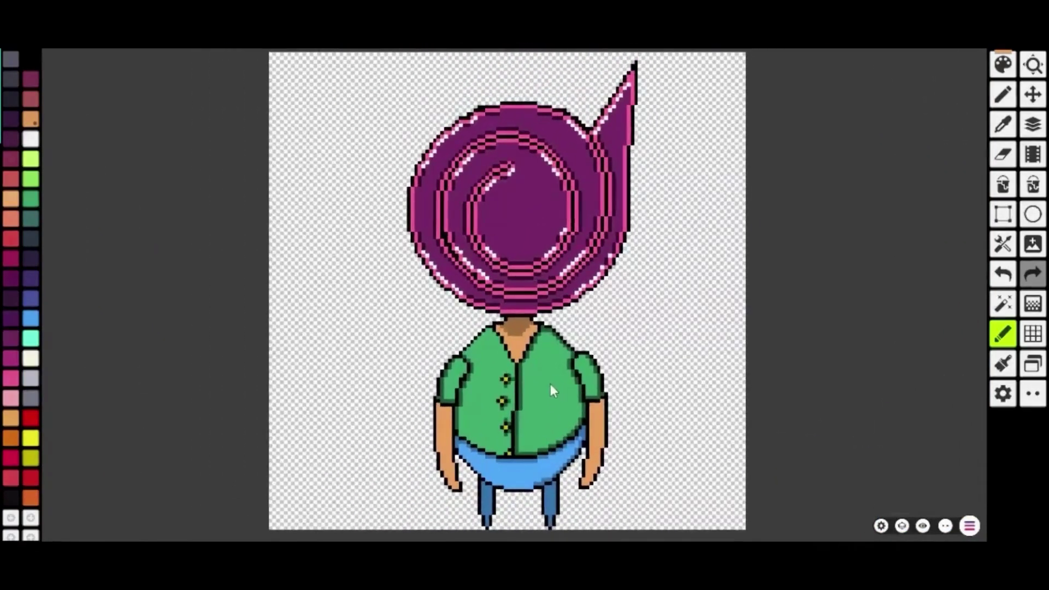
{"action": "scroll", "coordinate": [562, 360], "scroll_direction": "up", "scroll_amount": 1}
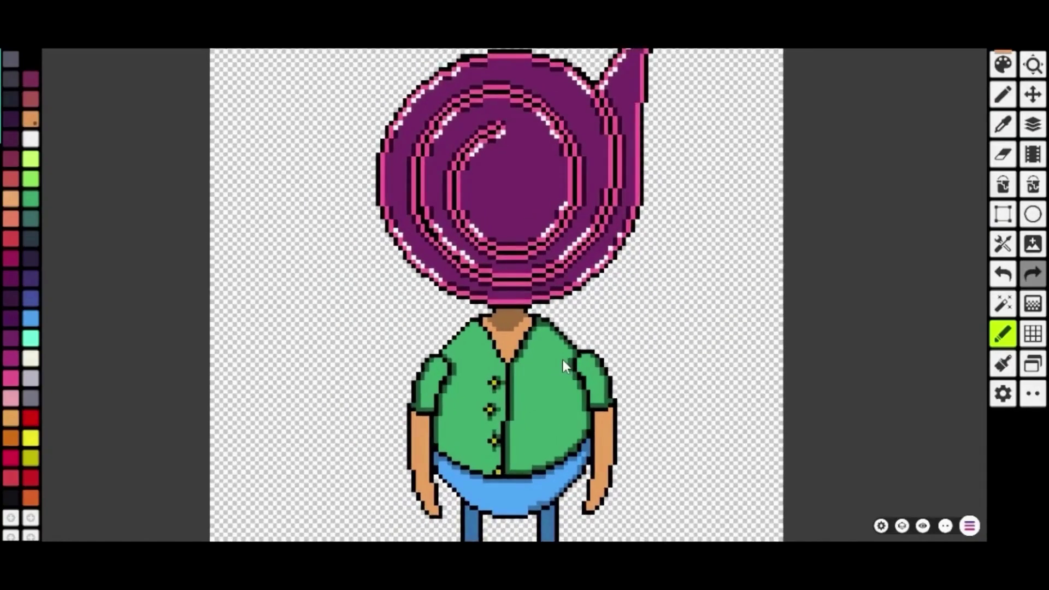
{"action": "scroll", "coordinate": [525, 171], "scroll_direction": "up", "scroll_amount": 3}
{"action": "scroll", "coordinate": [426, 118], "scroll_direction": "down", "scroll_amount": 3}
- Draw a black 13x18 pixel diamond outline in the empty area to the right of the character
{"action": "key", "text": "u"}
{"action": "left_click", "coordinate": [517, 506]}
{"action": "left_click_drag", "start_coordinate": [545, 201], "coordinate": [634, 397]}
{"action": "left_click_drag", "start_coordinate": [604, 342], "coordinate": [586, 333]}
{"action": "left_click", "coordinate": [31, 60]}
{"action": "left_click_drag", "start_coordinate": [619, 387], "coordinate": [621, 281]}
{"action": "left_click_drag", "start_coordinate": [598, 346], "coordinate": [605, 462]}
{"action": "mouse_move", "coordinate": [629, 407]}
{"action": "left_mouse_down"}
{"action": "mouse_move", "coordinate": [578, 424]}
{"action": "mouse_move", "coordinate": [573, 387]}
{"action": "mouse_move", "coordinate": [609, 424]}
{"action": "mouse_move", "coordinate": [426, 267]}
{"action": "mouse_move", "coordinate": [608, 410]}
{"action": "left_mouse_up"}
{"action": "left_click_drag", "start_coordinate": [620, 313], "coordinate": [602, 346]}
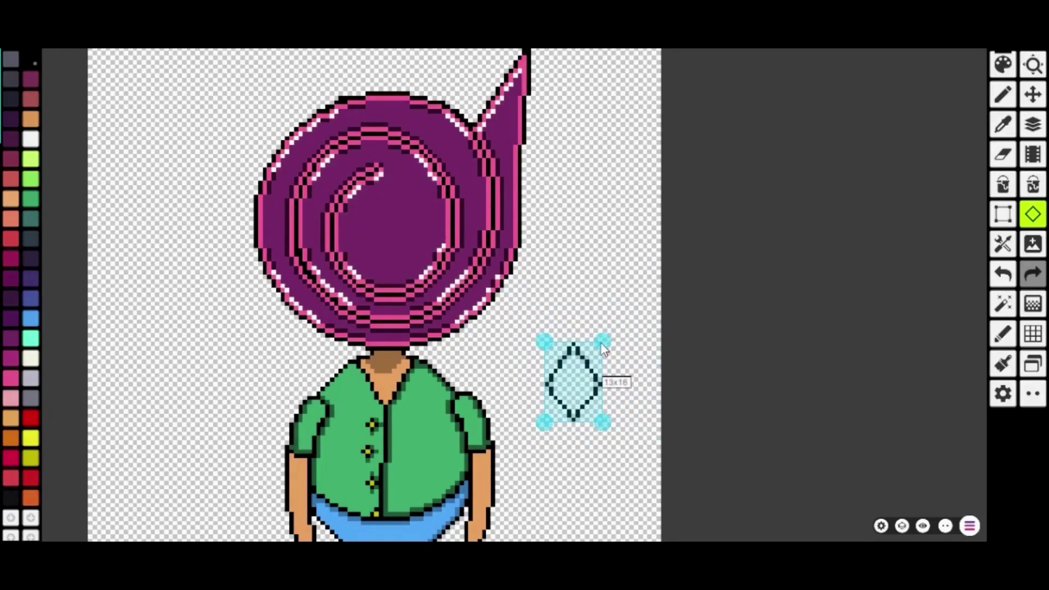
{"action": "left_click_drag", "start_coordinate": [588, 396], "coordinate": [409, 240]}
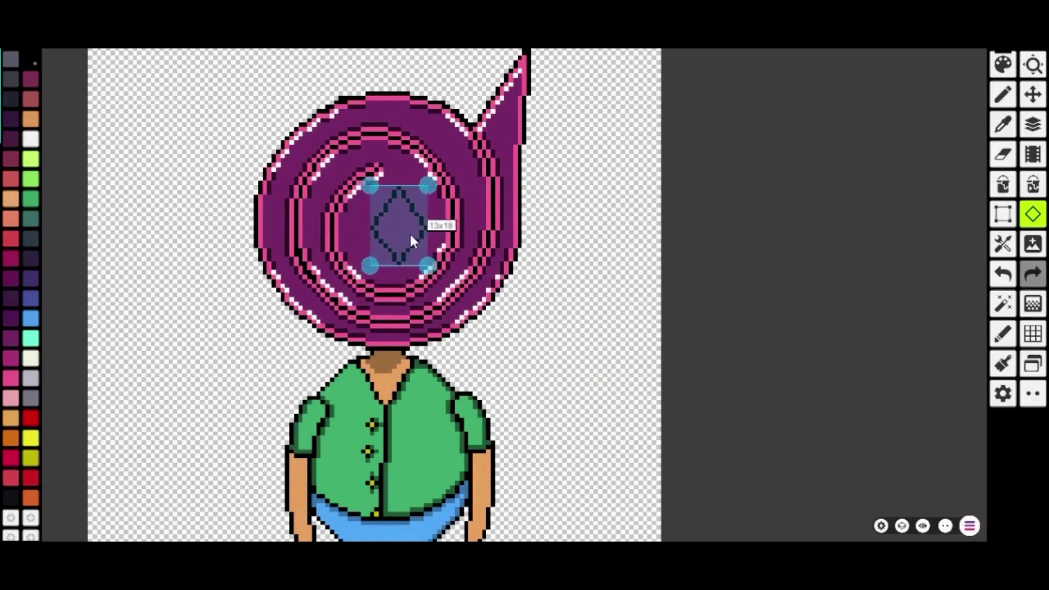
{"action": "key", "text": "ctrl+z"}
{"action": "left_click", "coordinate": [627, 252]}
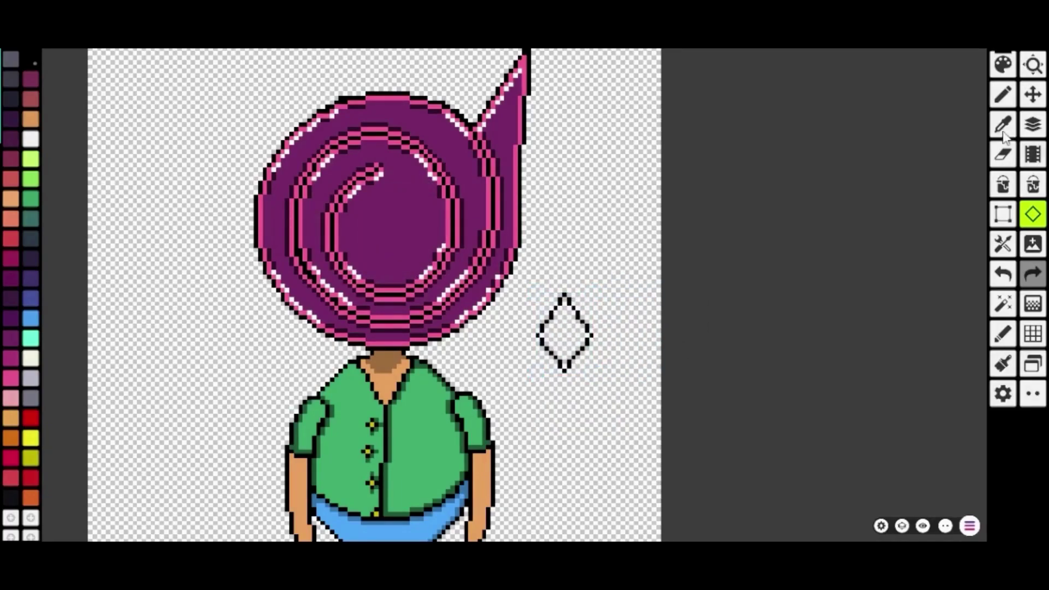
- Extend the diamond's top and bottom points with thin, slightly slanted black lines
{"action": "left_click", "coordinate": [1036, 221]}
{"action": "scroll", "coordinate": [573, 302], "scroll_direction": "up", "scroll_amount": 2}
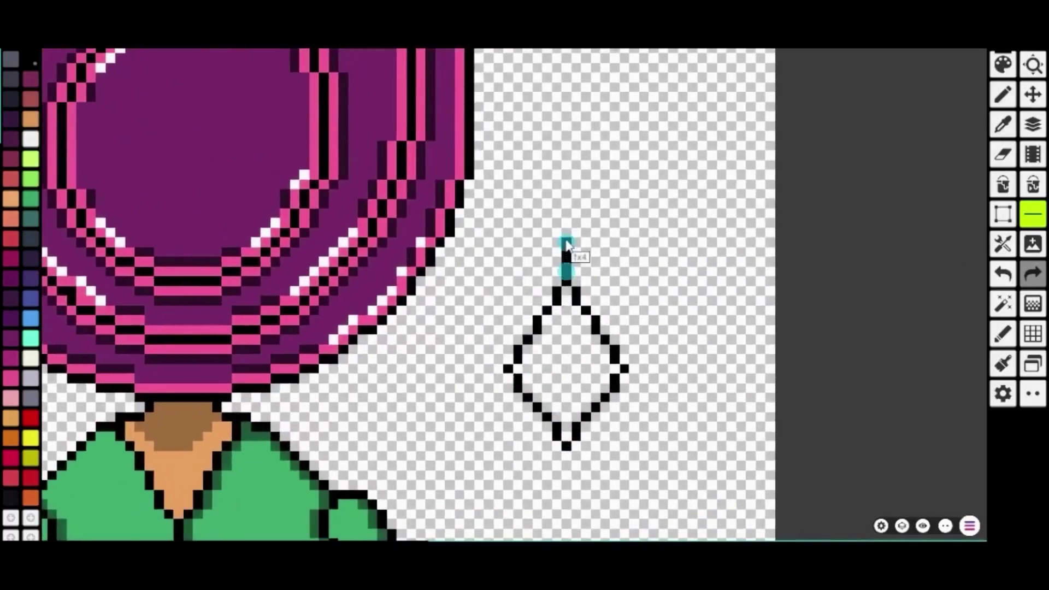
{"action": "scroll", "coordinate": [595, 327], "scroll_direction": "down", "scroll_amount": 2}
{"action": "left_click_drag", "start_coordinate": [570, 349], "coordinate": [591, 402]}
{"action": "scroll", "coordinate": [601, 405], "scroll_direction": "down", "scroll_amount": 3}
{"action": "left_click", "coordinate": [625, 410]}
{"action": "scroll", "coordinate": [618, 405], "scroll_direction": "up", "scroll_amount": 4}
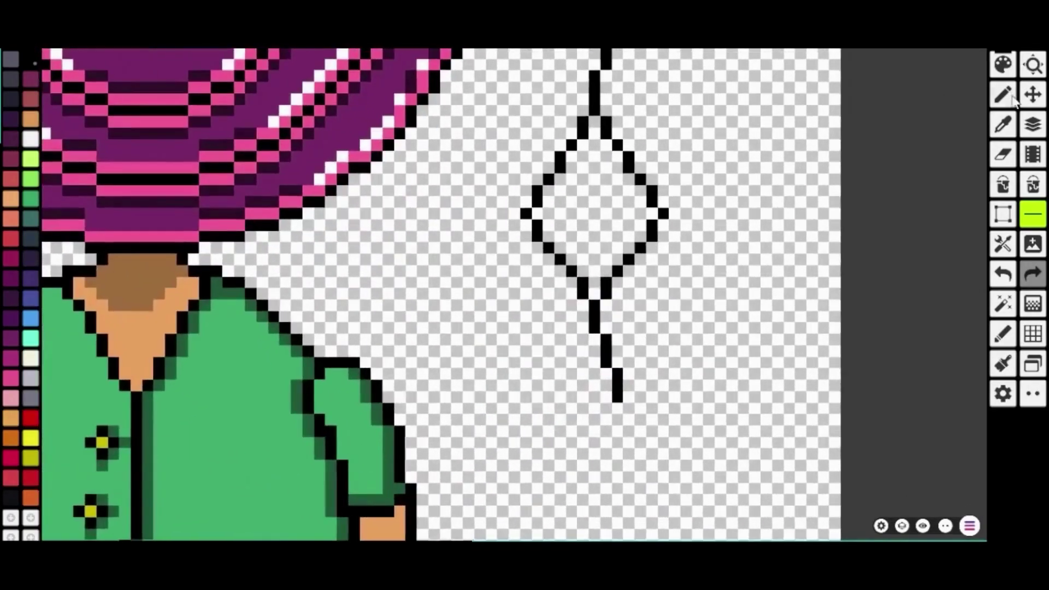
- Add a pair of single black pixels with the pencil at each end of the diamond's vertical lines, forming small forks
{"action": "left_click", "coordinate": [1011, 99]}
{"action": "left_click", "coordinate": [606, 408]}
{"action": "left_click", "coordinate": [629, 407]}
{"action": "scroll", "coordinate": [586, 282], "scroll_direction": "up", "scroll_amount": 3}
{"action": "left_click", "coordinate": [560, 223]}
{"action": "left_click", "coordinate": [583, 223]}
{"action": "scroll", "coordinate": [586, 208], "scroll_direction": "down", "scroll_amount": 3}
- Draw a black circle outline about 7 pixels wide in the centre of the diamond
{"action": "left_click", "coordinate": [1032, 217]}
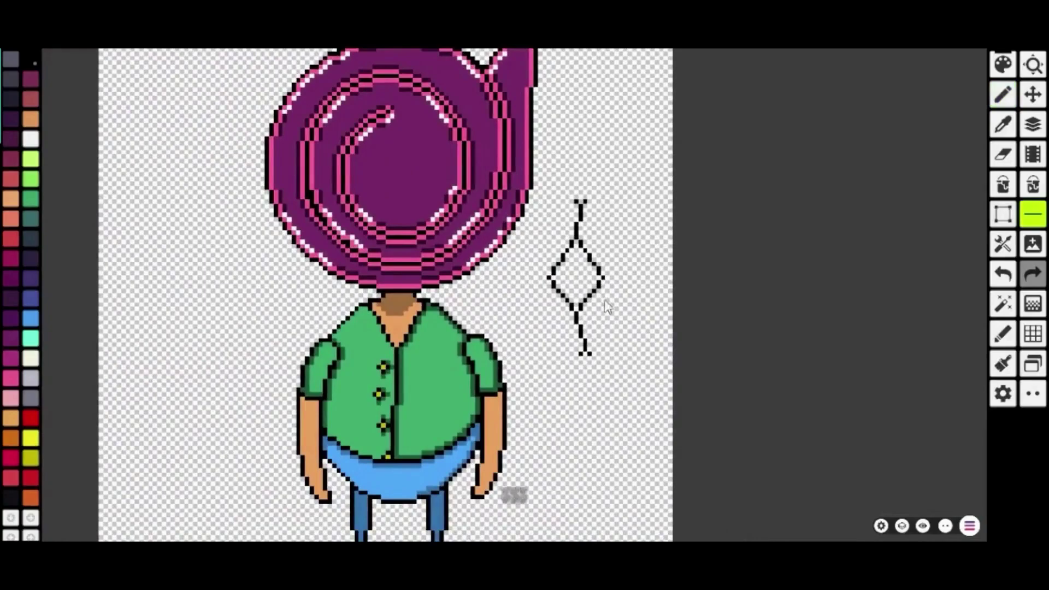
{"action": "scroll", "coordinate": [561, 383], "scroll_direction": "up", "scroll_amount": 5}
{"action": "left_click_drag", "start_coordinate": [526, 201], "coordinate": [613, 362]}
{"action": "left_click_drag", "start_coordinate": [621, 398], "coordinate": [640, 391]}
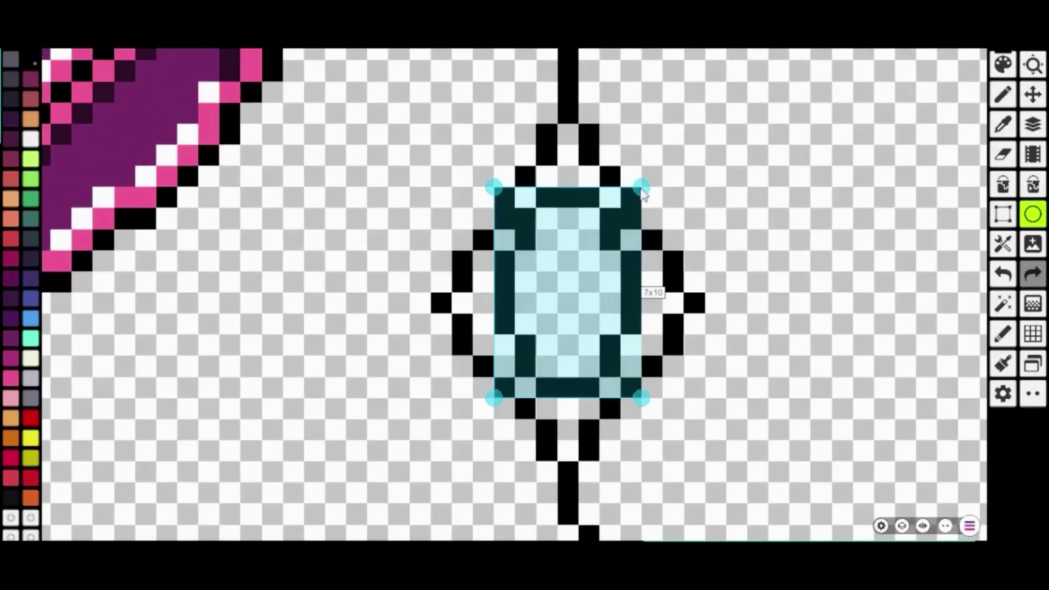
{"action": "left_click_drag", "start_coordinate": [640, 189], "coordinate": [641, 220]}
{"action": "left_click_drag", "start_coordinate": [641, 392], "coordinate": [644, 382]}
{"action": "mouse_move", "coordinate": [617, 270]}
{"action": "left_mouse_down"}
{"action": "mouse_move", "coordinate": [621, 281]}
{"action": "mouse_move", "coordinate": [606, 282]}
{"action": "mouse_move", "coordinate": [617, 282]}
{"action": "left_mouse_up"}
{"action": "left_click_drag", "start_coordinate": [644, 374], "coordinate": [635, 353]}
{"action": "left_click_drag", "start_coordinate": [610, 286], "coordinate": [610, 308]}
{"action": "left_click", "coordinate": [761, 328]}
{"action": "scroll", "coordinate": [782, 361], "scroll_direction": "down", "scroll_amount": 5}
- Fill the diamond with the head's purple and the circle inside it with white
{"action": "scroll", "coordinate": [651, 323], "scroll_direction": "up", "scroll_amount": 2}
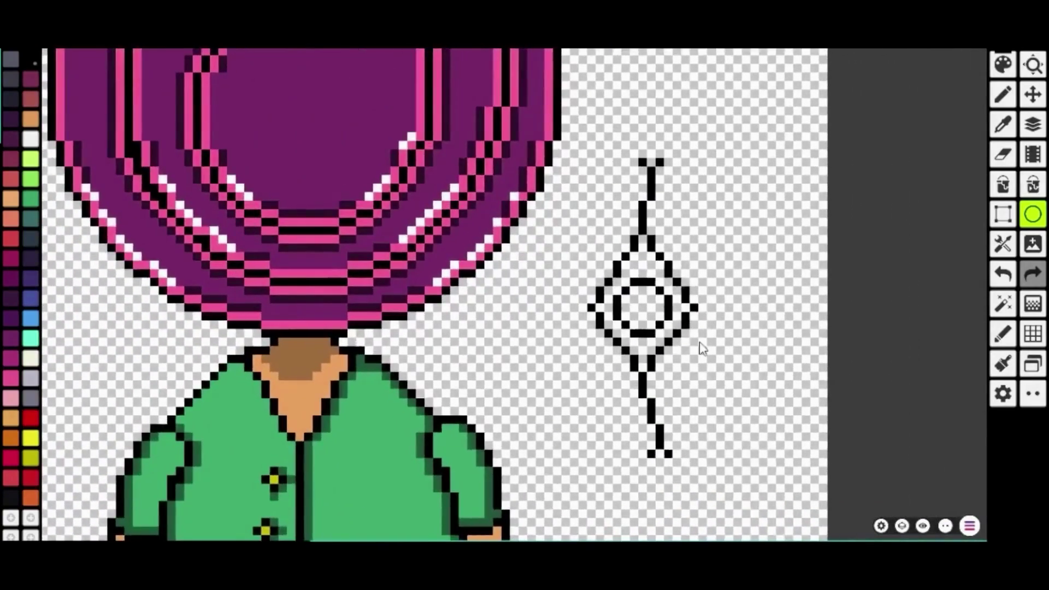
{"action": "left_click", "coordinate": [519, 129]}
{"action": "left_click", "coordinate": [1005, 184]}
{"action": "left_click", "coordinate": [657, 341]}
{"action": "scroll", "coordinate": [661, 356], "scroll_direction": "up", "scroll_amount": 3}
{"action": "scroll", "coordinate": [660, 356], "scroll_direction": "down", "scroll_amount": 2}
{"action": "left_click", "coordinate": [36, 141]}
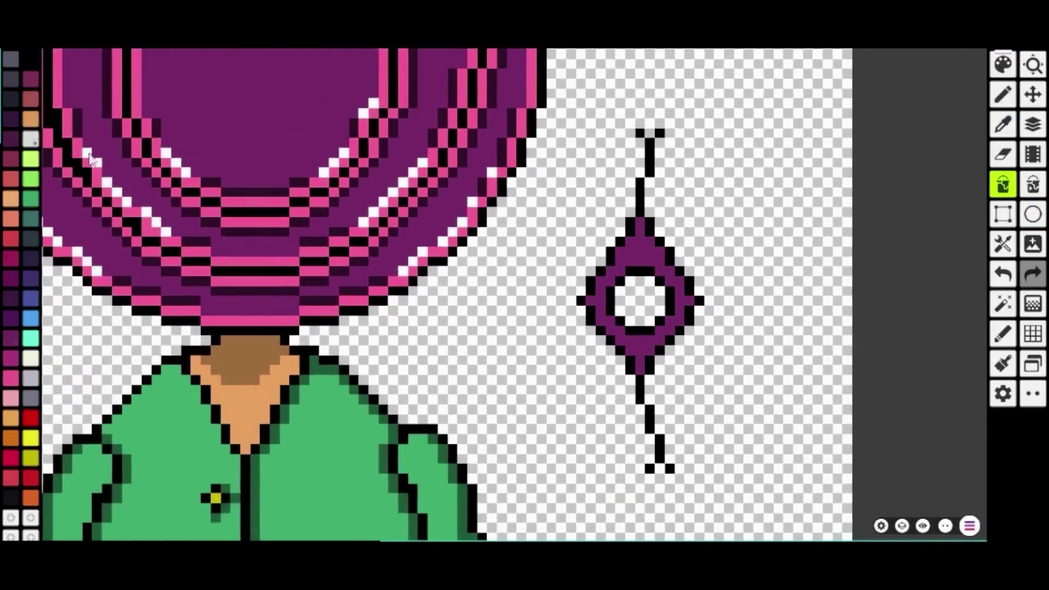
{"action": "scroll", "coordinate": [606, 365], "scroll_direction": "down", "scroll_amount": 2}
{"action": "scroll", "coordinate": [606, 365], "scroll_direction": "up", "scroll_amount": 3}
- Draw a tiny black ring as a pupil in the centre of the white circle and fill its middle pixel with blue
{"action": "left_click", "coordinate": [1030, 214]}
{"action": "mouse_move", "coordinate": [713, 179]}
{"action": "left_mouse_down"}
{"action": "mouse_move", "coordinate": [760, 225]}
{"action": "mouse_move", "coordinate": [750, 225]}
{"action": "left_mouse_up"}
{"action": "left_click", "coordinate": [31, 62]}
{"action": "key", "text": "ctrl+z"}
{"action": "mouse_move", "coordinate": [747, 169]}
{"action": "left_mouse_down"}
{"action": "mouse_move", "coordinate": [780, 198]}
{"action": "mouse_move", "coordinate": [654, 300]}
{"action": "mouse_move", "coordinate": [798, 259]}
{"action": "mouse_move", "coordinate": [651, 291]}
{"action": "left_mouse_up"}
{"action": "left_click", "coordinate": [28, 284]}
{"action": "left_click", "coordinate": [1004, 185]}
{"action": "left_click", "coordinate": [646, 290]}
{"action": "scroll", "coordinate": [672, 314], "scroll_direction": "up", "scroll_amount": 3}
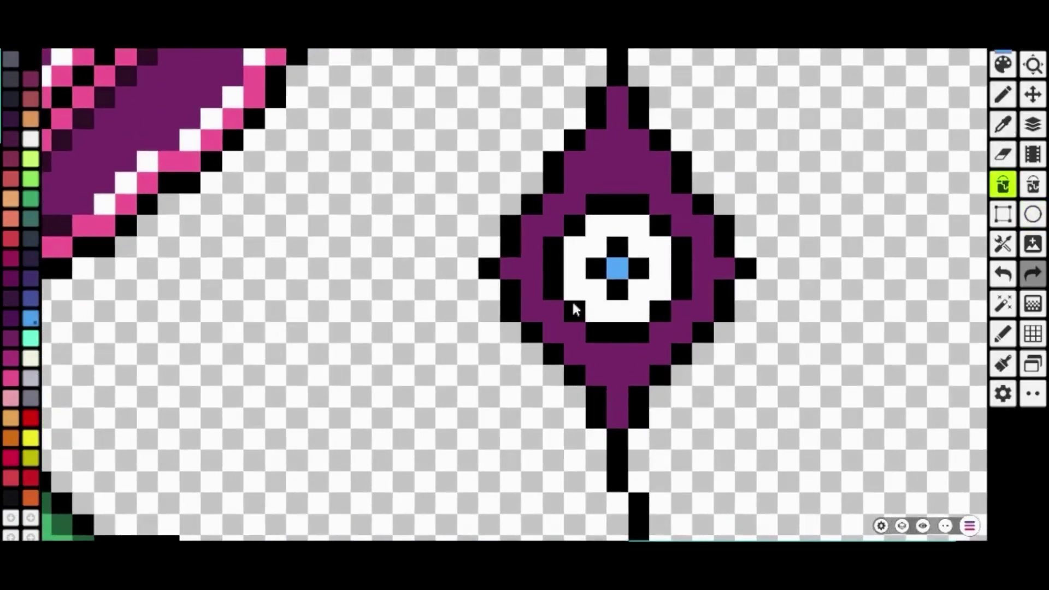
{"action": "scroll", "coordinate": [508, 298], "scroll_direction": "down", "scroll_amount": 3}
{"action": "scroll", "coordinate": [595, 311], "scroll_direction": "up", "scroll_amount": 4}
{"action": "scroll", "coordinate": [596, 310], "scroll_direction": "down", "scroll_amount": 3}
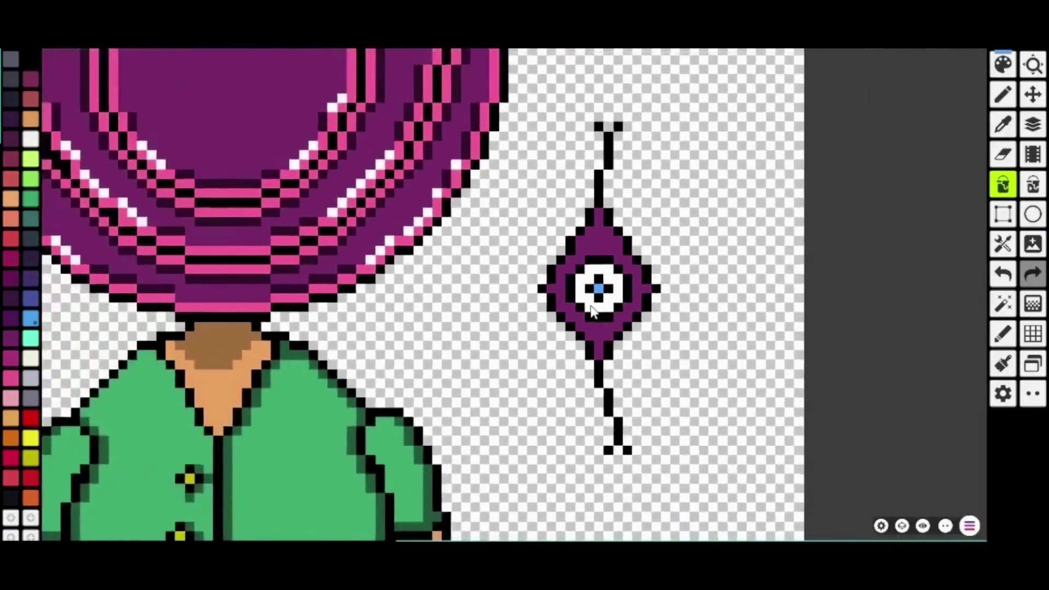
- Try to scale the eye selection down to 16x28 pixels and place it in the centre of the spiral head
{"action": "left_click", "coordinate": [1004, 214]}
{"action": "mouse_move", "coordinate": [671, 140]}
{"action": "left_mouse_down"}
{"action": "mouse_move", "coordinate": [551, 453]}
{"action": "mouse_move", "coordinate": [534, 449]}
{"action": "left_mouse_up"}
{"action": "scroll", "coordinate": [768, 311], "scroll_direction": "down", "scroll_amount": 3}
{"action": "left_click_drag", "start_coordinate": [768, 311], "coordinate": [759, 386]}
{"action": "left_click_drag", "start_coordinate": [668, 379], "coordinate": [688, 338]}
{"action": "scroll", "coordinate": [761, 383], "scroll_direction": "up", "scroll_amount": 3}
{"action": "left_click", "coordinate": [485, 486]}
{"action": "left_click_drag", "start_coordinate": [700, 473], "coordinate": [676, 342]}
{"action": "left_click_drag", "start_coordinate": [597, 251], "coordinate": [258, 229]}
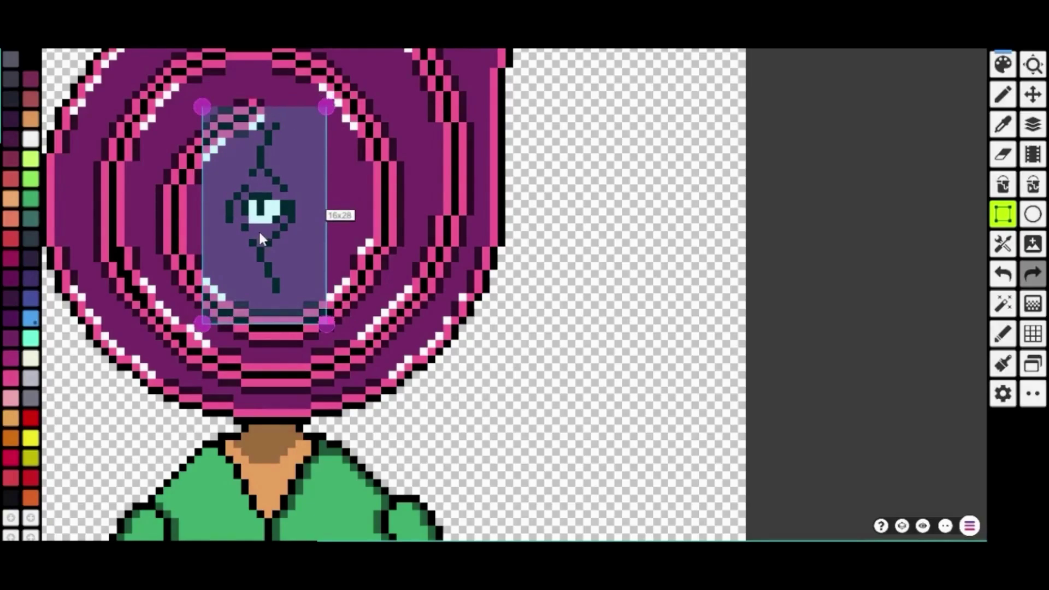
{"action": "scroll", "coordinate": [739, 358], "scroll_direction": "down", "scroll_amount": 2}
{"action": "key", "text": "ctrl+z"}
{"action": "scroll", "coordinate": [659, 380], "scroll_direction": "up", "scroll_amount": 1}
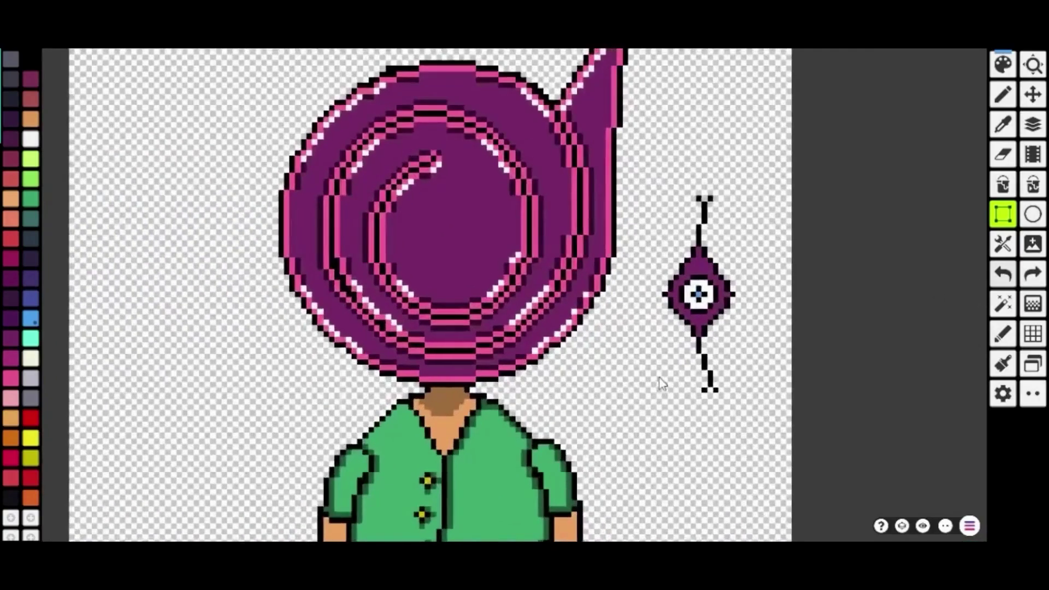
- Draw a larger black 19x19 pixel diamond outline around the purple eye
{"action": "scroll", "coordinate": [661, 383], "scroll_direction": "up", "scroll_amount": 2}
{"action": "scroll", "coordinate": [744, 426], "scroll_direction": "down", "scroll_amount": 2}
{"action": "scroll", "coordinate": [751, 372], "scroll_direction": "up", "scroll_amount": 1}
{"action": "left_click", "coordinate": [1033, 215]}
{"action": "left_click", "coordinate": [497, 506]}
{"action": "left_click_drag", "start_coordinate": [414, 165], "coordinate": [732, 317]}
{"action": "left_click", "coordinate": [29, 74]}
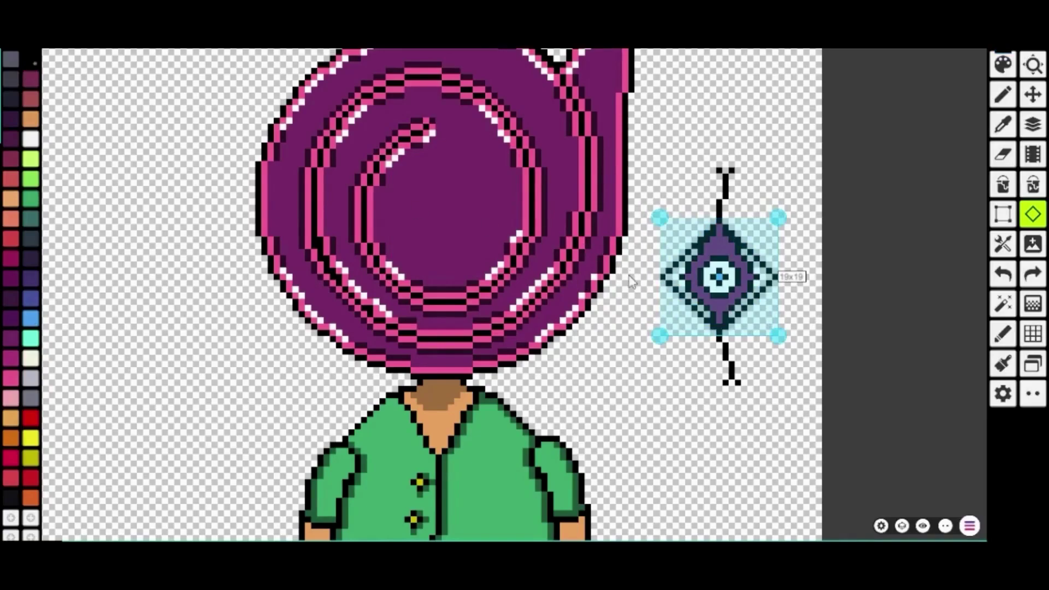
{"action": "scroll", "coordinate": [415, 288], "scroll_direction": "up", "scroll_amount": 3}
- Fill the gaps between the outer diamond and the purple eye with very dark purple
{"action": "left_click", "coordinate": [1003, 184]}
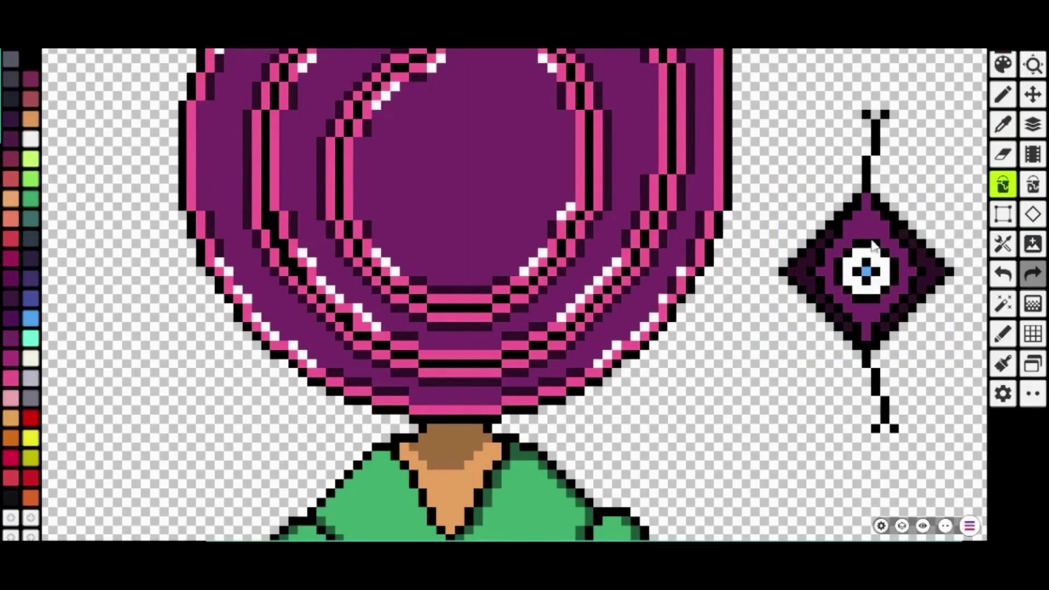
{"action": "scroll", "coordinate": [883, 272], "scroll_direction": "down", "scroll_amount": 2}
{"action": "left_click_drag", "start_coordinate": [884, 226], "coordinate": [726, 274]}
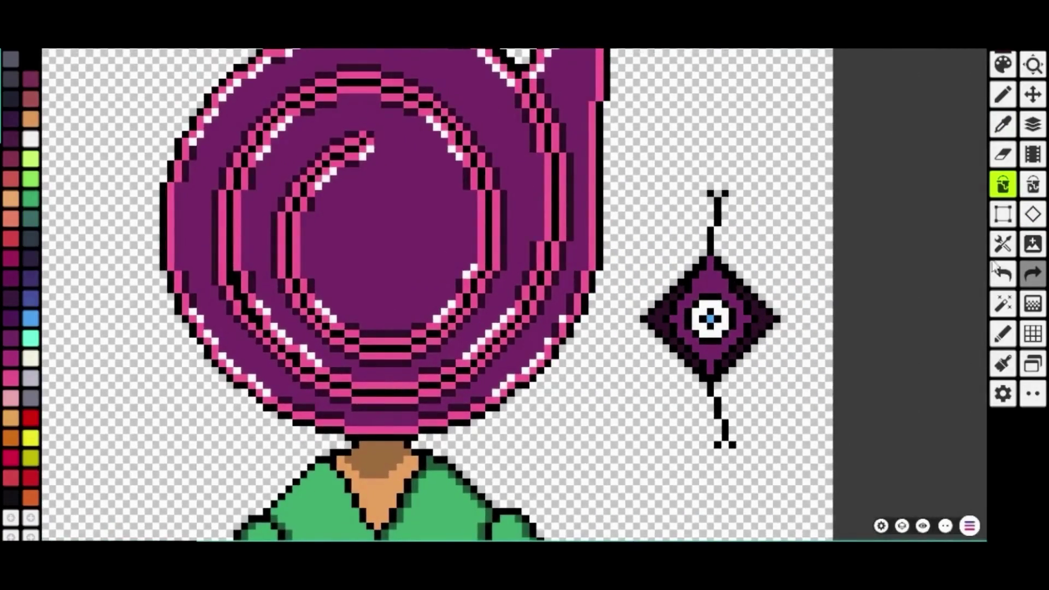
- Undo the dark purple fill and the larger black diamond outline around the purple eye
{"action": "left_click", "coordinate": [1003, 273]}
{"action": "left_click", "coordinate": [1003, 273]}
{"action": "left_click", "coordinate": [1005, 273]}
{"action": "left_click", "coordinate": [1004, 273]}
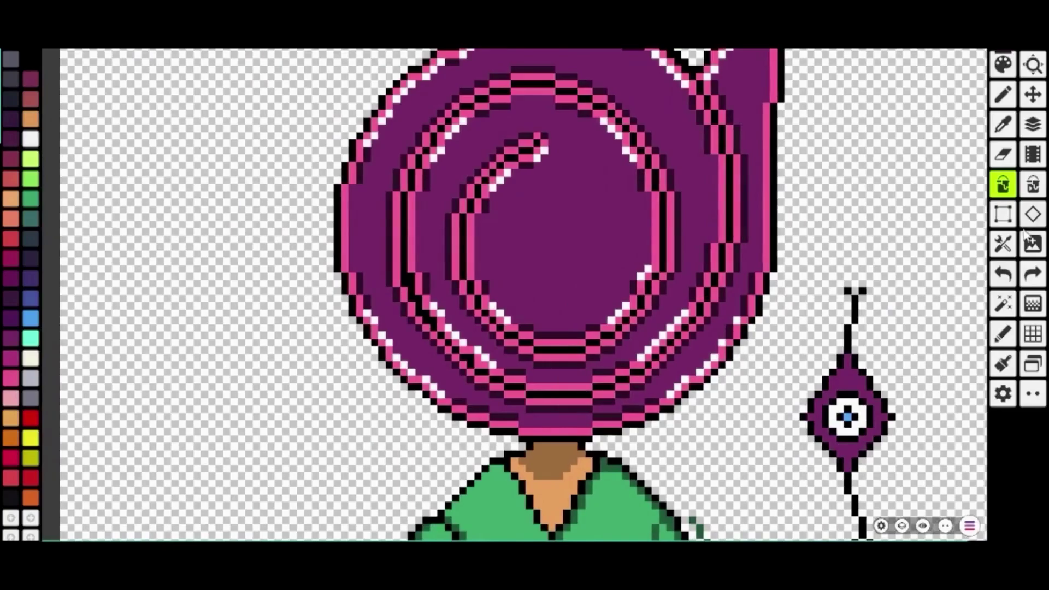
{"action": "left_click_drag", "start_coordinate": [984, 261], "coordinate": [882, 220]}
{"action": "left_click_drag", "start_coordinate": [843, 262], "coordinate": [777, 157]}
- Undo the rest of the diamond eye and its sketch lines beside the character
{"action": "left_click", "coordinate": [1033, 214]}
{"action": "left_click", "coordinate": [1033, 214]}
{"action": "left_click_drag", "start_coordinate": [650, 344], "coordinate": [665, 353]}
{"action": "scroll", "coordinate": [667, 358], "scroll_direction": "down", "scroll_amount": 4}
{"action": "scroll", "coordinate": [628, 246], "scroll_direction": "right", "scroll_amount": 1}
{"action": "left_click", "coordinate": [1004, 274]}
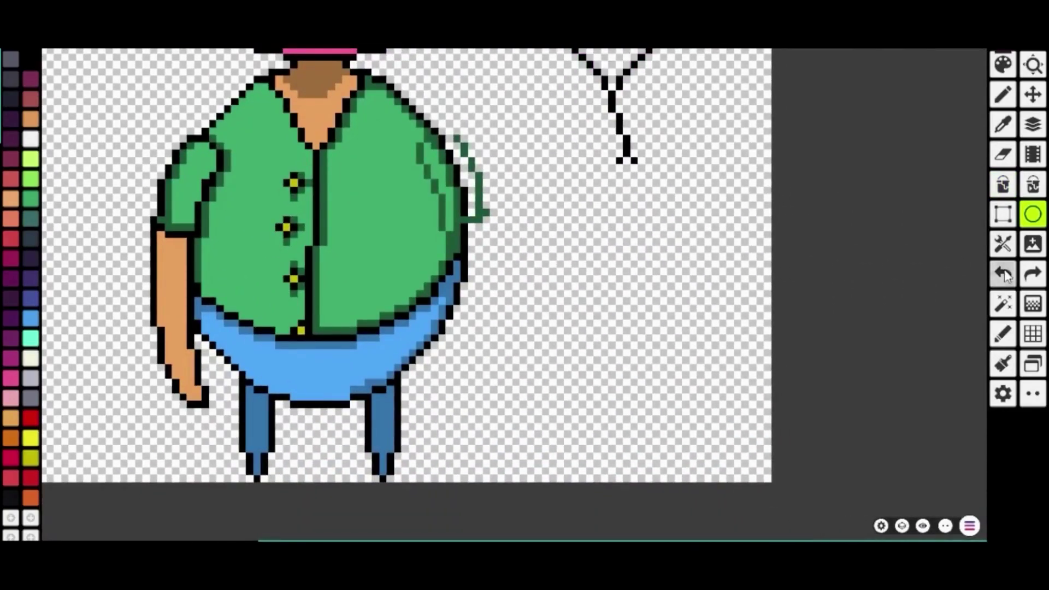
{"action": "left_click", "coordinate": [1005, 274]}
{"action": "left_click", "coordinate": [1011, 275]}
{"action": "left_click", "coordinate": [1013, 275]}
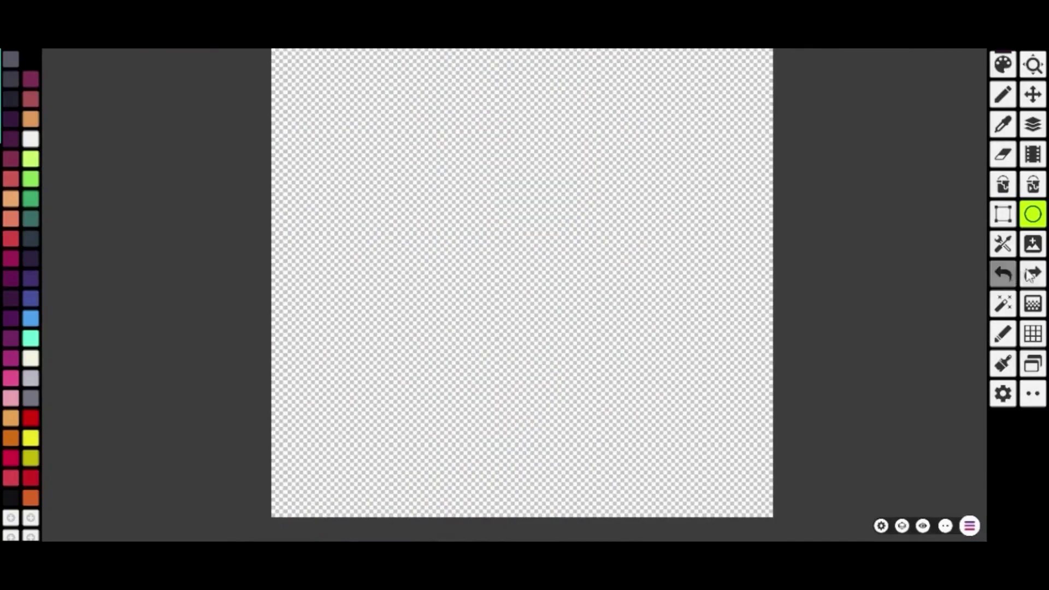
{"action": "scroll", "coordinate": [572, 418], "scroll_direction": "up", "scroll_amount": 2}
{"action": "left_click_drag", "start_coordinate": [500, 422], "coordinate": [520, 314]}
{"action": "scroll", "coordinate": [520, 312], "scroll_direction": "up", "scroll_amount": 3}
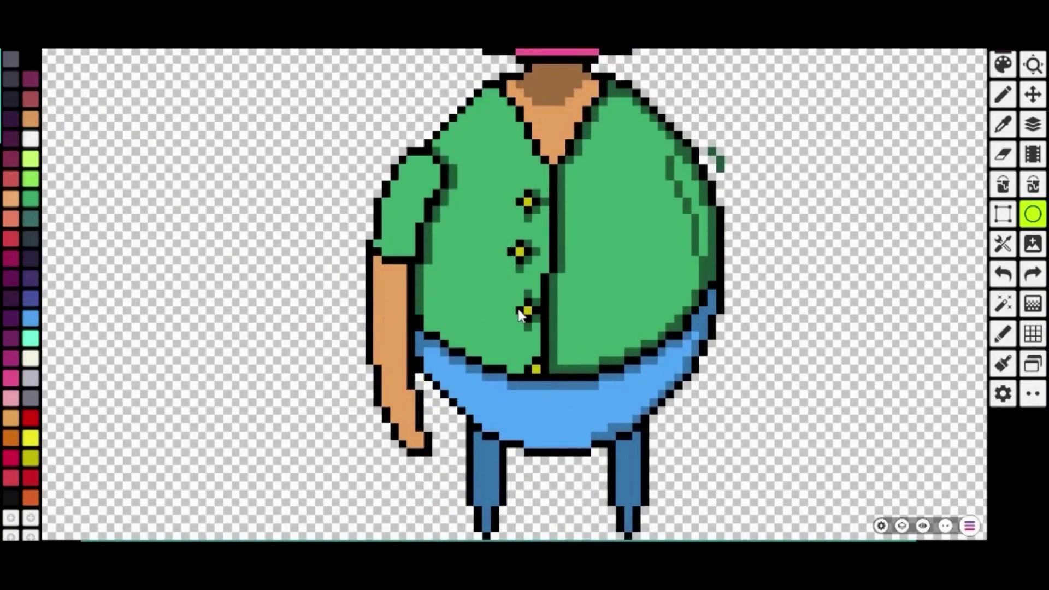
- Remove the stray dark green pixels outside the shirt and paint its inner shading marks over with shirt green
{"action": "scroll", "coordinate": [513, 327], "scroll_direction": "down", "scroll_amount": 3}
{"action": "scroll", "coordinate": [534, 334], "scroll_direction": "up", "scroll_amount": 3}
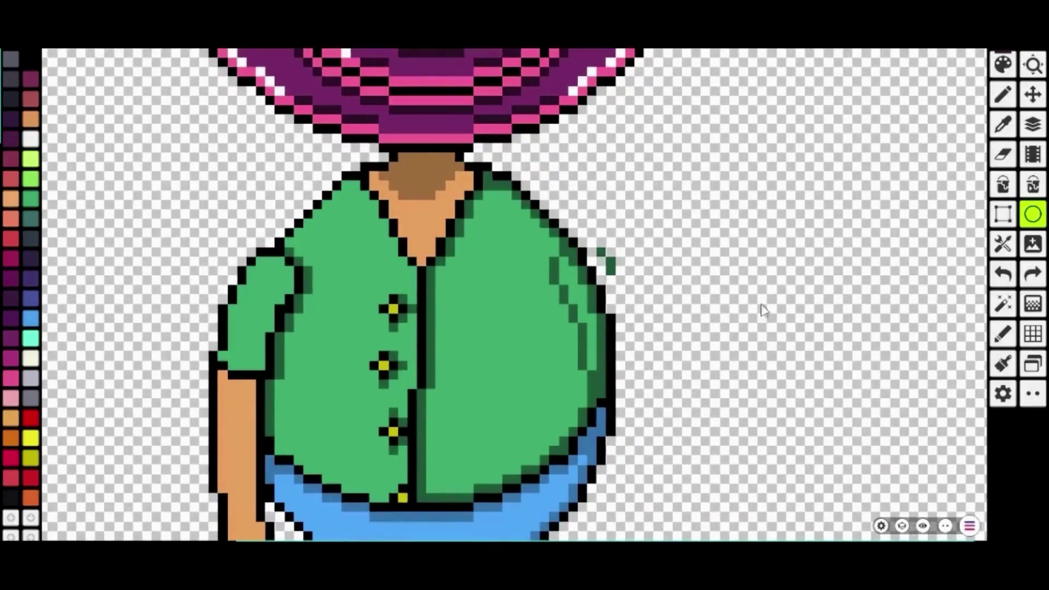
{"action": "left_click_drag", "start_coordinate": [667, 346], "coordinate": [722, 207]}
{"action": "left_click_drag", "start_coordinate": [752, 283], "coordinate": [676, 500]}
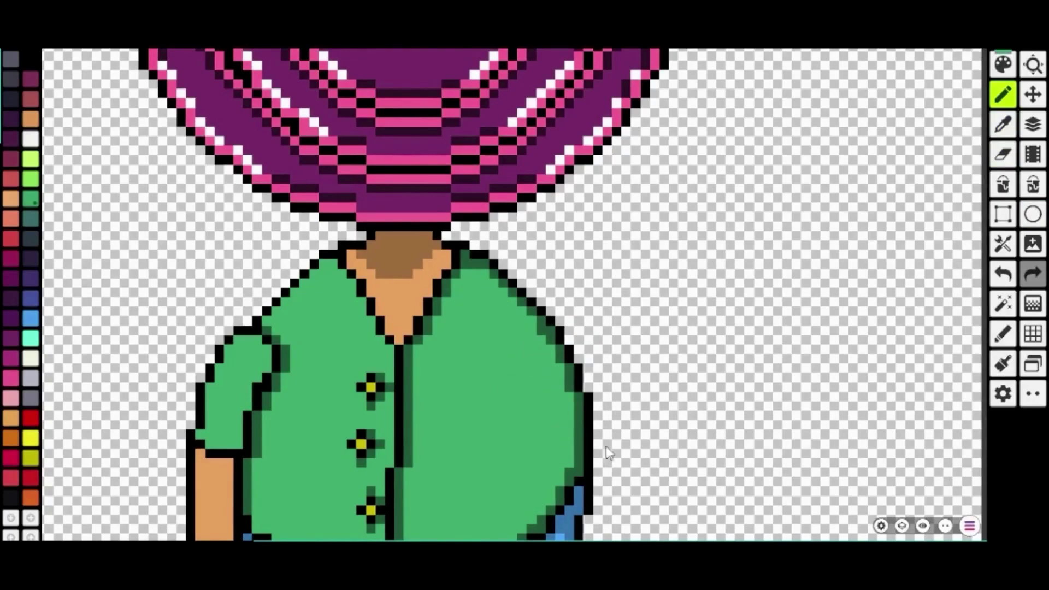
{"action": "scroll", "coordinate": [655, 426], "scroll_direction": "down", "scroll_amount": 3}
{"action": "left_click_drag", "start_coordinate": [669, 292], "coordinate": [633, 291]}
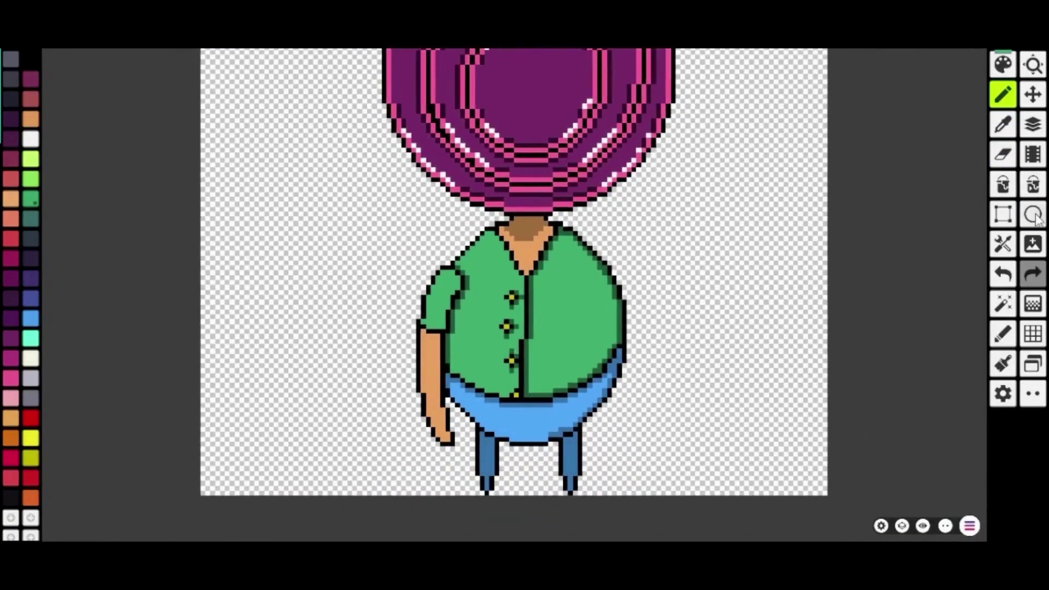
- Copy the 18x43 pixel area around the finished arm and paste it onto the empty canvas beside the body
{"action": "left_click", "coordinate": [1004, 215]}
{"action": "left_click_drag", "start_coordinate": [387, 250], "coordinate": [473, 462]}
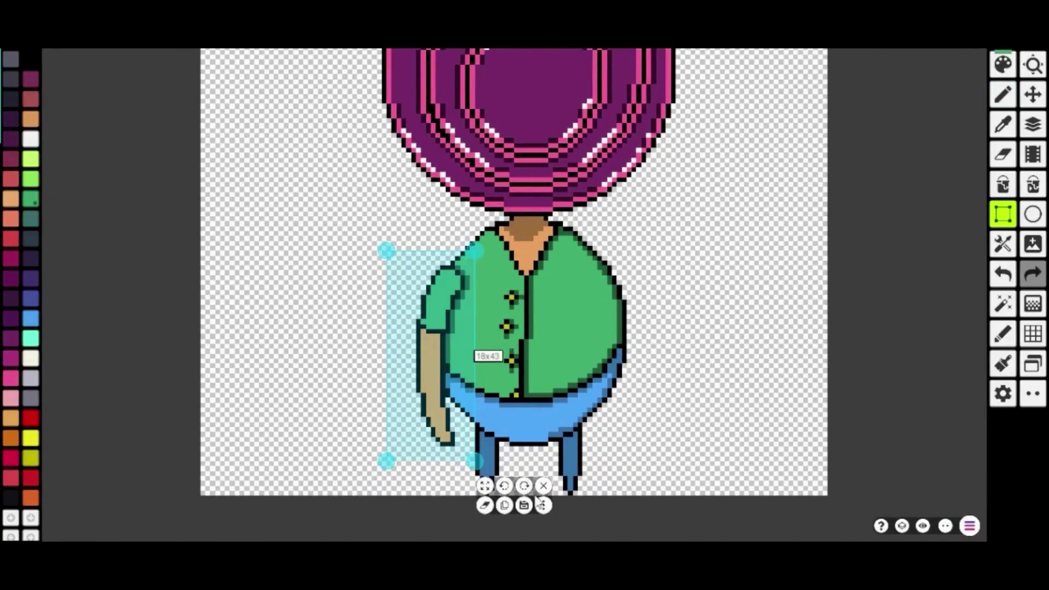
{"action": "left_click", "coordinate": [544, 505]}
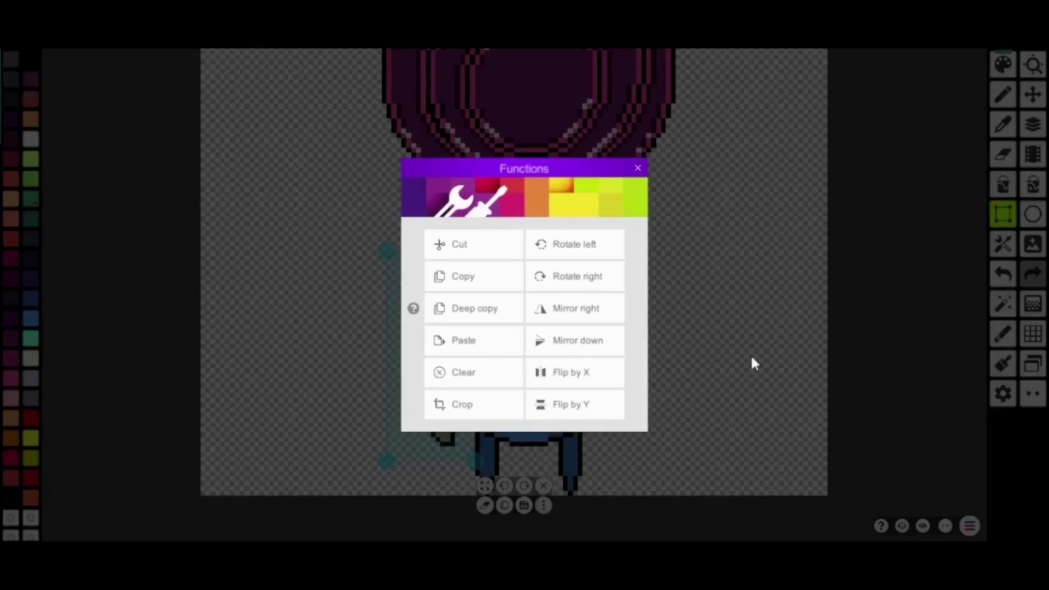
{"action": "left_click", "coordinate": [463, 276]}
{"action": "left_click", "coordinate": [504, 495]}
{"action": "left_click_drag", "start_coordinate": [454, 381], "coordinate": [297, 379]}
- Erase the leftover shirt and trouser pixels around the copied arm so only the sleeve and arm remain
{"action": "scroll", "coordinate": [346, 414], "scroll_direction": "up", "scroll_amount": 3}
{"action": "left_click_drag", "start_coordinate": [349, 413], "coordinate": [577, 400]}
{"action": "key", "text": "e"}
{"action": "left_click_drag", "start_coordinate": [483, 432], "coordinate": [483, 335]}
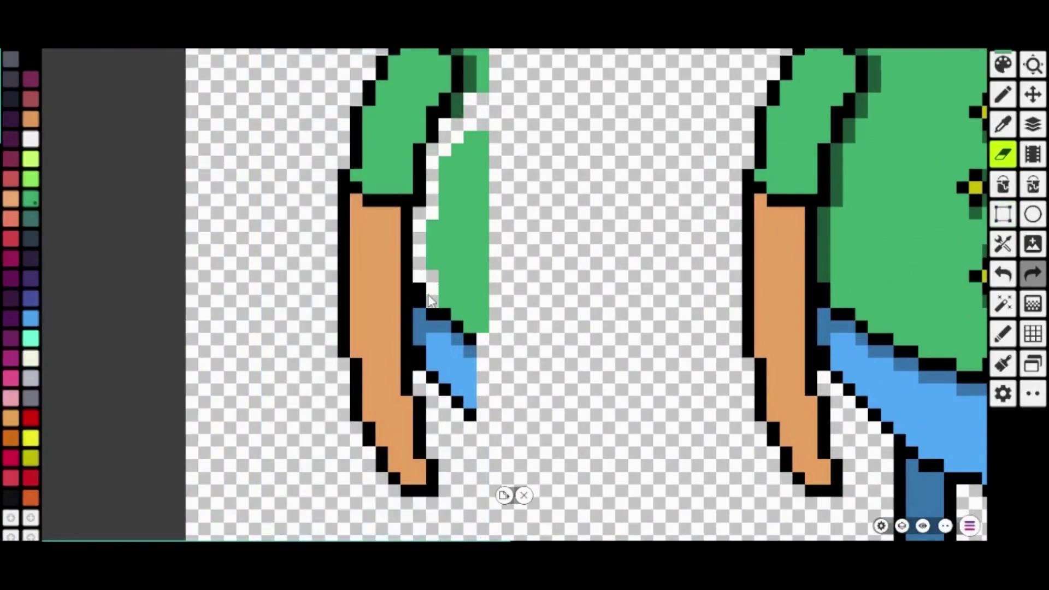
{"action": "mouse_move", "coordinate": [475, 407]}
{"action": "left_mouse_down"}
{"action": "mouse_move", "coordinate": [471, 309]}
{"action": "mouse_move", "coordinate": [438, 381]}
{"action": "mouse_move", "coordinate": [447, 159]}
{"action": "mouse_move", "coordinate": [482, 286]}
{"action": "left_mouse_up"}
{"action": "left_click_drag", "start_coordinate": [464, 168], "coordinate": [470, 202]}
{"action": "left_click_drag", "start_coordinate": [470, 202], "coordinate": [458, 150]}
{"action": "left_click_drag", "start_coordinate": [457, 103], "coordinate": [470, 323]}
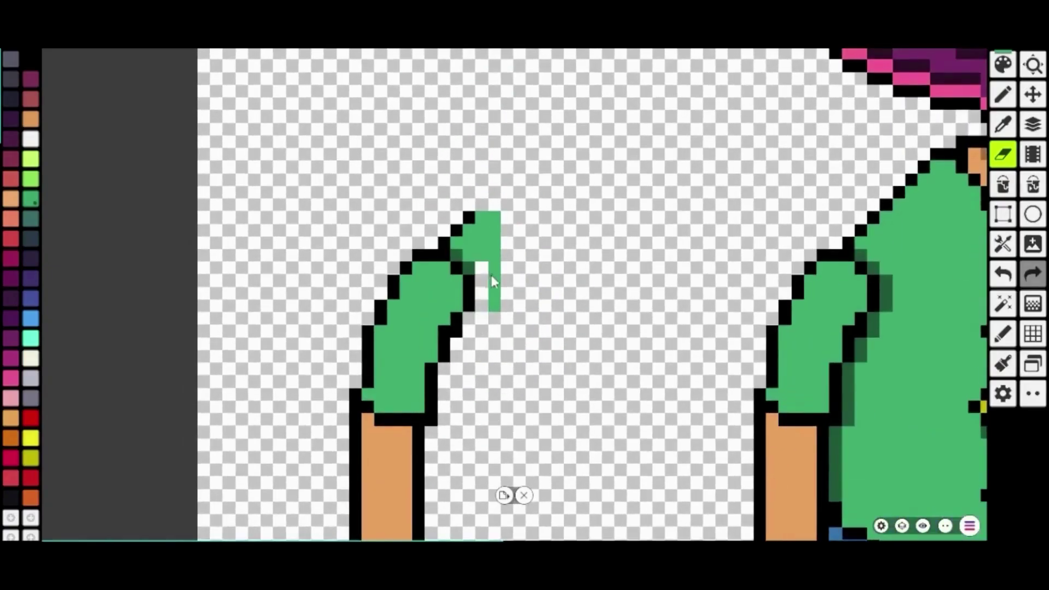
{"action": "left_click_drag", "start_coordinate": [475, 265], "coordinate": [482, 231]}
{"action": "scroll", "coordinate": [511, 244], "scroll_direction": "down", "scroll_amount": 3}
{"action": "left_click_drag", "start_coordinate": [695, 470], "coordinate": [703, 313]}
- Flip the copied arm by X and place it on the opposite side of the body against the shirt
{"action": "left_click", "coordinate": [998, 219]}
{"action": "left_click_drag", "start_coordinate": [373, 55], "coordinate": [535, 448]}
{"action": "left_click", "coordinate": [545, 506]}
{"action": "left_click", "coordinate": [592, 383]}
{"action": "scroll", "coordinate": [525, 294], "scroll_direction": "down", "scroll_amount": 3}
{"action": "scroll", "coordinate": [524, 294], "scroll_direction": "up", "scroll_amount": 1}
{"action": "mouse_move", "coordinate": [395, 80]}
{"action": "left_mouse_down"}
{"action": "mouse_move", "coordinate": [531, 312]}
{"action": "mouse_move", "coordinate": [532, 424]}
{"action": "left_mouse_up"}
{"action": "left_click_drag", "start_coordinate": [613, 332], "coordinate": [321, 424]}
{"action": "mouse_move", "coordinate": [188, 379]}
{"action": "left_mouse_down"}
{"action": "mouse_move", "coordinate": [729, 378]}
{"action": "mouse_move", "coordinate": [716, 376]}
{"action": "left_mouse_up"}
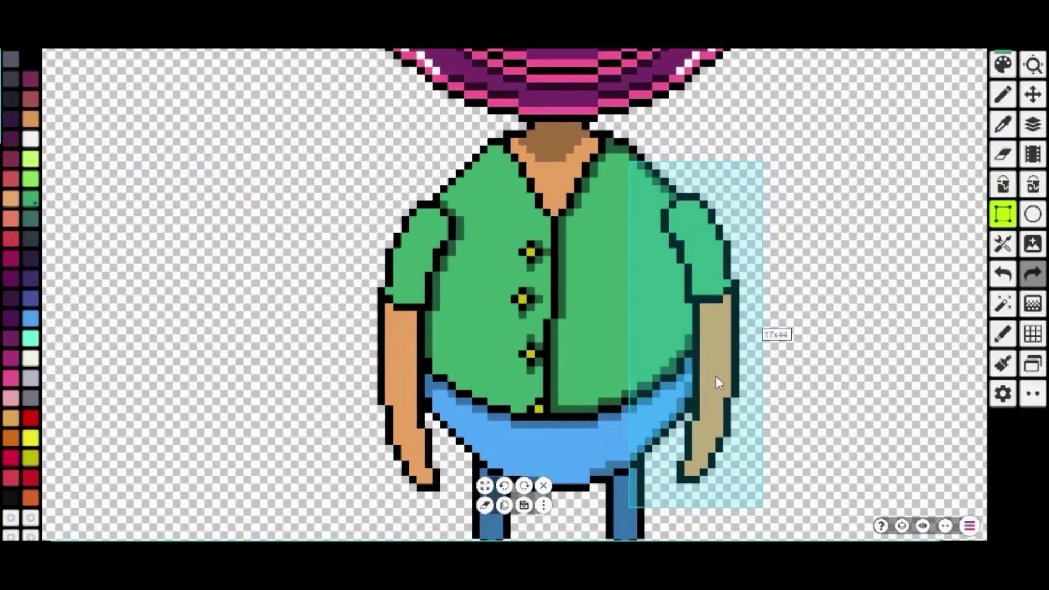
{"action": "left_click", "coordinate": [821, 399]}
- Shade the shirt along the inner edge of the new arm with a darker green
{"action": "scroll", "coordinate": [754, 315], "scroll_direction": "up", "scroll_amount": 3}
{"action": "left_click", "coordinate": [1004, 334]}
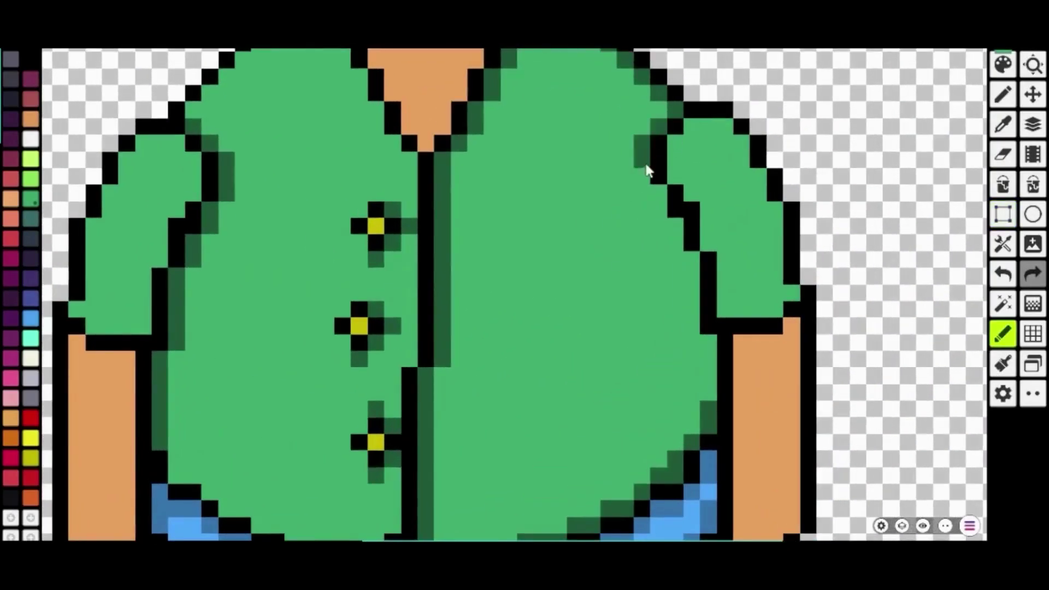
{"action": "left_click_drag", "start_coordinate": [606, 287], "coordinate": [521, 179]}
{"action": "scroll", "coordinate": [765, 240], "scroll_direction": "down", "scroll_amount": 3}
{"action": "left_click_drag", "start_coordinate": [717, 262], "coordinate": [581, 237]}
{"action": "scroll", "coordinate": [581, 237], "scroll_direction": "up", "scroll_amount": 1}
{"action": "scroll", "coordinate": [374, 167], "scroll_direction": "up", "scroll_amount": 3}
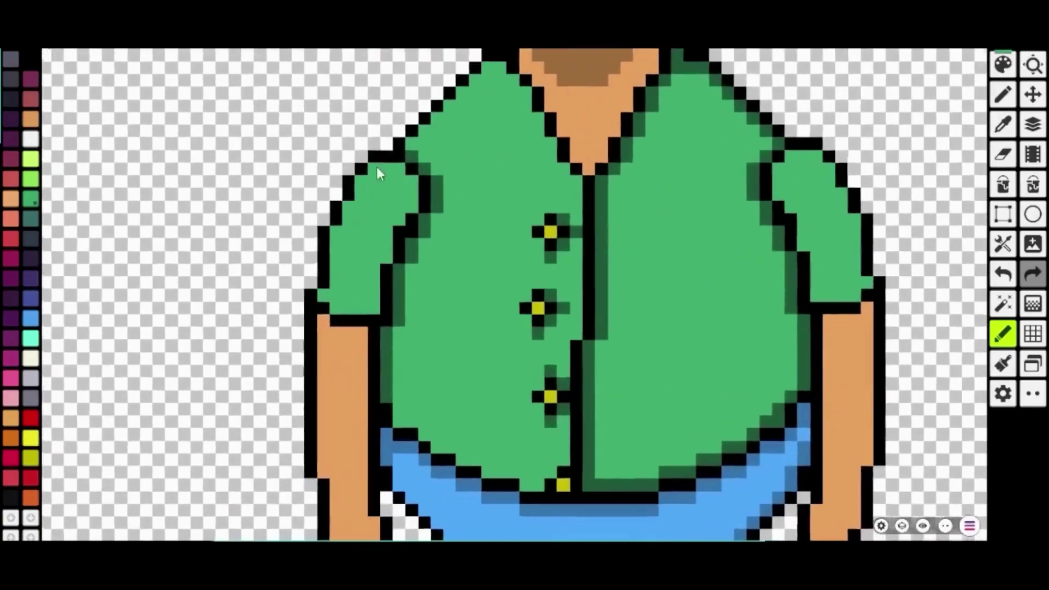
- Shade the inner edges of both sleeves with a darker green
{"action": "scroll", "coordinate": [310, 343], "scroll_direction": "down", "scroll_amount": 2}
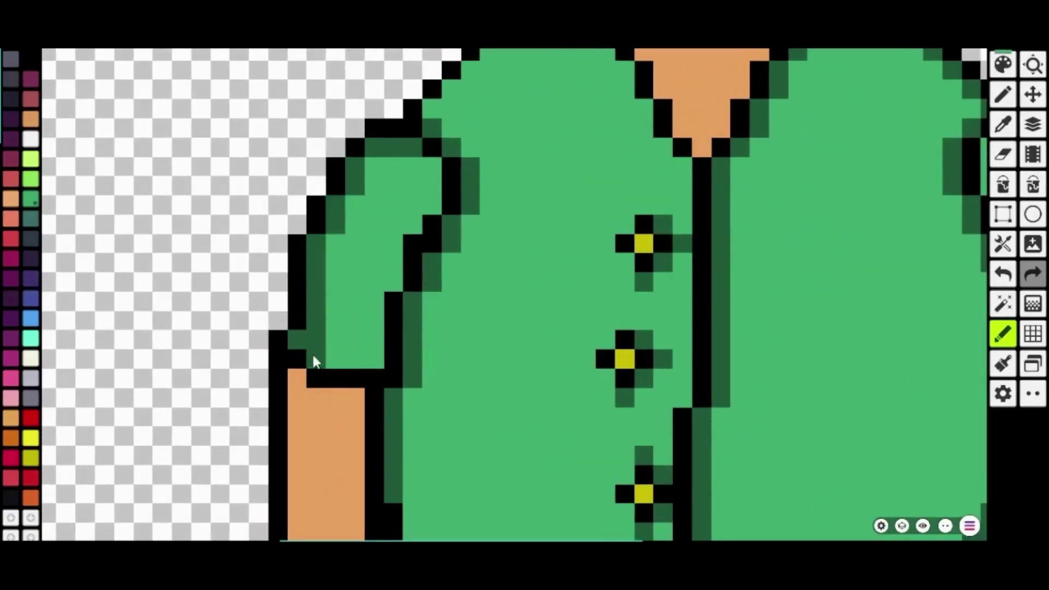
{"action": "scroll", "coordinate": [491, 273], "scroll_direction": "right", "scroll_amount": 5}
{"action": "scroll", "coordinate": [644, 197], "scroll_direction": "up", "scroll_amount": 2}
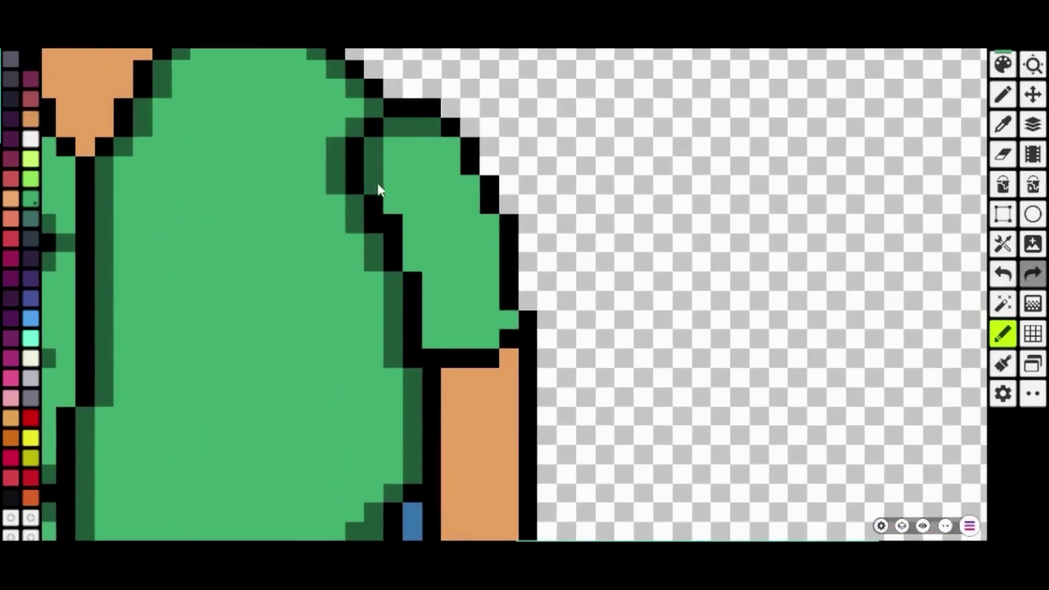
{"action": "left_click_drag", "start_coordinate": [420, 273], "coordinate": [492, 349]}
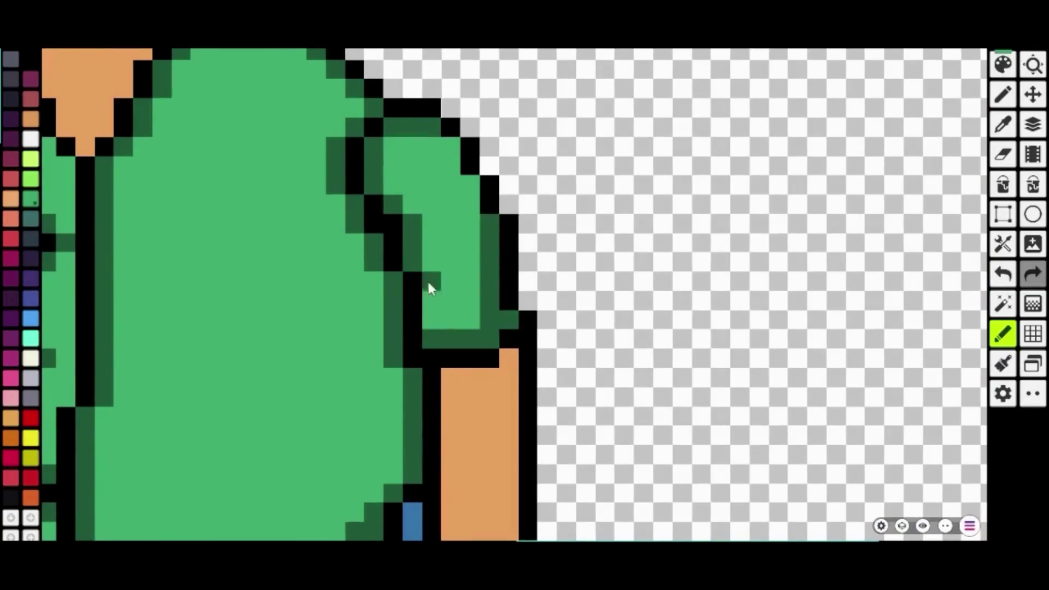
{"action": "scroll", "coordinate": [431, 286], "scroll_direction": "down", "scroll_amount": 2}
{"action": "scroll", "coordinate": [789, 256], "scroll_direction": "up", "scroll_amount": 2}
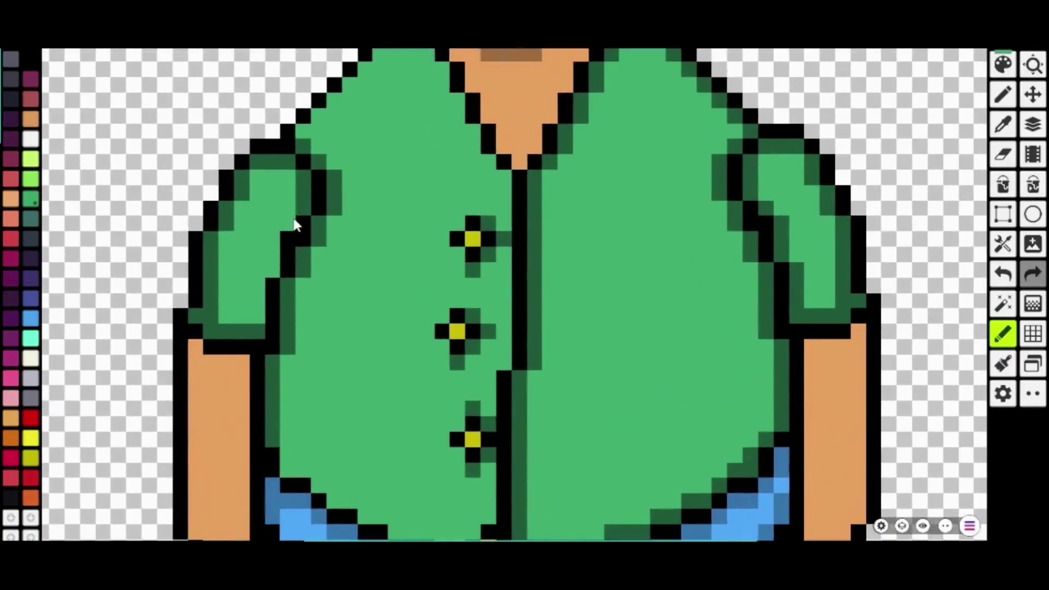
{"action": "scroll", "coordinate": [659, 277], "scroll_direction": "down", "scroll_amount": 2}
{"action": "scroll", "coordinate": [592, 238], "scroll_direction": "up", "scroll_amount": 3}
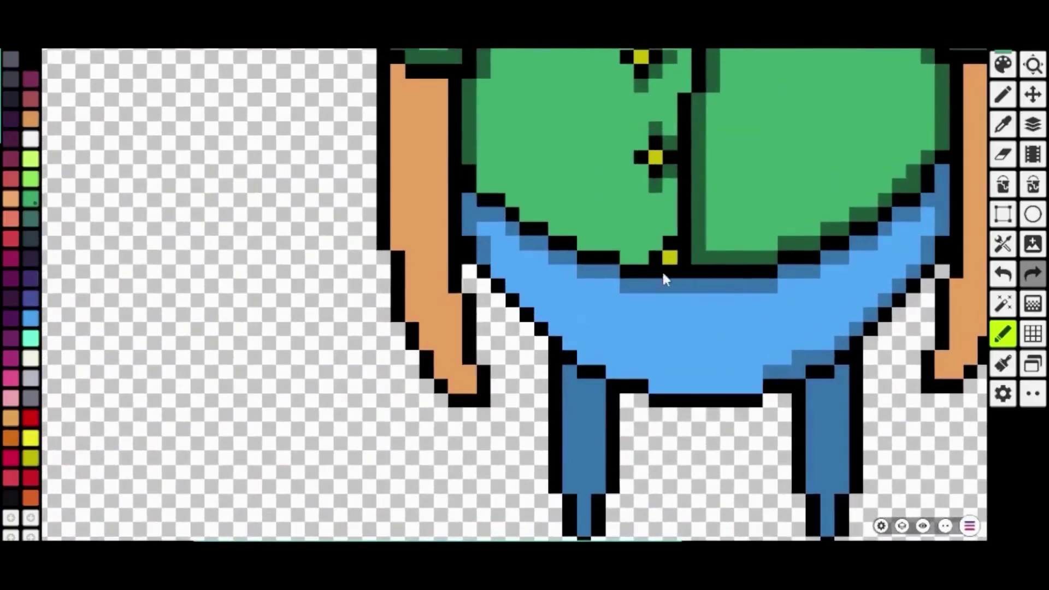
{"action": "scroll", "coordinate": [663, 274], "scroll_direction": "down", "scroll_amount": 3}
{"action": "scroll", "coordinate": [473, 306], "scroll_direction": "up", "scroll_amount": 4}
{"action": "left_click_drag", "start_coordinate": [802, 284], "coordinate": [731, 213]}
{"action": "key", "text": "ctrl+z"}
{"action": "scroll", "coordinate": [656, 158], "scroll_direction": "down", "scroll_amount": 3}
{"action": "scroll", "coordinate": [730, 194], "scroll_direction": "up", "scroll_amount": 3}
{"action": "scroll", "coordinate": [732, 199], "scroll_direction": "down", "scroll_amount": 2}
{"action": "scroll", "coordinate": [546, 274], "scroll_direction": "up", "scroll_amount": 1}
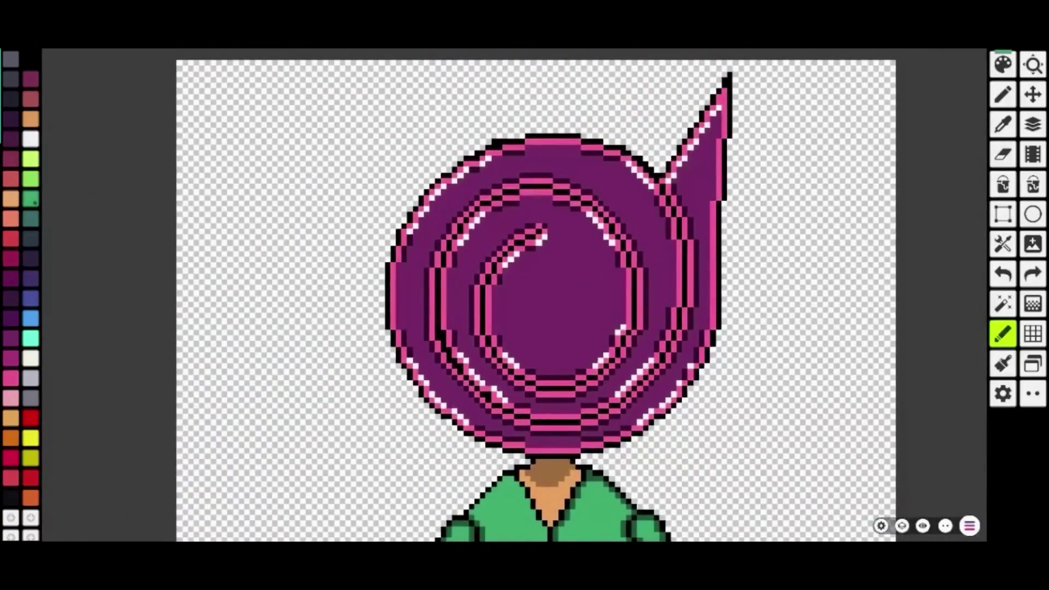
- Draw a large black oval outline on the empty canvas beside the spiral head
{"action": "scroll", "coordinate": [792, 335], "scroll_direction": "down", "scroll_amount": 3}
{"action": "scroll", "coordinate": [902, 334], "scroll_direction": "up", "scroll_amount": 3}
{"action": "left_click", "coordinate": [1032, 215]}
{"action": "scroll", "coordinate": [622, 344], "scroll_direction": "down", "scroll_amount": 2}
{"action": "scroll", "coordinate": [630, 271], "scroll_direction": "up", "scroll_amount": 3}
{"action": "scroll", "coordinate": [630, 272], "scroll_direction": "down", "scroll_amount": 2}
{"action": "scroll", "coordinate": [545, 419], "scroll_direction": "up", "scroll_amount": 3}
{"action": "mouse_move", "coordinate": [560, 145]}
{"action": "left_mouse_down"}
{"action": "mouse_move", "coordinate": [744, 381]}
{"action": "mouse_move", "coordinate": [794, 368]}
{"action": "left_mouse_up"}
{"action": "left_click", "coordinate": [31, 61]}
{"action": "mouse_move", "coordinate": [743, 325]}
{"action": "left_mouse_down"}
{"action": "mouse_move", "coordinate": [474, 303]}
{"action": "mouse_move", "coordinate": [712, 314]}
{"action": "left_mouse_up"}
{"action": "left_click_drag", "start_coordinate": [530, 352], "coordinate": [576, 372]}
{"action": "left_click", "coordinate": [508, 274]}
- Duplicate the oval with a 22x30 pixel selection so the copy overlaps lower down, and erase the overlapping side pixels
{"action": "left_click", "coordinate": [1004, 214]}
{"action": "left_click_drag", "start_coordinate": [549, 102], "coordinate": [779, 417]}
{"action": "left_click", "coordinate": [509, 501]}
{"action": "left_click_drag", "start_coordinate": [677, 330], "coordinate": [682, 387]}
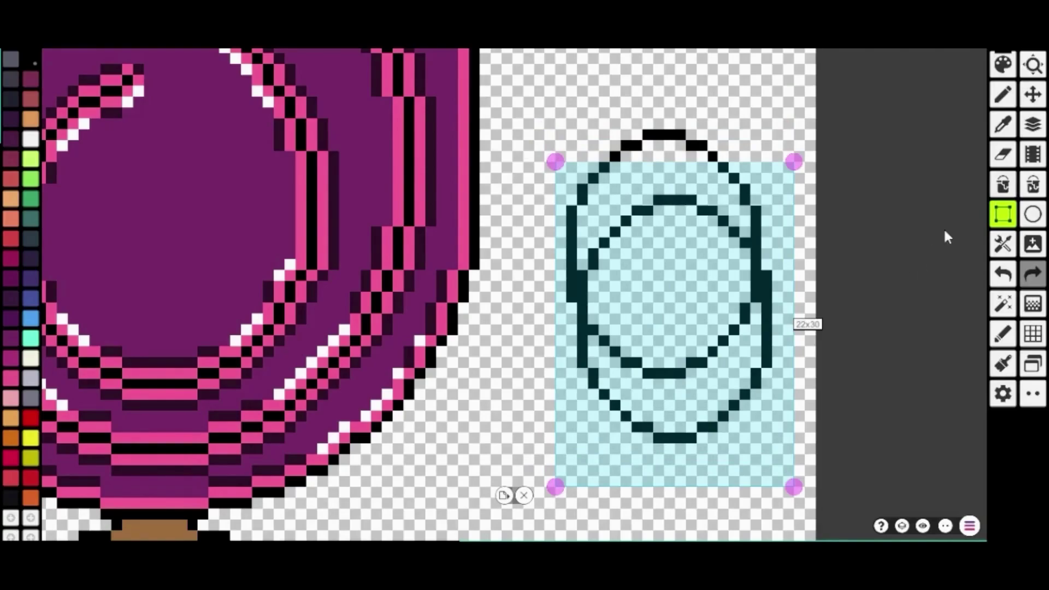
{"action": "key", "text": "e"}
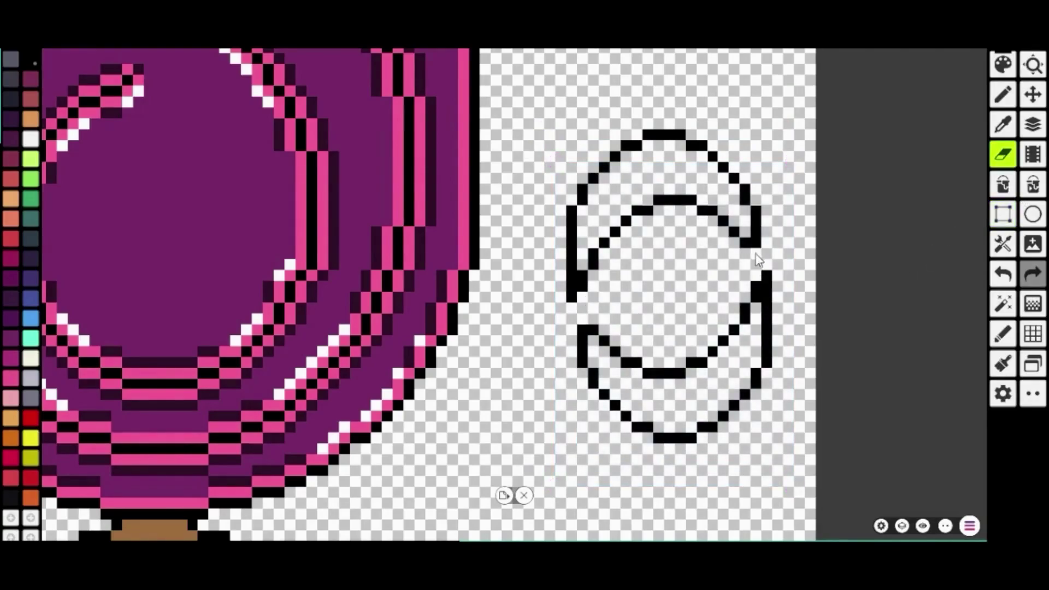
- Move the upper crescent up and shift the lower crescent up and sideways so the two interlock as an eye
{"action": "left_click_drag", "start_coordinate": [534, 107], "coordinate": [758, 249]}
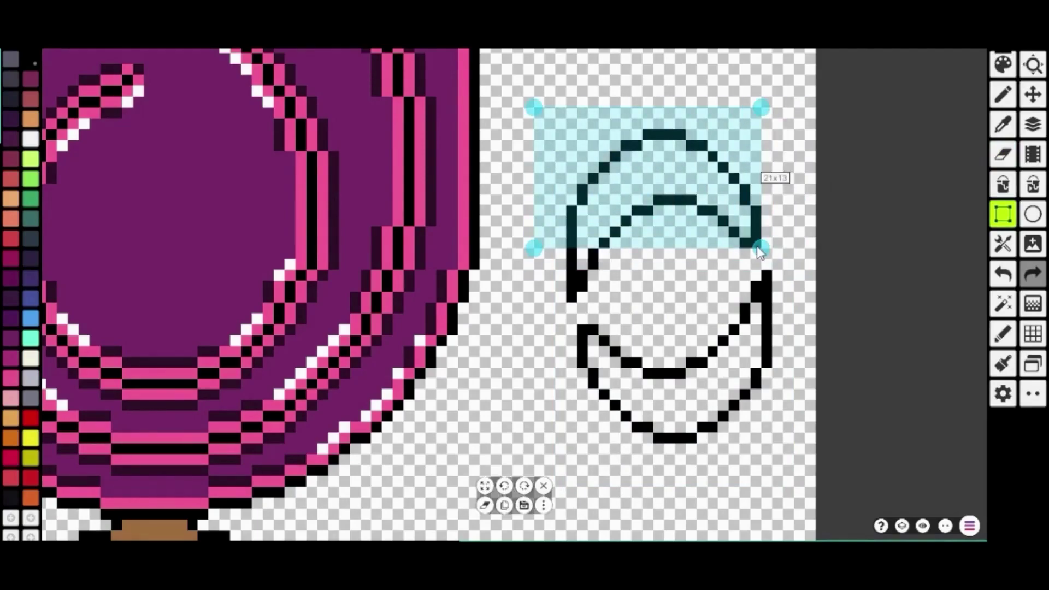
{"action": "left_click", "coordinate": [650, 293]}
{"action": "left_click_drag", "start_coordinate": [539, 99], "coordinate": [765, 250]}
{"action": "left_click_drag", "start_coordinate": [743, 216], "coordinate": [743, 139]}
{"action": "left_click_drag", "start_coordinate": [547, 240], "coordinate": [604, 307]}
{"action": "left_click_drag", "start_coordinate": [591, 296], "coordinate": [590, 220]}
{"action": "left_click", "coordinate": [551, 255]}
{"action": "left_click_drag", "start_coordinate": [548, 254], "coordinate": [788, 460]}
{"action": "left_click_drag", "start_coordinate": [732, 426], "coordinate": [762, 264]}
{"action": "scroll", "coordinate": [705, 343], "scroll_direction": "down", "scroll_amount": 3}
{"action": "left_click", "coordinate": [705, 344]}
- Move the crescent eye outline into the centre of the spiral head
{"action": "mouse_move", "coordinate": [591, 126]}
{"action": "left_mouse_down"}
{"action": "mouse_move", "coordinate": [631, 184]}
{"action": "mouse_move", "coordinate": [774, 321]}
{"action": "left_mouse_up"}
{"action": "left_click_drag", "start_coordinate": [670, 261], "coordinate": [332, 297]}
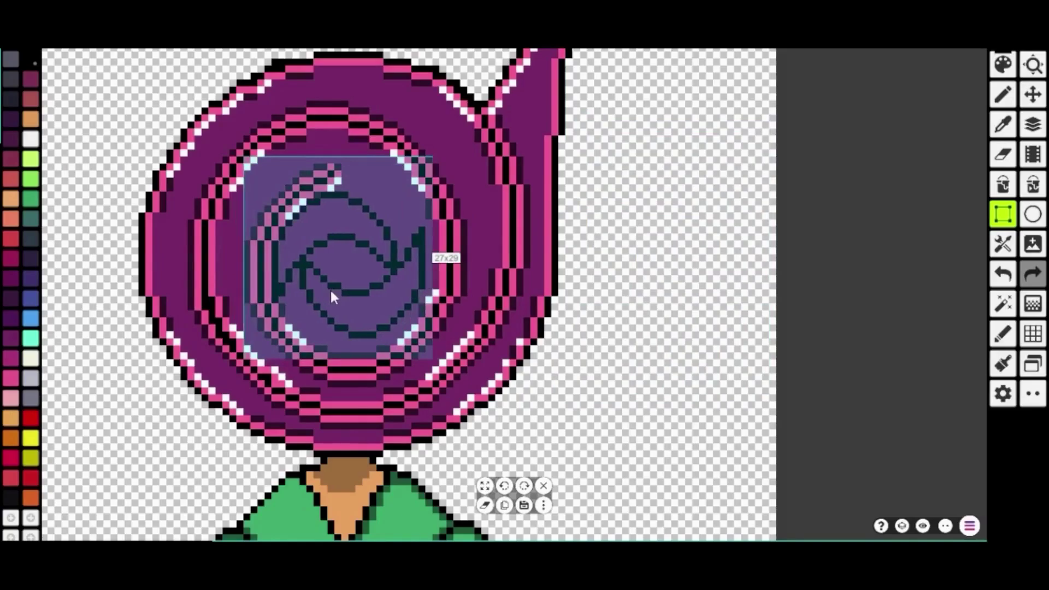
{"action": "left_click", "coordinate": [674, 300]}
- Fill both eyelid crescents with very dark purple and the eye opening between them with white
{"action": "scroll", "coordinate": [425, 388], "scroll_direction": "up", "scroll_amount": 5}
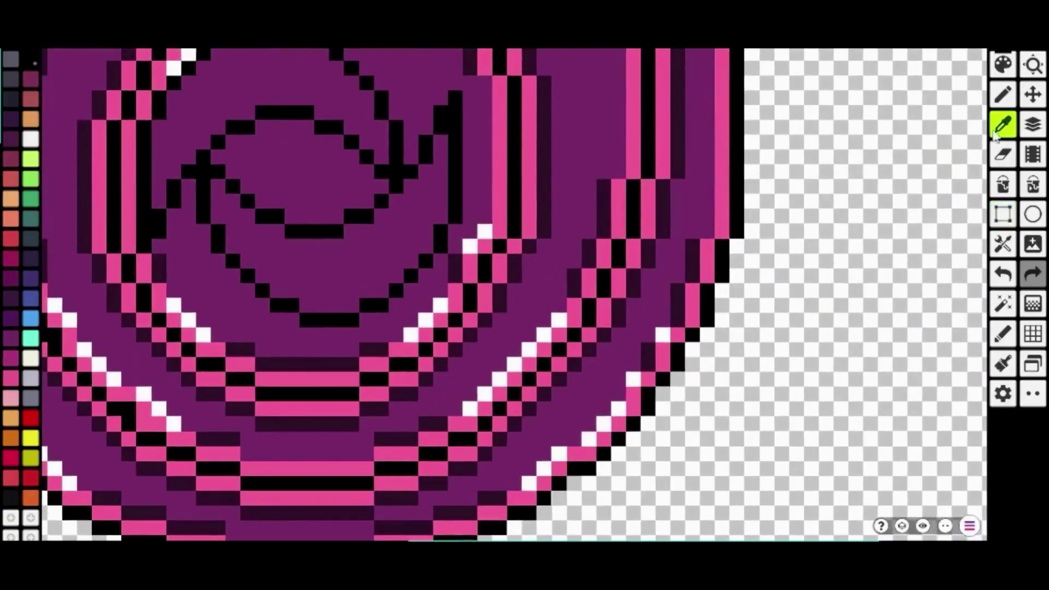
{"action": "left_click", "coordinate": [1004, 185]}
{"action": "left_click", "coordinate": [326, 91]}
{"action": "left_click", "coordinate": [328, 265]}
{"action": "scroll", "coordinate": [328, 268], "scroll_direction": "down", "scroll_amount": 3}
{"action": "left_click_drag", "start_coordinate": [328, 268], "coordinate": [464, 418]}
{"action": "left_click", "coordinate": [30, 139]}
{"action": "left_click", "coordinate": [537, 371]}
{"action": "scroll", "coordinate": [606, 362], "scroll_direction": "up", "scroll_amount": 4}
{"action": "left_click_drag", "start_coordinate": [606, 362], "coordinate": [337, 304]}
{"action": "scroll", "coordinate": [437, 303], "scroll_direction": "down", "scroll_amount": 3}
- Try to draw a small black circle beside the head and place it in the white of the eye as an iris
{"action": "left_click", "coordinate": [1033, 214]}
{"action": "left_click", "coordinate": [34, 62]}
{"action": "mouse_move", "coordinate": [741, 160]}
{"action": "left_mouse_down"}
{"action": "mouse_move", "coordinate": [815, 261]}
{"action": "mouse_move", "coordinate": [826, 235]}
{"action": "left_mouse_up"}
{"action": "left_click_drag", "start_coordinate": [764, 212], "coordinate": [254, 321]}
{"action": "left_click_drag", "start_coordinate": [319, 290], "coordinate": [817, 253]}
{"action": "left_click_drag", "start_coordinate": [730, 306], "coordinate": [249, 309]}
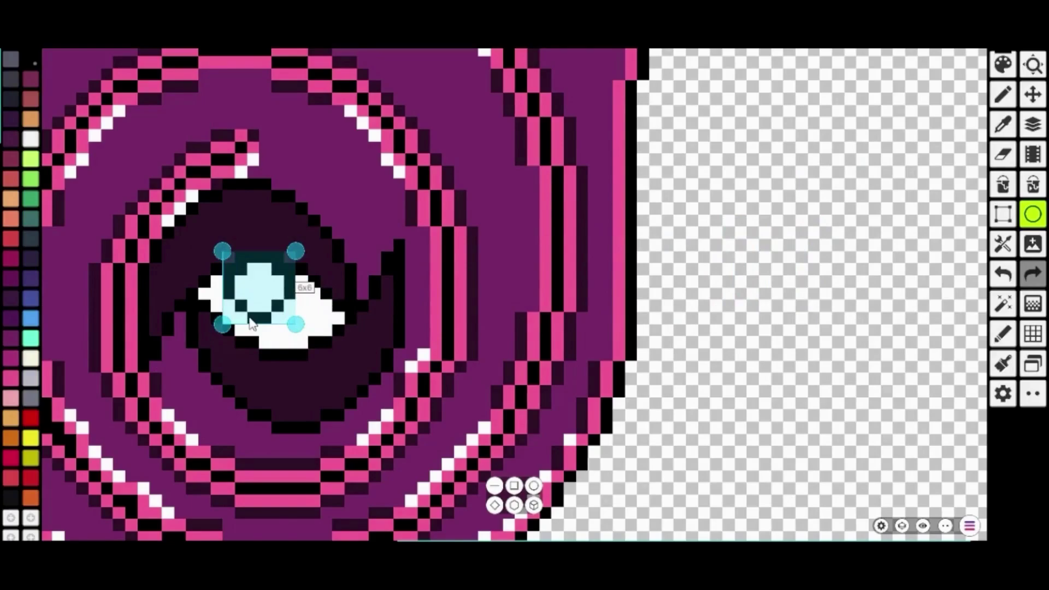
{"action": "left_click", "coordinate": [731, 317]}
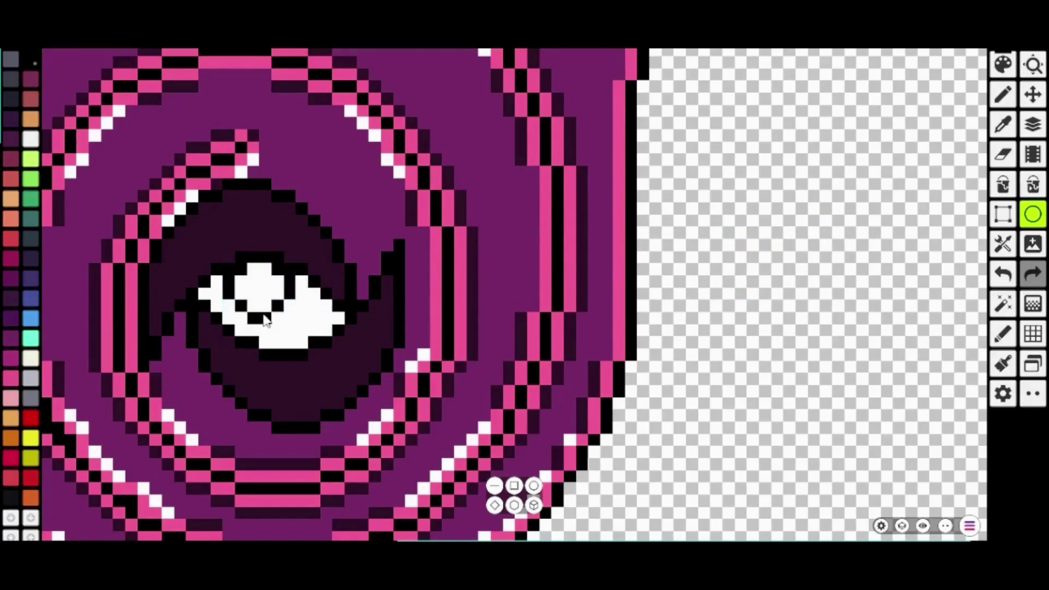
- Try to add another black circle in the eye with a blue fill, and undo it
{"action": "mouse_move", "coordinate": [753, 220]}
{"action": "left_mouse_down"}
{"action": "mouse_move", "coordinate": [796, 258]}
{"action": "mouse_move", "coordinate": [248, 298]}
{"action": "mouse_move", "coordinate": [871, 299]}
{"action": "left_mouse_up"}
{"action": "mouse_move", "coordinate": [898, 305]}
{"action": "left_mouse_down"}
{"action": "mouse_move", "coordinate": [897, 316]}
{"action": "mouse_move", "coordinate": [257, 300]}
{"action": "left_mouse_up"}
{"action": "left_click_drag", "start_coordinate": [256, 293], "coordinate": [248, 294]}
{"action": "left_click", "coordinate": [677, 310]}
{"action": "left_click", "coordinate": [1003, 185]}
{"action": "scroll", "coordinate": [692, 377], "scroll_direction": "down", "scroll_amount": 5}
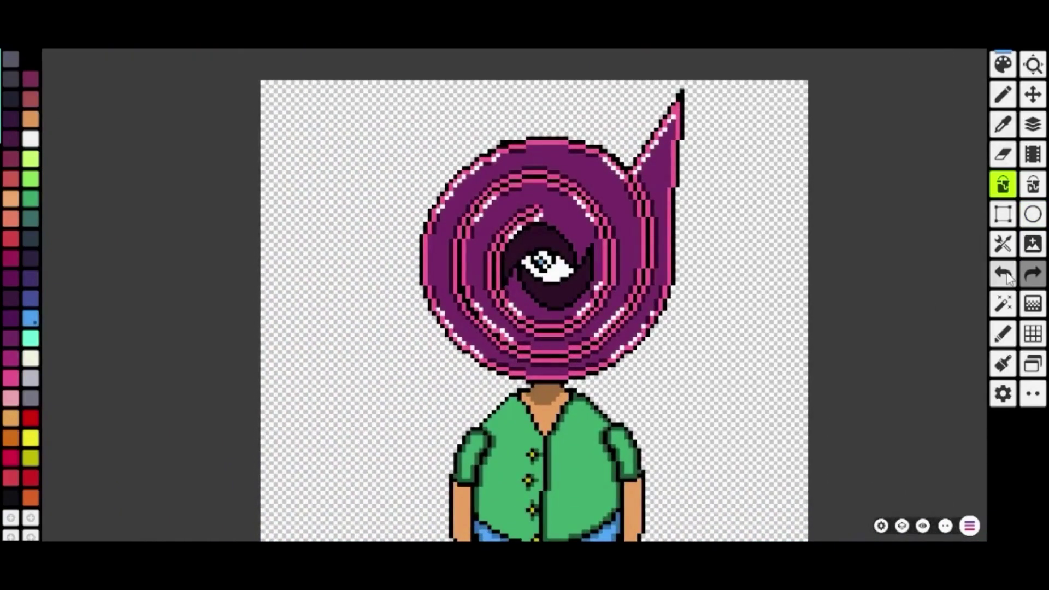
{"action": "left_click", "coordinate": [1003, 274]}
- Draw a black 10x8 pixel oval and place it in the white of the eye as the iris outline
{"action": "left_click", "coordinate": [1033, 215]}
{"action": "scroll", "coordinate": [644, 298], "scroll_direction": "up", "scroll_amount": 5}
{"action": "mouse_move", "coordinate": [749, 184]}
{"action": "left_mouse_down"}
{"action": "mouse_move", "coordinate": [857, 269]}
{"action": "mouse_move", "coordinate": [836, 289]}
{"action": "mouse_move", "coordinate": [411, 240]}
{"action": "mouse_move", "coordinate": [759, 263]}
{"action": "mouse_move", "coordinate": [864, 258]}
{"action": "left_mouse_up"}
{"action": "left_click_drag", "start_coordinate": [889, 174], "coordinate": [900, 195]}
{"action": "left_click_drag", "start_coordinate": [836, 260], "coordinate": [370, 219]}
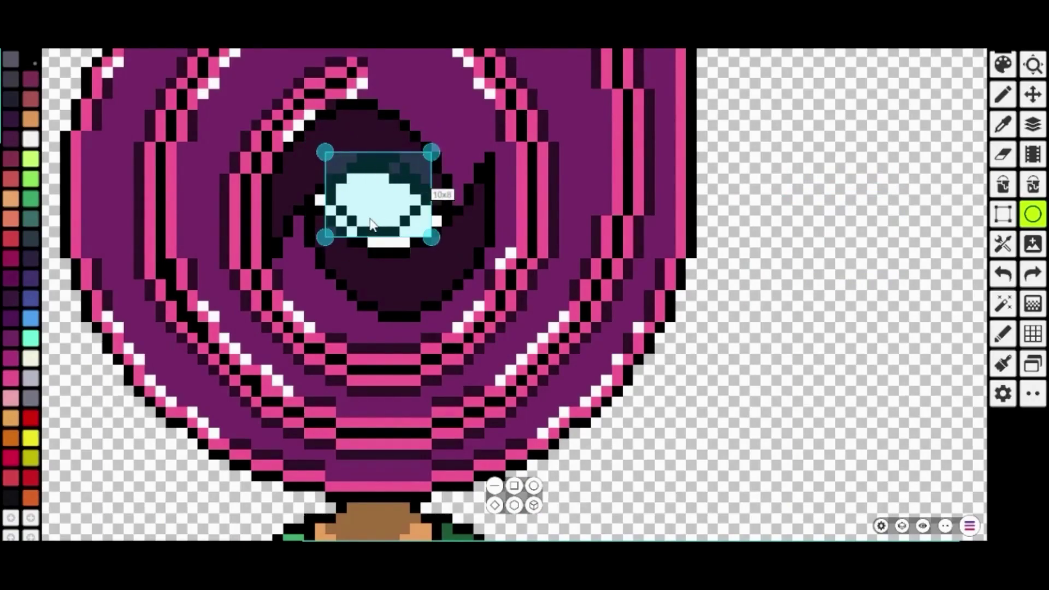
{"action": "left_click", "coordinate": [833, 335]}
- Paint over the iris outline pixels that extend into the upper eyelid with its very dark purple
{"action": "scroll", "coordinate": [470, 264], "scroll_direction": "up", "scroll_amount": 3}
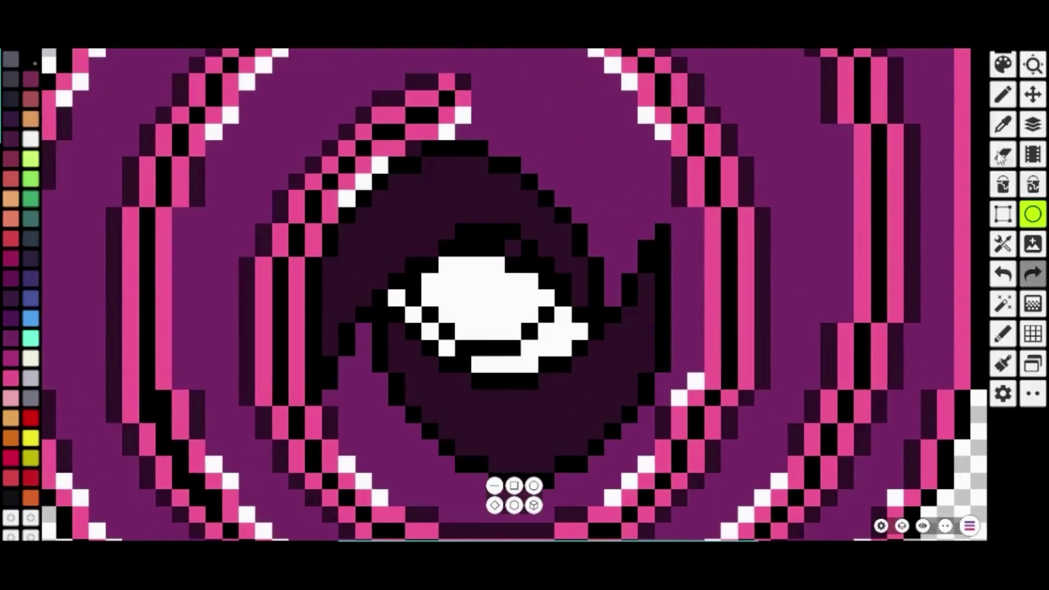
{"action": "left_click", "coordinate": [1003, 94]}
{"action": "left_click", "coordinate": [1004, 124]}
{"action": "left_click", "coordinate": [463, 187]}
{"action": "left_click_drag", "start_coordinate": [462, 232], "coordinate": [529, 244]}
{"action": "scroll", "coordinate": [322, 301], "scroll_direction": "down", "scroll_amount": 1}
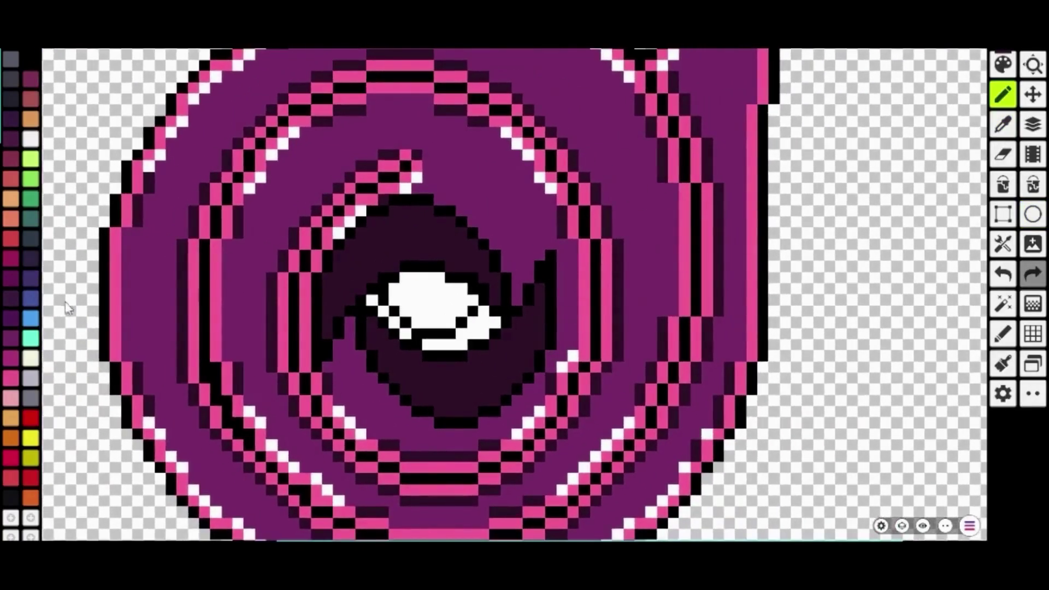
- Draw a black 4x4 pixel circle and place it inside the iris as the pupil outline
{"action": "left_click", "coordinate": [1032, 211]}
{"action": "left_click", "coordinate": [36, 60]}
{"action": "left_click_drag", "start_coordinate": [852, 221], "coordinate": [887, 259]}
{"action": "left_click_drag", "start_coordinate": [864, 255], "coordinate": [418, 306]}
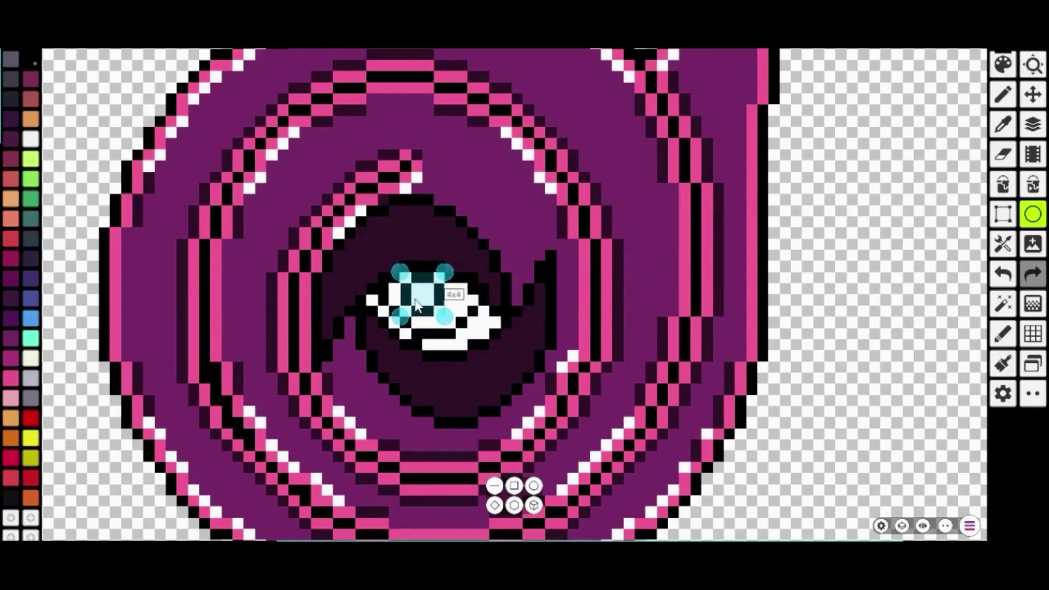
- Fill the parts of the iris around the pupil with light blue
{"action": "left_click", "coordinate": [30, 318]}
{"action": "left_click", "coordinate": [1003, 185]}
{"action": "left_click", "coordinate": [401, 290]}
{"action": "left_click", "coordinate": [432, 323]}
{"action": "left_click", "coordinate": [444, 285]}
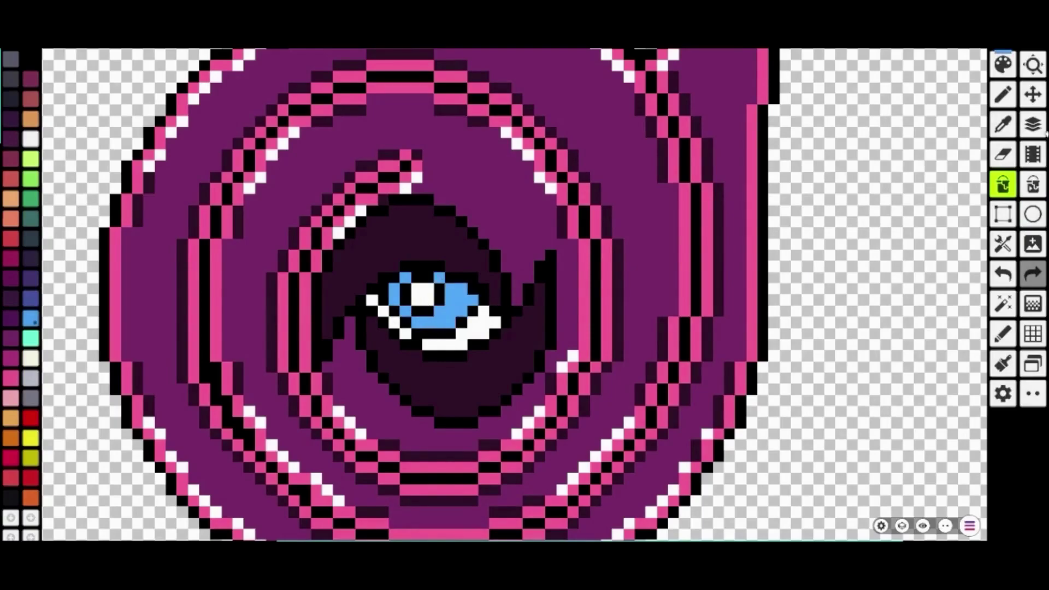
- Fill the pupil with black and add small white highlight pixels to it
{"action": "left_click", "coordinate": [426, 297]}
{"action": "scroll", "coordinate": [438, 326], "scroll_direction": "up", "scroll_amount": 2}
{"action": "left_click", "coordinate": [1003, 94]}
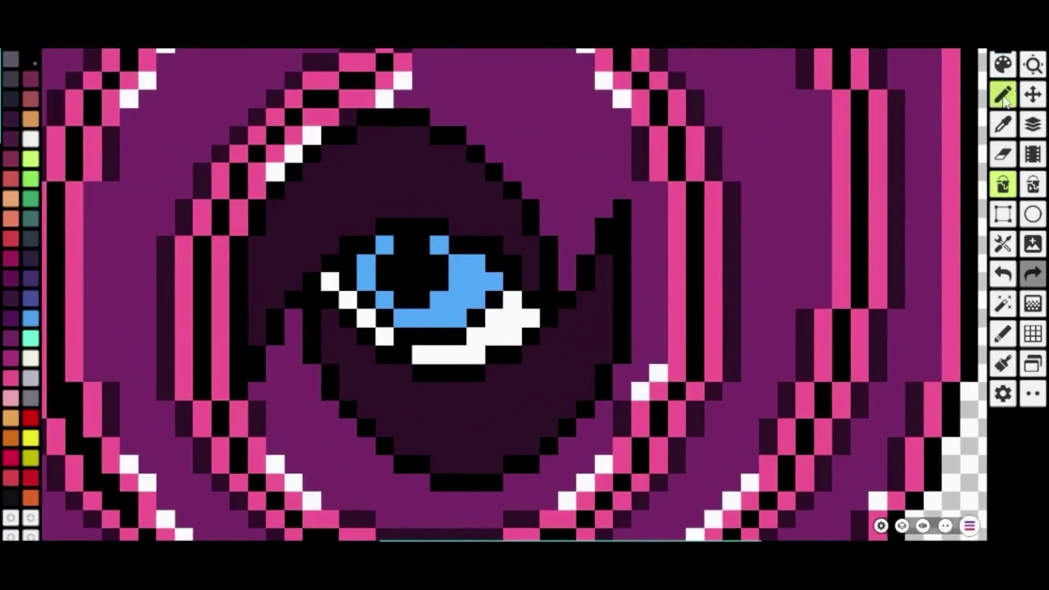
{"action": "left_click", "coordinate": [397, 260]}
{"action": "left_click", "coordinate": [418, 279]}
{"action": "scroll", "coordinate": [530, 334], "scroll_direction": "down", "scroll_amount": 6}
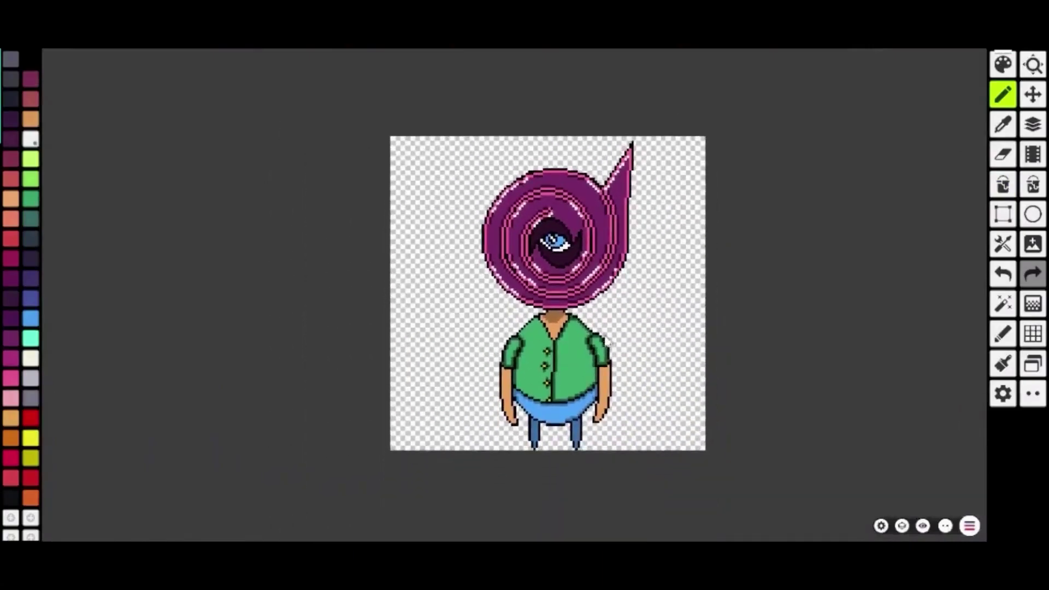
- Shade the upper shirt on both sides of the neckline and the neck skin a darker tone with the shading tool
{"action": "scroll", "coordinate": [627, 337], "scroll_direction": "up", "scroll_amount": 2}
{"action": "scroll", "coordinate": [398, 359], "scroll_direction": "up", "scroll_amount": 3}
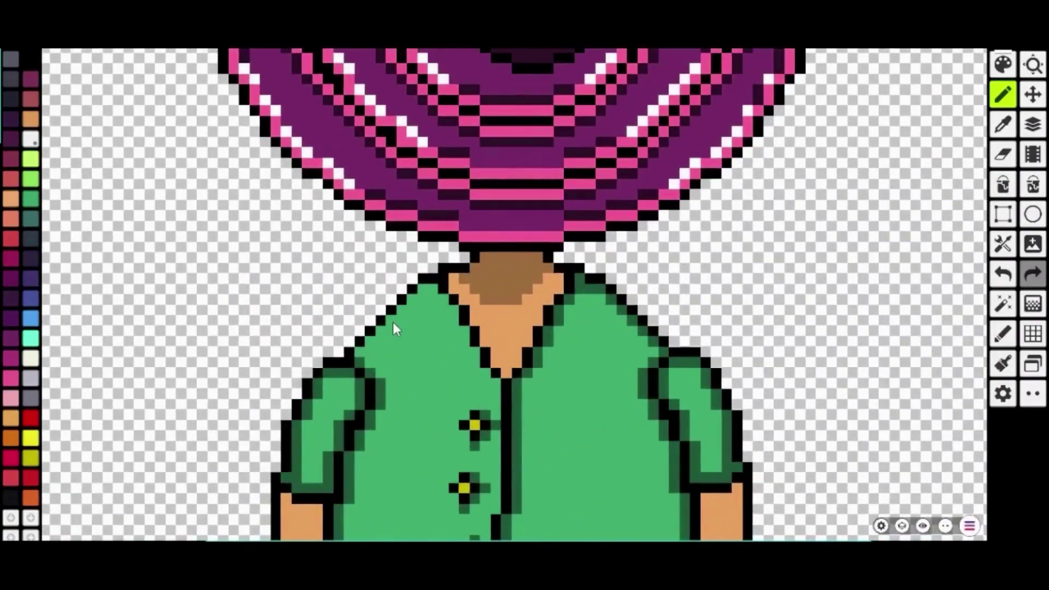
{"action": "left_click", "coordinate": [1004, 334]}
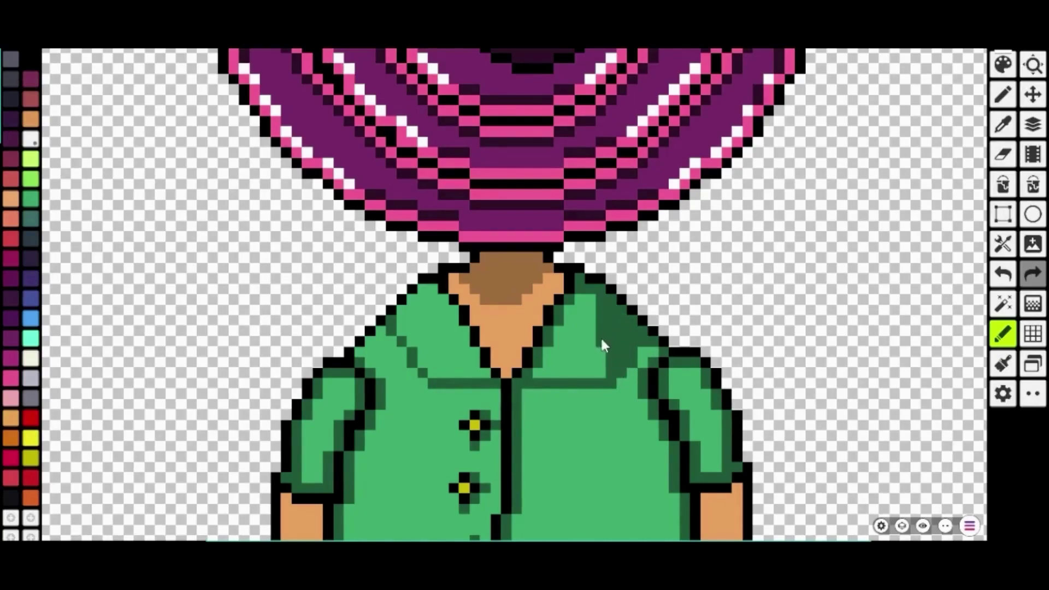
{"action": "scroll", "coordinate": [591, 368], "scroll_direction": "up", "scroll_amount": 3}
{"action": "mouse_move", "coordinate": [616, 213]}
{"action": "left_mouse_down"}
{"action": "mouse_move", "coordinate": [620, 368]}
{"action": "mouse_move", "coordinate": [591, 297]}
{"action": "mouse_move", "coordinate": [533, 384]}
{"action": "mouse_move", "coordinate": [320, 385]}
{"action": "mouse_move", "coordinate": [242, 375]}
{"action": "mouse_move", "coordinate": [360, 355]}
{"action": "mouse_move", "coordinate": [245, 326]}
{"action": "mouse_move", "coordinate": [352, 326]}
{"action": "mouse_move", "coordinate": [329, 297]}
{"action": "mouse_move", "coordinate": [212, 260]}
{"action": "mouse_move", "coordinate": [206, 239]}
{"action": "mouse_move", "coordinate": [303, 245]}
{"action": "mouse_move", "coordinate": [256, 182]}
{"action": "left_mouse_up"}
{"action": "mouse_move", "coordinate": [354, 183]}
{"action": "left_mouse_down"}
{"action": "mouse_move", "coordinate": [433, 368]}
{"action": "mouse_move", "coordinate": [445, 224]}
{"action": "mouse_move", "coordinate": [499, 232]}
{"action": "mouse_move", "coordinate": [590, 157]}
{"action": "left_mouse_up"}
- Extend the dark green shadow down both sides of the neckline, tapering it towards the shirt's centre line near the top button
{"action": "scroll", "coordinate": [453, 366], "scroll_direction": "down", "scroll_amount": 5}
{"action": "scroll", "coordinate": [412, 388], "scroll_direction": "up", "scroll_amount": 4}
{"action": "mouse_move", "coordinate": [422, 360]}
{"action": "left_mouse_down"}
{"action": "mouse_move", "coordinate": [794, 361]}
{"action": "mouse_move", "coordinate": [432, 358]}
{"action": "mouse_move", "coordinate": [599, 368]}
{"action": "mouse_move", "coordinate": [776, 360]}
{"action": "left_mouse_up"}
{"action": "left_click", "coordinate": [1007, 278]}
{"action": "left_click", "coordinate": [1002, 277]}
{"action": "left_click_drag", "start_coordinate": [603, 383], "coordinate": [719, 382]}
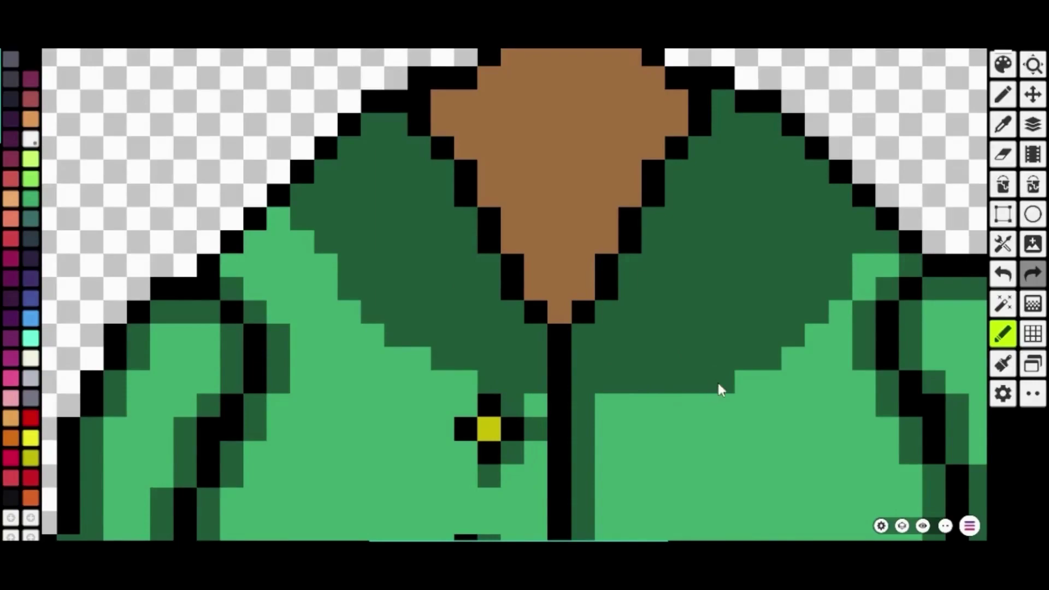
{"action": "left_click", "coordinate": [538, 405]}
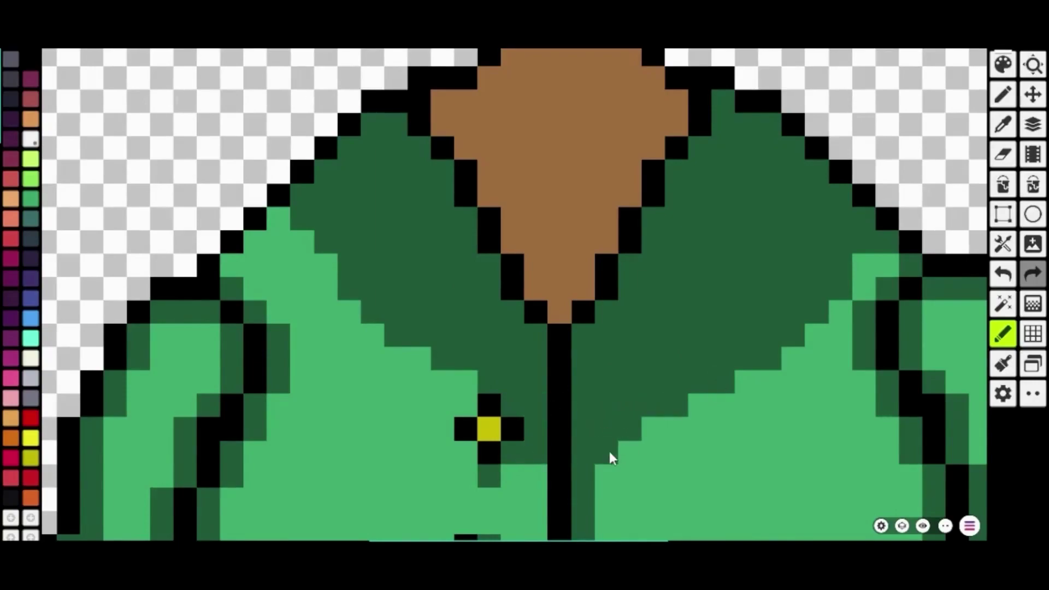
- Shade the purple pixels bordering the outer outline of the dark eyelids, undoing the last stroke
{"action": "scroll", "coordinate": [546, 502], "scroll_direction": "down", "scroll_amount": 5}
{"action": "scroll", "coordinate": [546, 343], "scroll_direction": "up", "scroll_amount": 4}
{"action": "scroll", "coordinate": [546, 342], "scroll_direction": "up", "scroll_amount": 1}
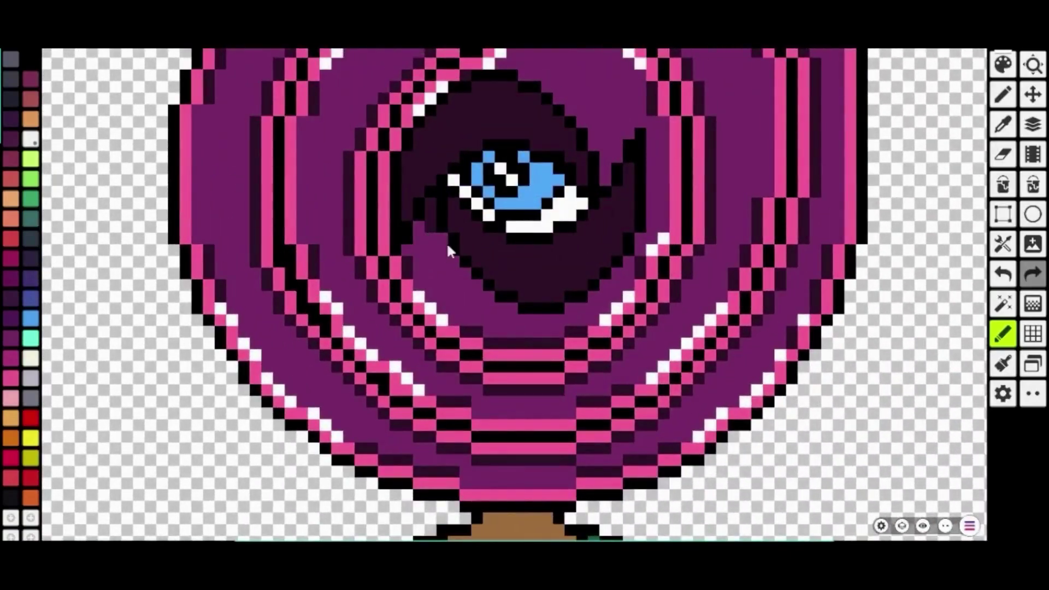
{"action": "mouse_move", "coordinate": [595, 305]}
{"action": "left_mouse_down"}
{"action": "mouse_move", "coordinate": [640, 251]}
{"action": "mouse_move", "coordinate": [653, 157]}
{"action": "mouse_move", "coordinate": [638, 121]}
{"action": "mouse_move", "coordinate": [608, 167]}
{"action": "mouse_move", "coordinate": [572, 116]}
{"action": "mouse_move", "coordinate": [511, 73]}
{"action": "left_mouse_up"}
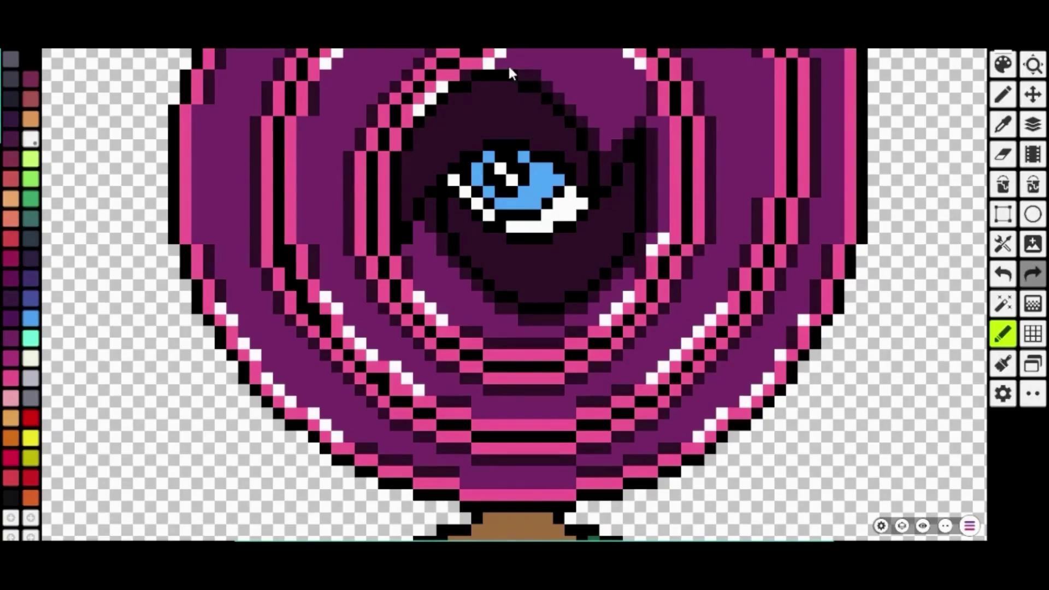
{"action": "scroll", "coordinate": [435, 257], "scroll_direction": "down", "scroll_amount": 2}
{"action": "scroll", "coordinate": [435, 208], "scroll_direction": "up", "scroll_amount": 4}
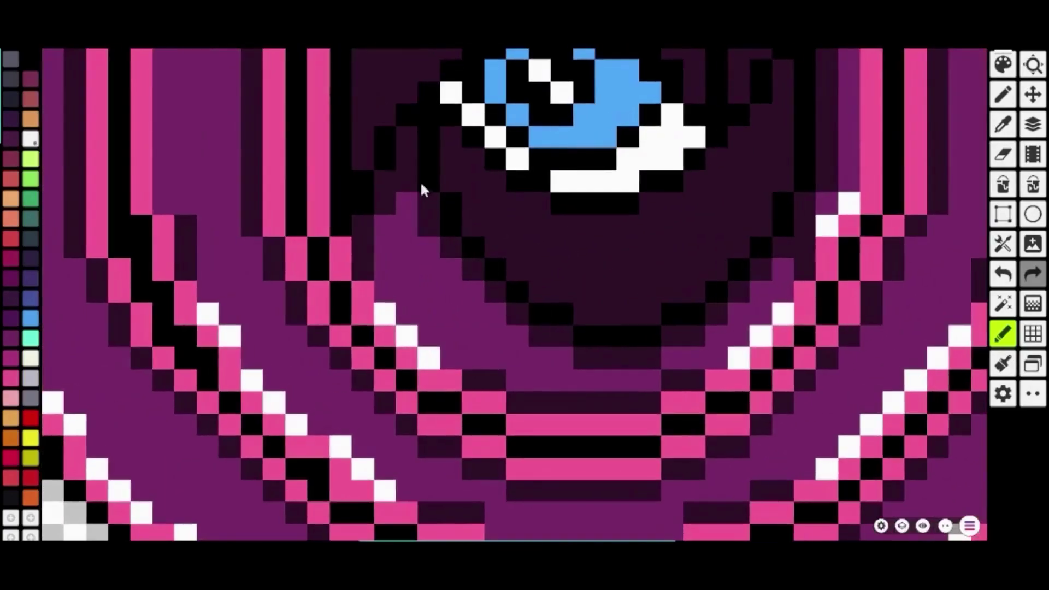
{"action": "left_click", "coordinate": [1008, 287]}
- Examine the shading of the spiral head, the eye and the body
{"action": "scroll", "coordinate": [680, 264], "scroll_direction": "down", "scroll_amount": 3}
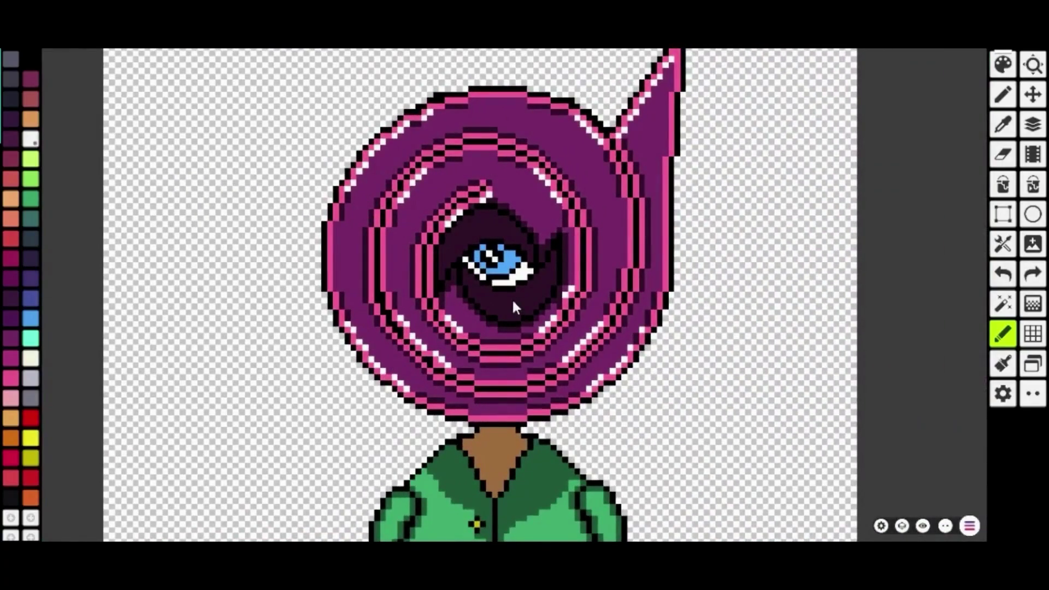
{"action": "scroll", "coordinate": [520, 298], "scroll_direction": "up", "scroll_amount": 1}
{"action": "scroll", "coordinate": [518, 300], "scroll_direction": "down", "scroll_amount": 2}
{"action": "scroll", "coordinate": [500, 299], "scroll_direction": "up", "scroll_amount": 4}
{"action": "scroll", "coordinate": [502, 302], "scroll_direction": "down", "scroll_amount": 1}
{"action": "scroll", "coordinate": [489, 270], "scroll_direction": "down", "scroll_amount": 2}
{"action": "scroll", "coordinate": [585, 309], "scroll_direction": "up", "scroll_amount": 2}
{"action": "scroll", "coordinate": [582, 299], "scroll_direction": "up", "scroll_amount": 1}
{"action": "scroll", "coordinate": [685, 401], "scroll_direction": "down", "scroll_amount": 3}
- Sample the head's purple and fill both arms with it
{"action": "left_click", "coordinate": [1008, 130]}
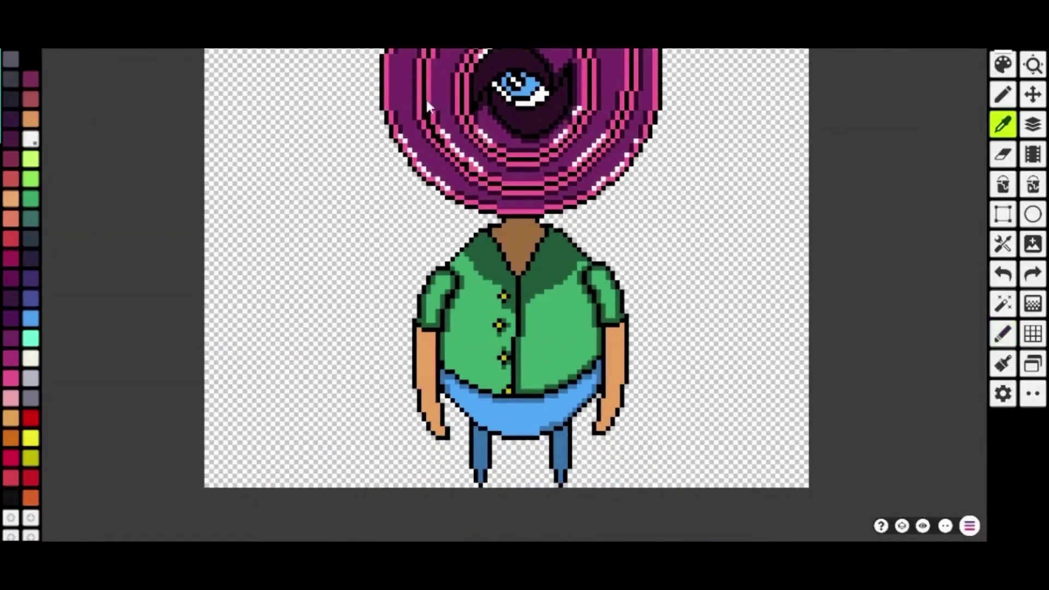
{"action": "left_click", "coordinate": [435, 100]}
{"action": "left_click", "coordinate": [1006, 186]}
{"action": "left_click", "coordinate": [611, 385]}
{"action": "left_click", "coordinate": [432, 407]}
{"action": "scroll", "coordinate": [466, 433], "scroll_direction": "up", "scroll_amount": 1}
{"action": "scroll", "coordinate": [467, 437], "scroll_direction": "up", "scroll_amount": 1}
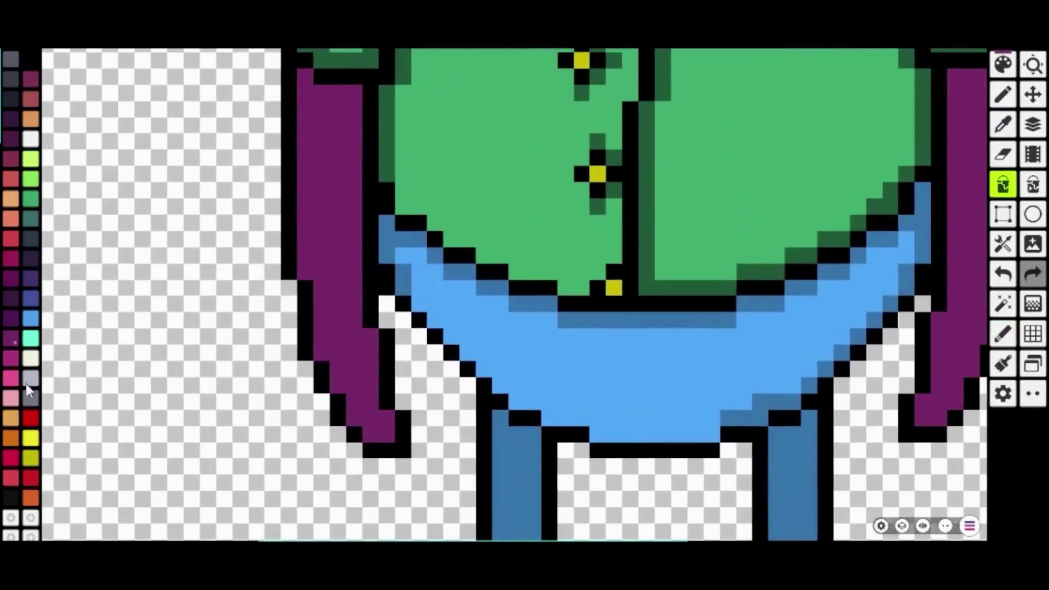
- Paint a pink highlight along one edge of both purple arms, from the sleeves down to the hand tips
{"action": "left_click", "coordinate": [355, 110]}
{"action": "key", "text": "ctrl+z"}
{"action": "key", "text": "b"}
{"action": "mouse_move", "coordinate": [356, 90]}
{"action": "left_mouse_down"}
{"action": "mouse_move", "coordinate": [355, 315]}
{"action": "mouse_move", "coordinate": [371, 354]}
{"action": "left_mouse_up"}
{"action": "mouse_move", "coordinate": [957, 141]}
{"action": "left_mouse_down"}
{"action": "mouse_move", "coordinate": [958, 283]}
{"action": "mouse_move", "coordinate": [944, 327]}
{"action": "left_mouse_up"}
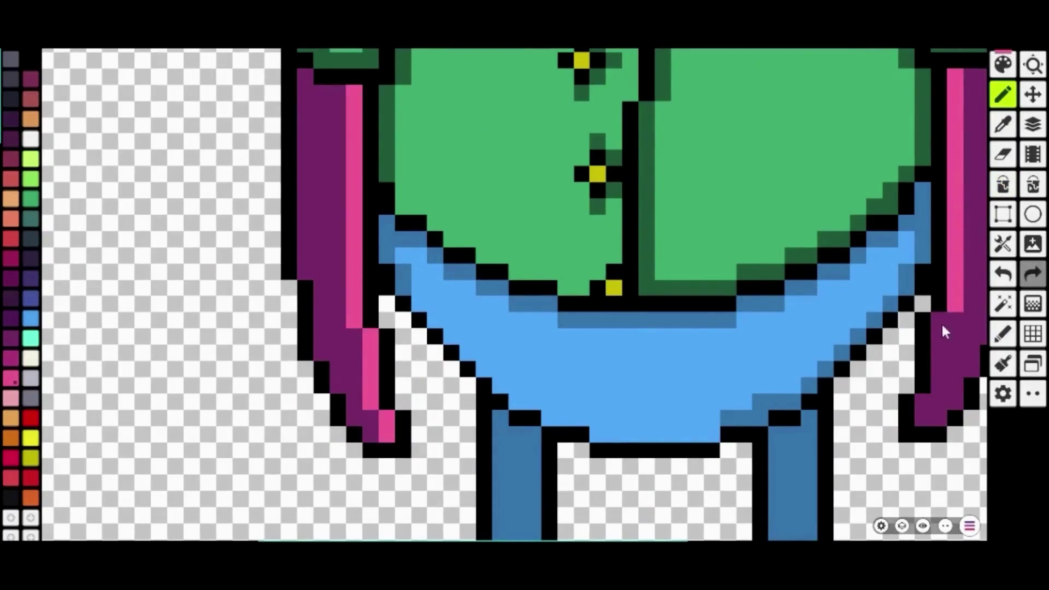
{"action": "left_click_drag", "start_coordinate": [925, 403], "coordinate": [924, 418]}
{"action": "mouse_move", "coordinate": [971, 377]}
{"action": "left_mouse_down"}
{"action": "mouse_move", "coordinate": [642, 313]}
{"action": "mouse_move", "coordinate": [907, 296]}
{"action": "left_mouse_up"}
{"action": "left_click_drag", "start_coordinate": [313, 272], "coordinate": [478, 289]}
{"action": "left_click", "coordinate": [473, 373]}
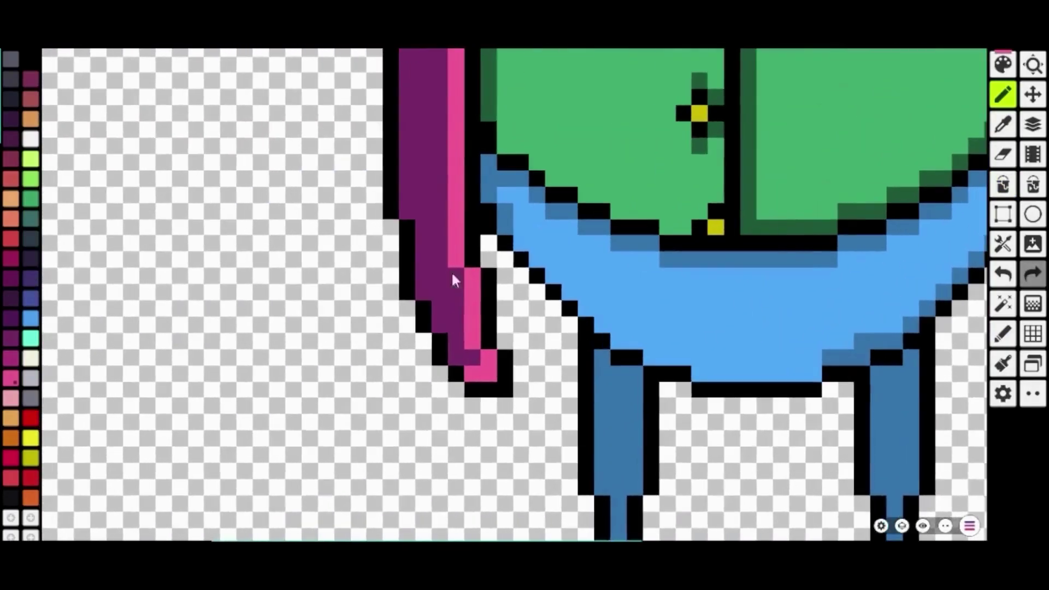
- Sample the very dark purple from the head's shading and fill the neck with it
{"action": "scroll", "coordinate": [684, 244], "scroll_direction": "down", "scroll_amount": 2}
{"action": "scroll", "coordinate": [539, 334], "scroll_direction": "up", "scroll_amount": 4}
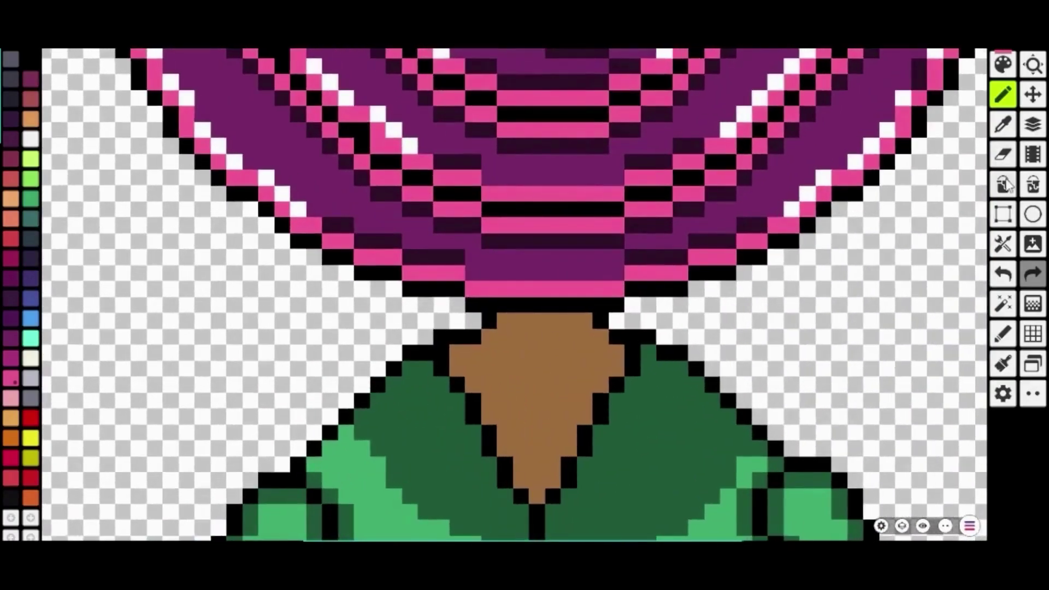
{"action": "left_click", "coordinate": [1003, 125]}
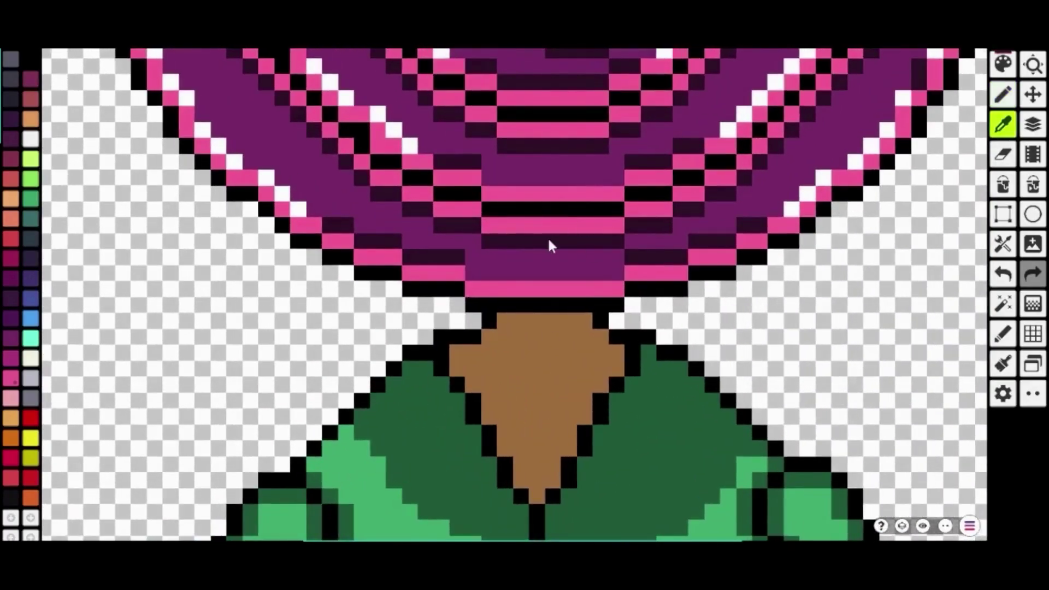
{"action": "left_click", "coordinate": [548, 239]}
{"action": "left_click", "coordinate": [1005, 185]}
{"action": "left_click", "coordinate": [537, 400]}
{"action": "scroll", "coordinate": [541, 386], "scroll_direction": "down", "scroll_amount": 4}
{"action": "scroll", "coordinate": [599, 335], "scroll_direction": "up", "scroll_amount": 1}
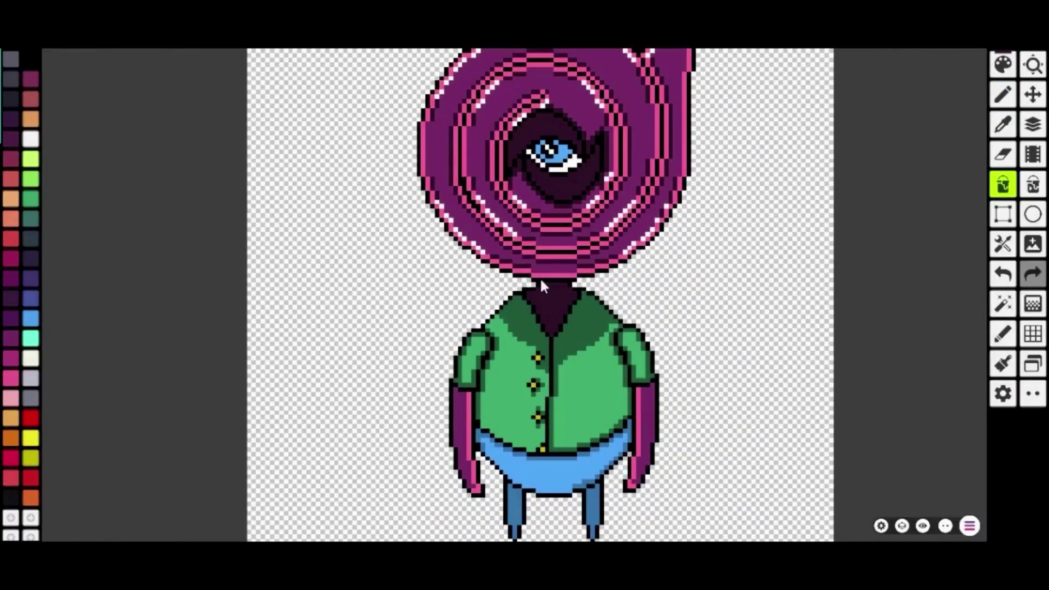
{"action": "scroll", "coordinate": [490, 304], "scroll_direction": "down", "scroll_amount": 1}
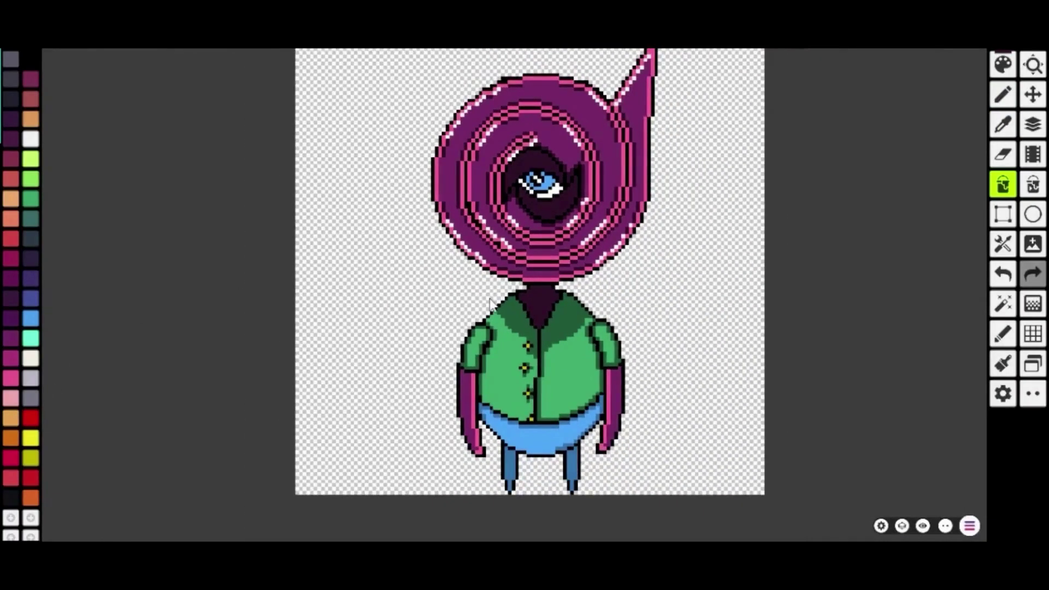
- Draw a black circle outline on the empty canvas beside the shoulder and a smaller 7x6 pixel one inside it
{"action": "scroll", "coordinate": [489, 300], "scroll_direction": "up", "scroll_amount": 3}
{"action": "left_click", "coordinate": [1033, 215]}
{"action": "left_click", "coordinate": [31, 60]}
{"action": "mouse_move", "coordinate": [88, 103]}
{"action": "left_mouse_down"}
{"action": "mouse_move", "coordinate": [202, 253]}
{"action": "mouse_move", "coordinate": [232, 253]}
{"action": "left_mouse_up"}
{"action": "mouse_move", "coordinate": [197, 243]}
{"action": "left_mouse_down"}
{"action": "mouse_move", "coordinate": [812, 400]}
{"action": "mouse_move", "coordinate": [736, 327]}
{"action": "left_mouse_up"}
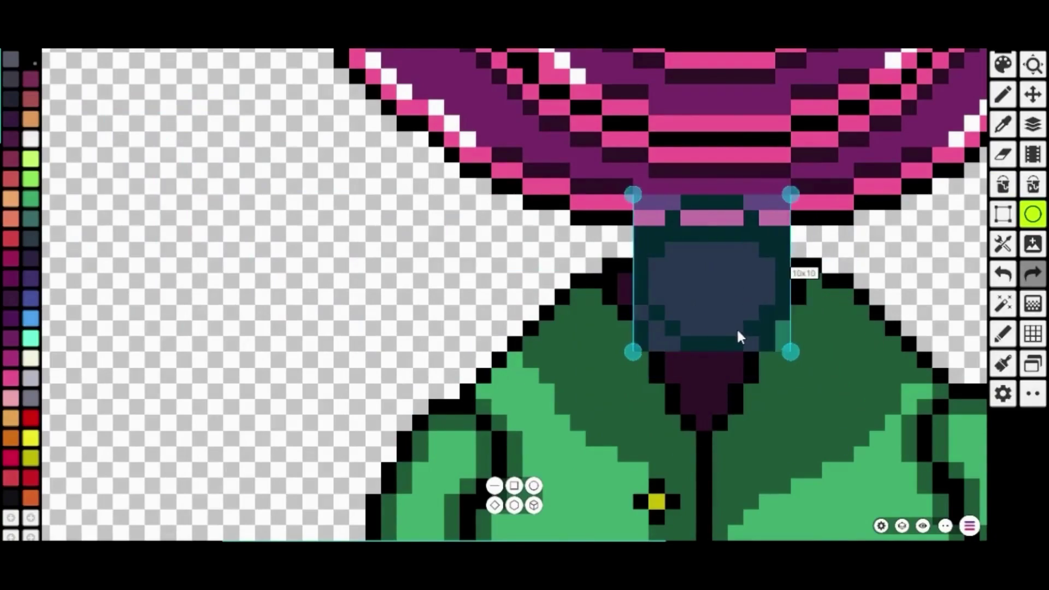
{"action": "left_click_drag", "start_coordinate": [624, 356], "coordinate": [612, 368]}
{"action": "left_click_drag", "start_coordinate": [712, 353], "coordinate": [257, 278]}
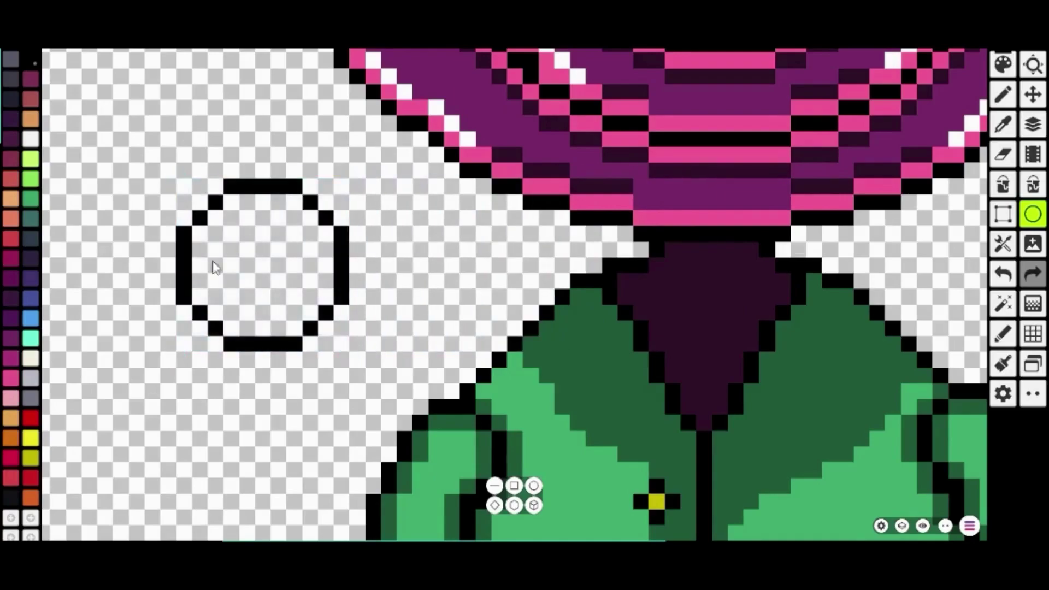
{"action": "left_click_drag", "start_coordinate": [210, 217], "coordinate": [315, 298]}
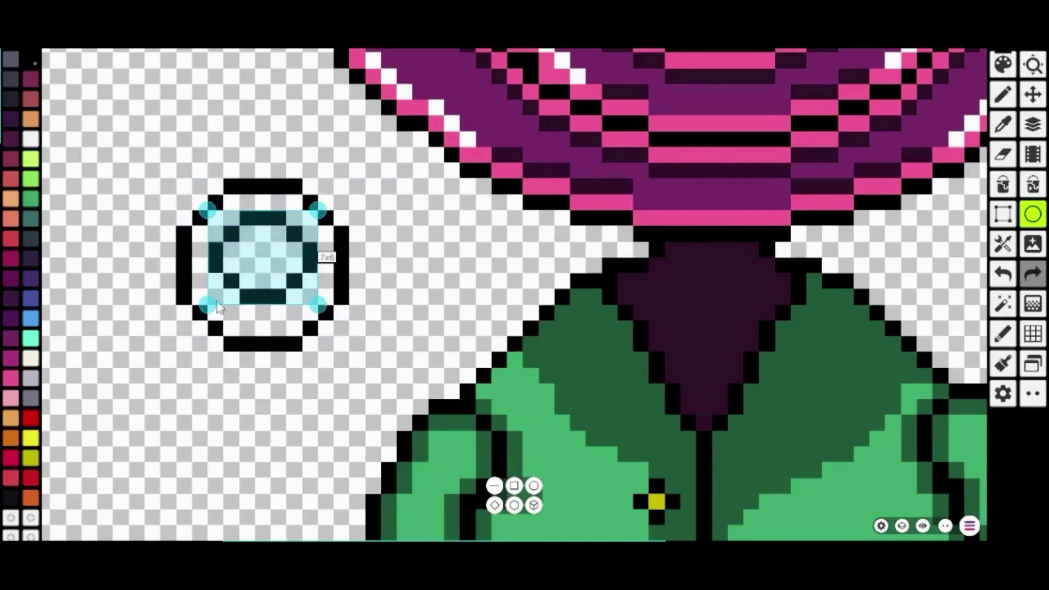
{"action": "left_click", "coordinate": [228, 301]}
- Erase the upper parts of both circles, keeping the bottom arcs, and undo the last erasure
{"action": "left_click", "coordinate": [1004, 154]}
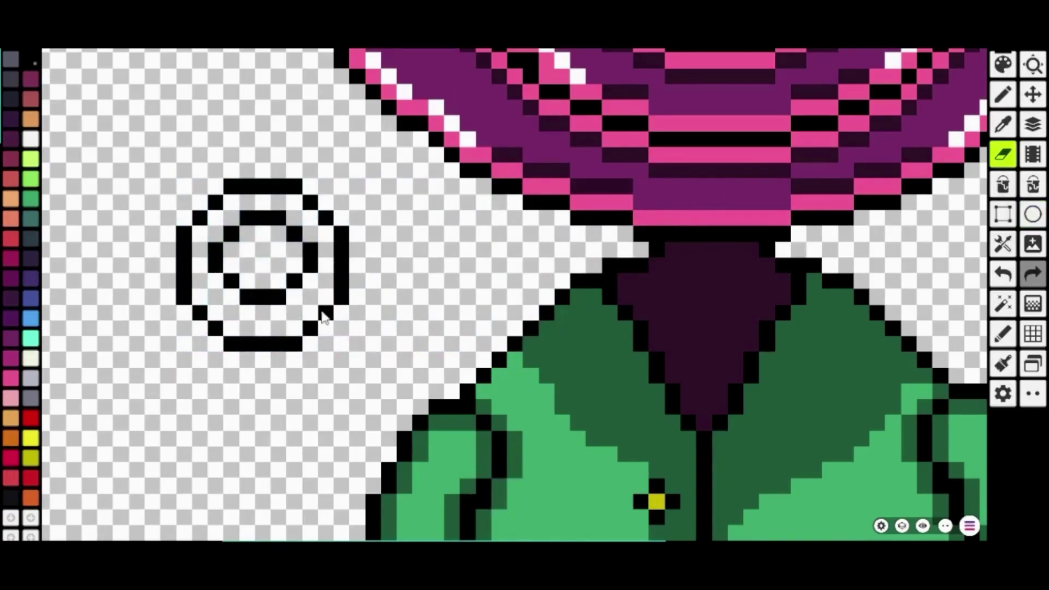
{"action": "mouse_move", "coordinate": [339, 300]}
{"action": "left_mouse_down"}
{"action": "mouse_move", "coordinate": [283, 284]}
{"action": "mouse_move", "coordinate": [352, 278]}
{"action": "mouse_move", "coordinate": [324, 270]}
{"action": "mouse_move", "coordinate": [301, 198]}
{"action": "mouse_move", "coordinate": [271, 182]}
{"action": "mouse_move", "coordinate": [184, 238]}
{"action": "mouse_move", "coordinate": [181, 270]}
{"action": "mouse_move", "coordinate": [267, 275]}
{"action": "mouse_move", "coordinate": [290, 228]}
{"action": "mouse_move", "coordinate": [215, 250]}
{"action": "left_mouse_up"}
{"action": "left_click_drag", "start_coordinate": [177, 290], "coordinate": [359, 350]}
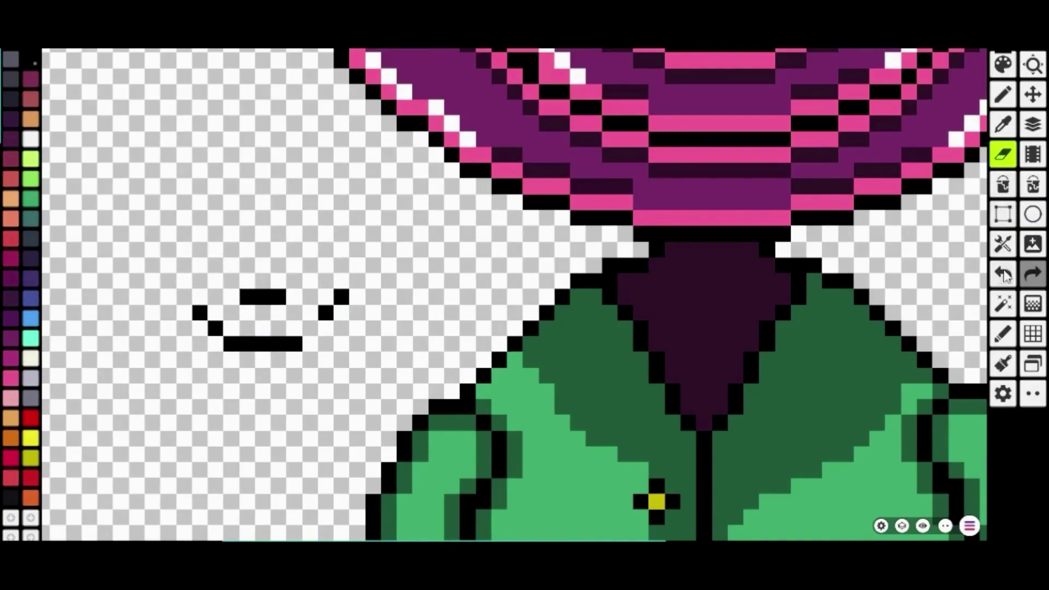
{"action": "left_click", "coordinate": [1004, 268]}
- Select the remaining arcs and place them across the neck between the collar edges as a necklace outline
{"action": "left_click", "coordinate": [1003, 214]}
{"action": "left_click_drag", "start_coordinate": [135, 259], "coordinate": [381, 375]}
{"action": "left_click_drag", "start_coordinate": [256, 326], "coordinate": [704, 324]}
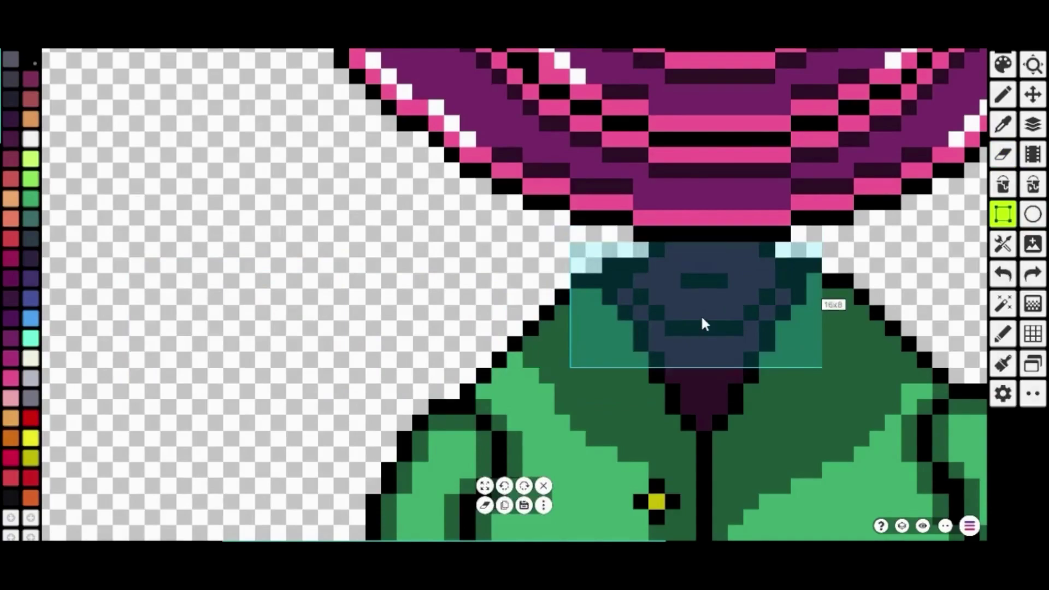
{"action": "left_click", "coordinate": [896, 253]}
- Paint over the leftover inner arc with the neck's very dark purple and outline the necklace's lower edge in black
{"action": "left_click", "coordinate": [1004, 124]}
{"action": "left_click", "coordinate": [727, 262]}
{"action": "left_click_drag", "start_coordinate": [688, 281], "coordinate": [696, 282]}
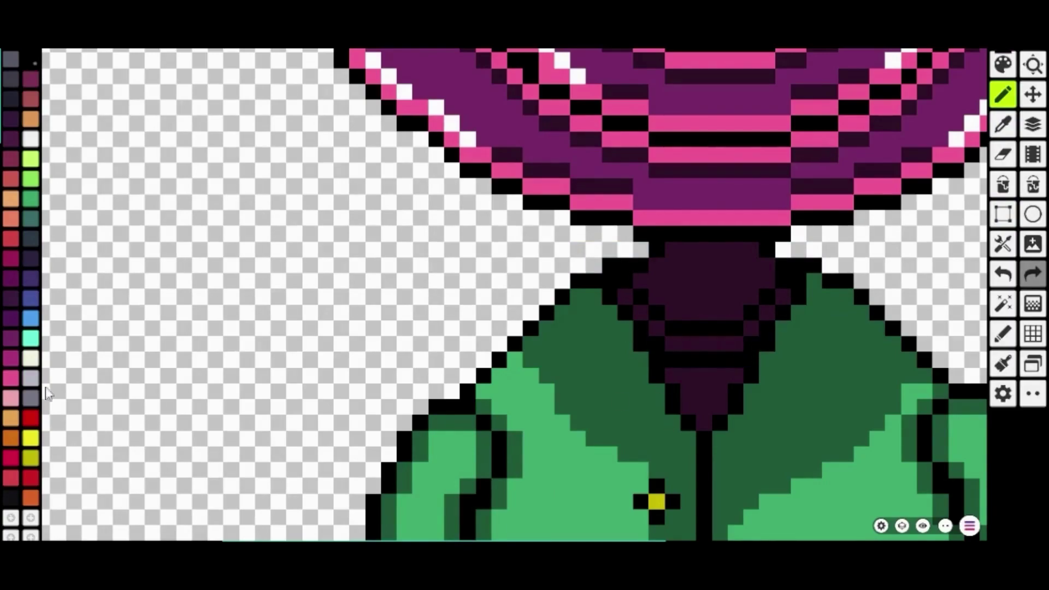
- Fill the band between the necklace's black outlines with dark yellow
{"action": "key", "text": "g"}
{"action": "left_click_drag", "start_coordinate": [653, 330], "coordinate": [742, 342]}
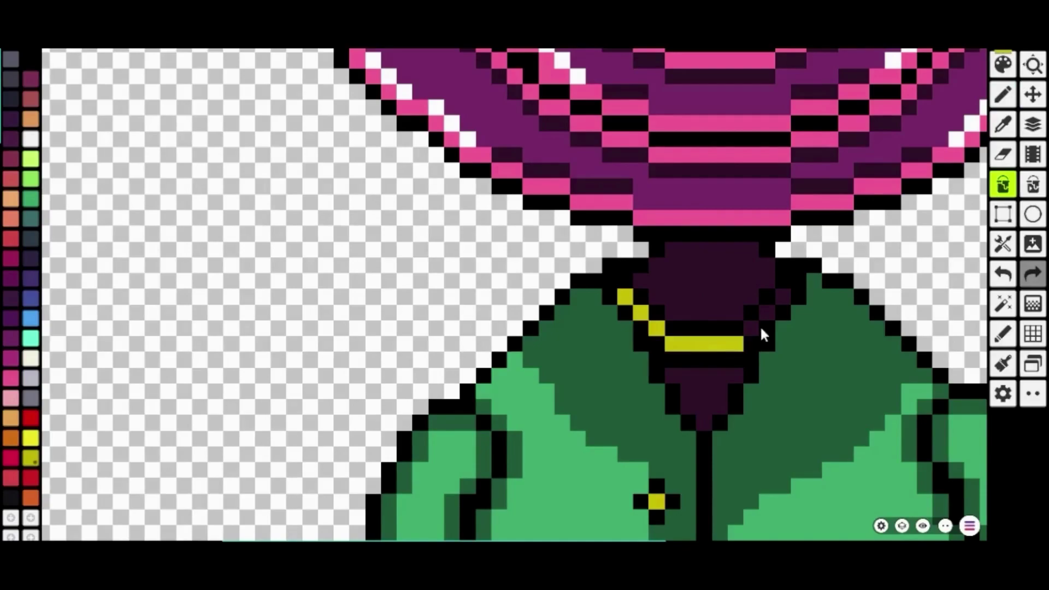
{"action": "left_click", "coordinate": [786, 298]}
{"action": "scroll", "coordinate": [653, 405], "scroll_direction": "down", "scroll_amount": 1}
{"action": "scroll", "coordinate": [750, 338], "scroll_direction": "up", "scroll_amount": 3}
{"action": "scroll", "coordinate": [770, 295], "scroll_direction": "down", "scroll_amount": 1}
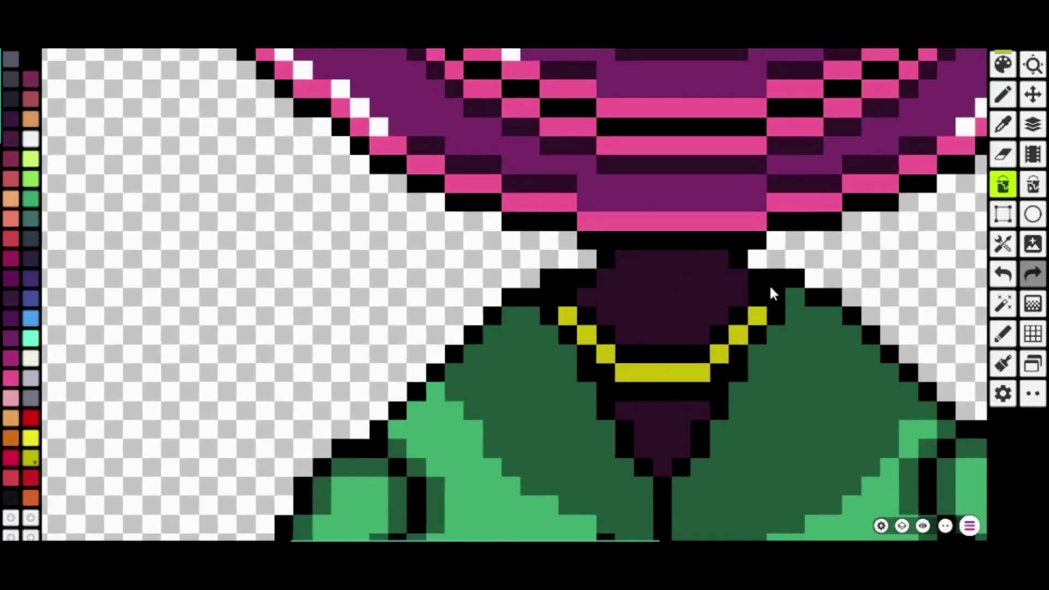
{"action": "scroll", "coordinate": [775, 301], "scroll_direction": "down", "scroll_amount": 5}
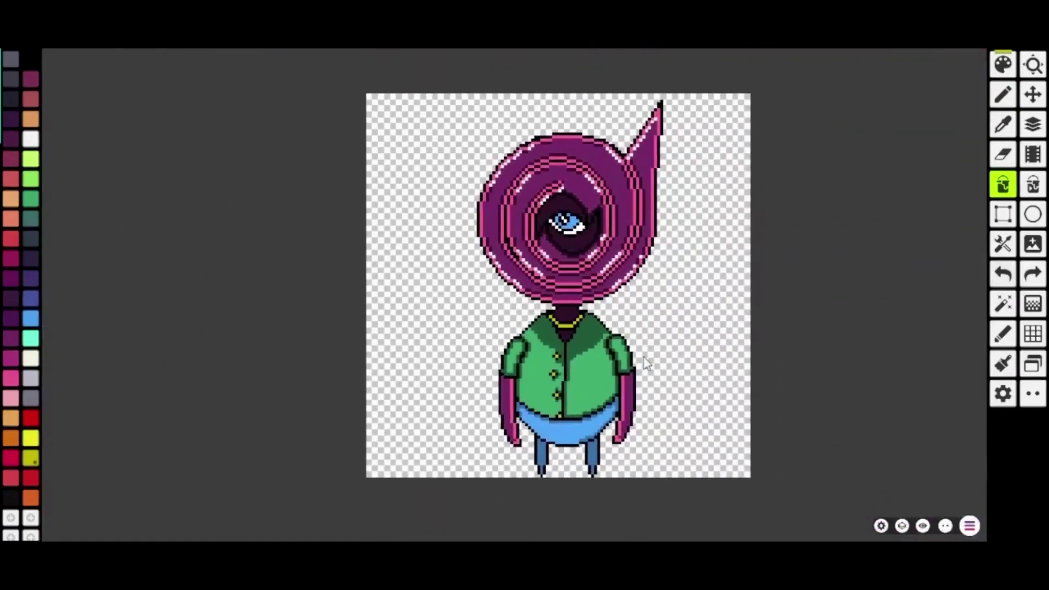
{"action": "scroll", "coordinate": [608, 367], "scroll_direction": "up", "scroll_amount": 1}
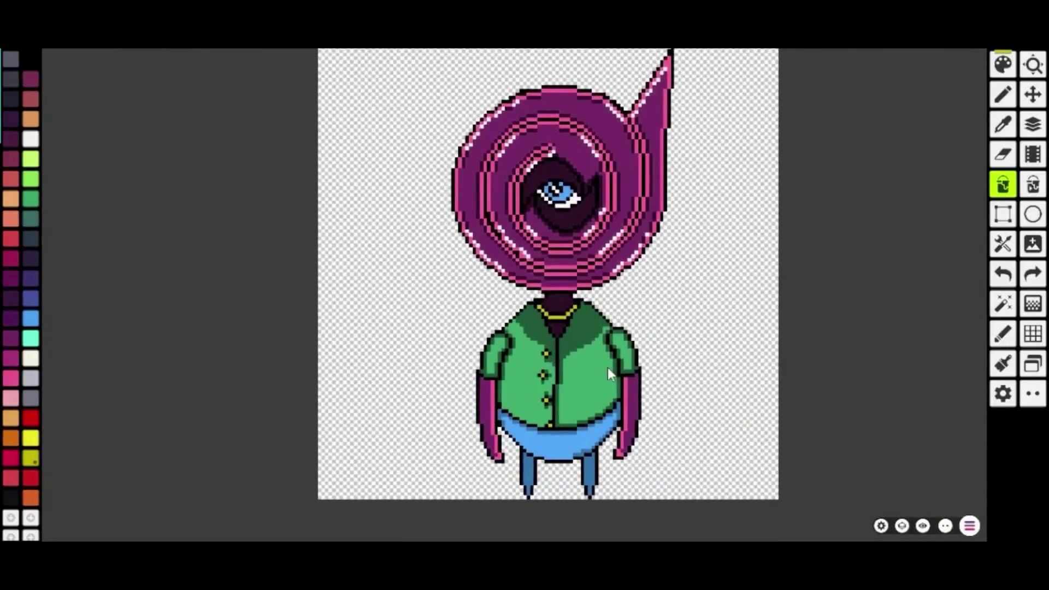